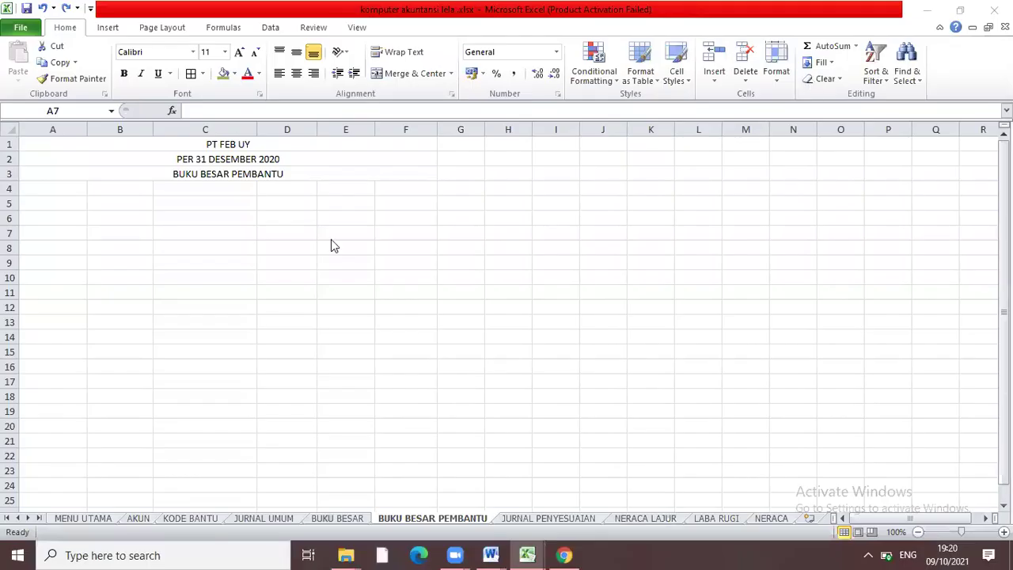
# Create a PivotTable at cell A7 of the BUKU BESAR PEMBANTU sheet from the range A6:F62 on the JURNAL UMUM sheet.
pyautogui.click(57, 235)
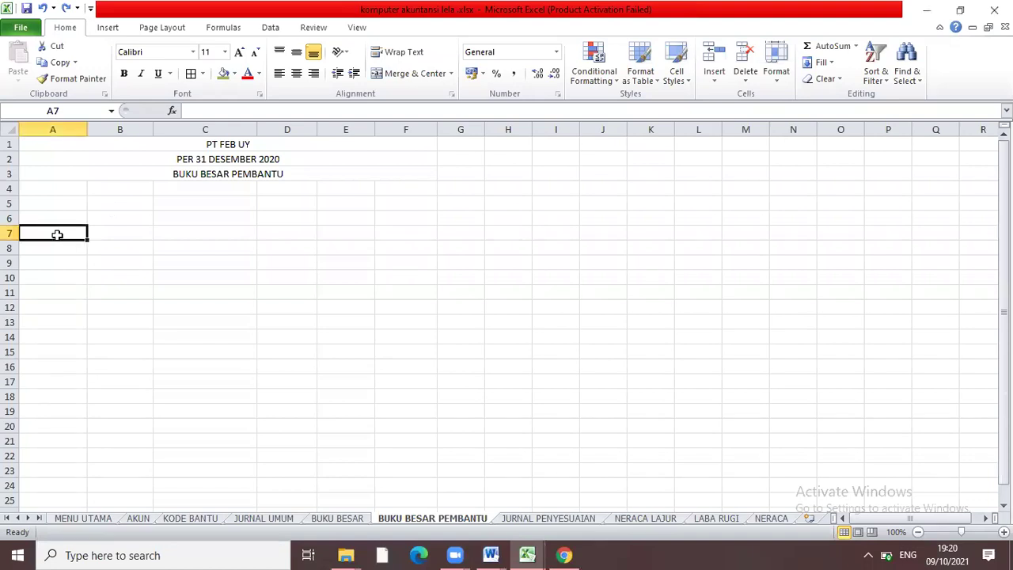
pyautogui.click(107, 28)
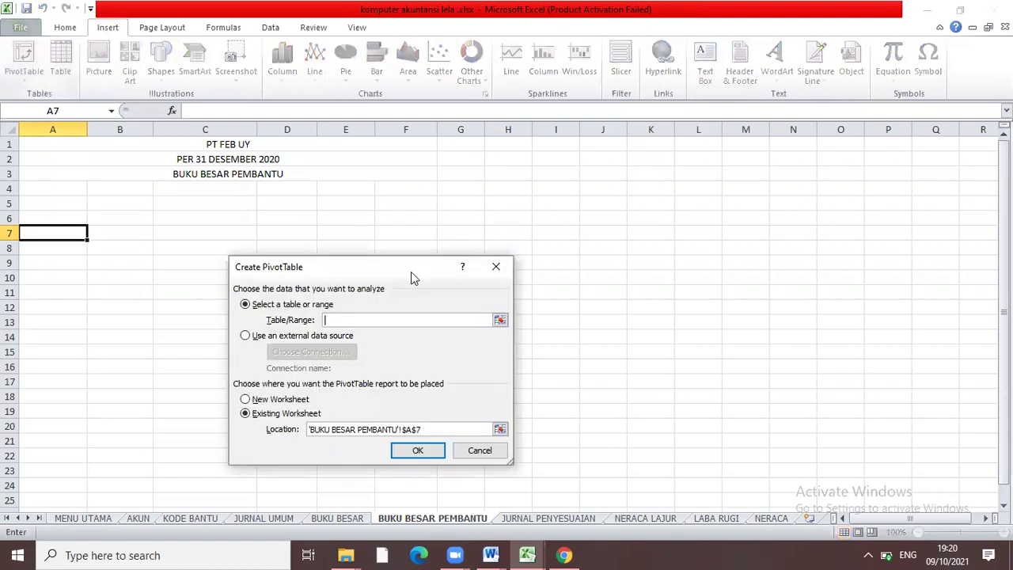
pyautogui.click(500, 320)
pyautogui.click(282, 522)
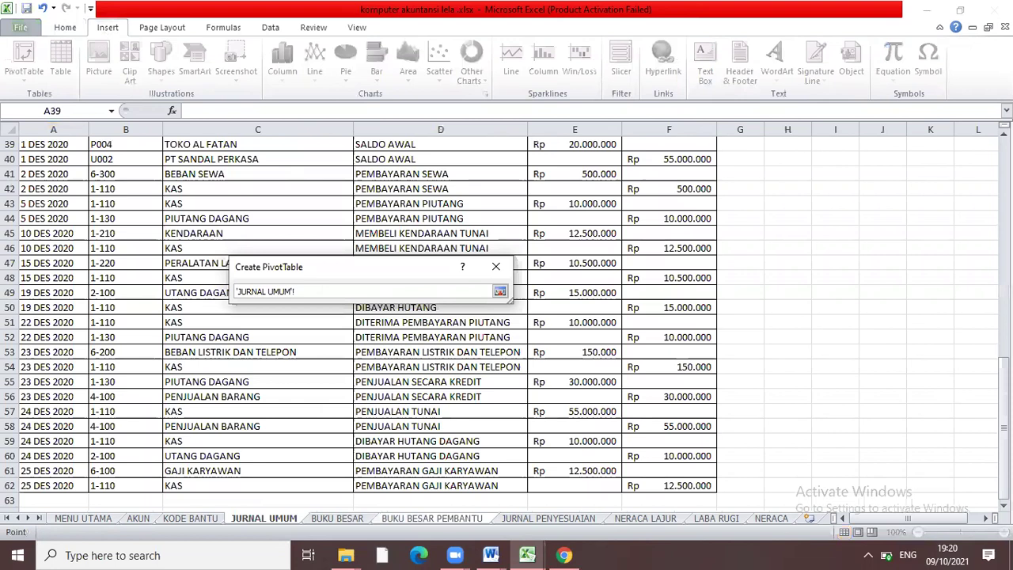
pyautogui.scroll(13, 748, 165)
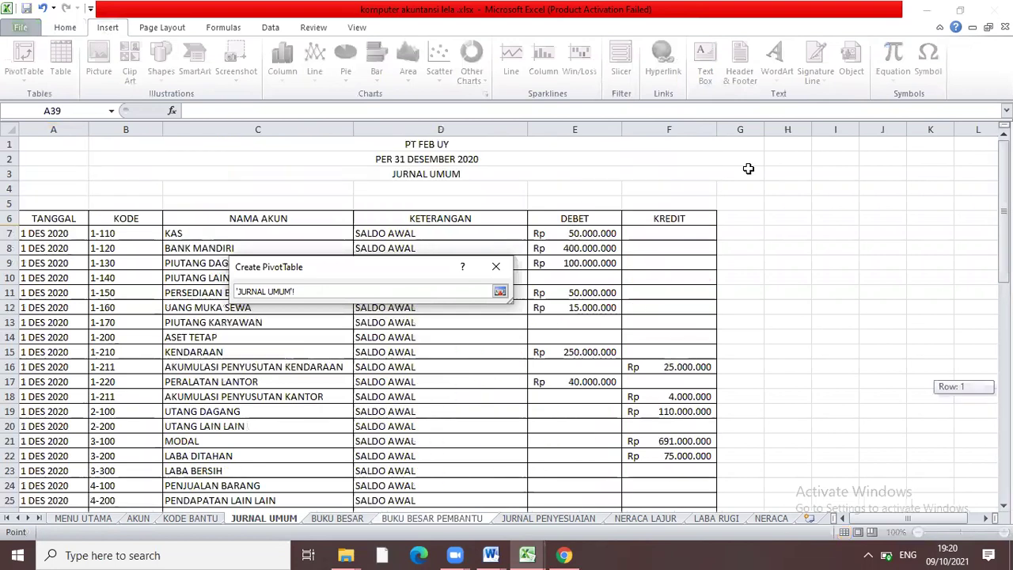
pyautogui.moveTo(32, 219); pyautogui.dragTo(672, 396)
pyautogui.moveTo(679, 554); pyautogui.dragTo(672, 474)
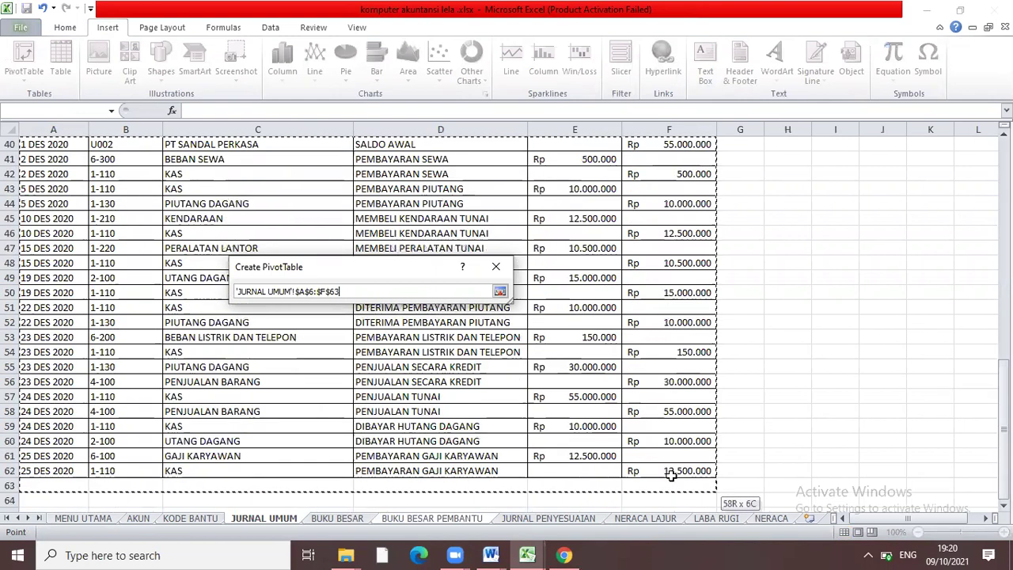
pyautogui.click(500, 292)
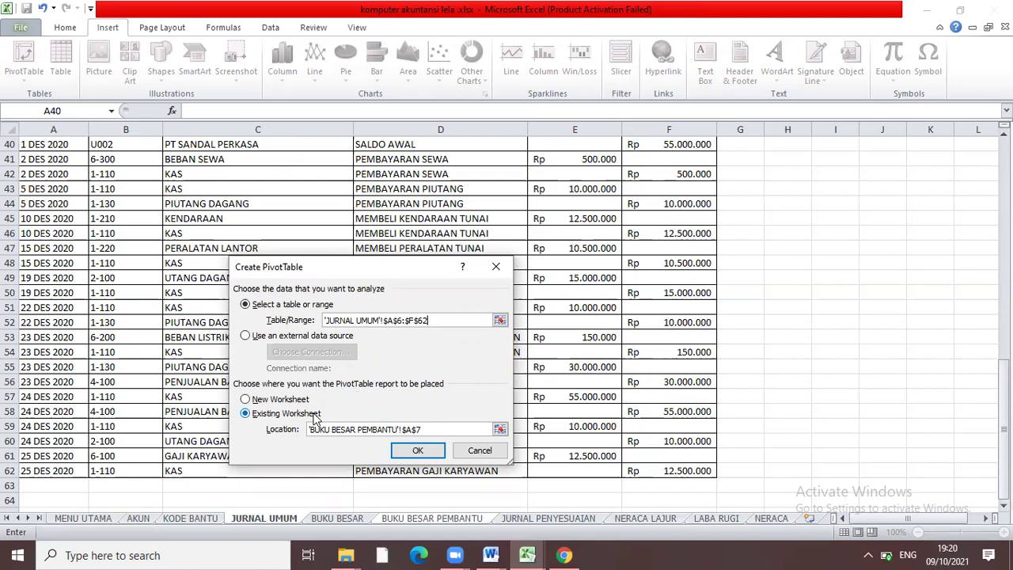
pyautogui.click(420, 450)
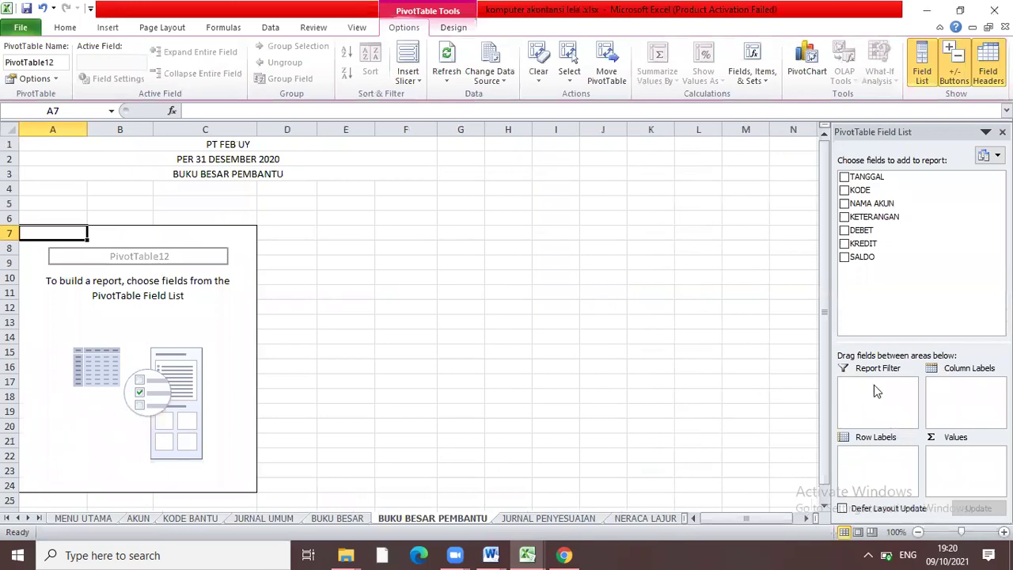
# Lay out the PivotTable with KODE as report filter, TANGGAL and KETERANGAN as row labels, and DEBET and KREDIT as values.
pyautogui.moveTo(859, 190); pyautogui.dragTo(871, 383)
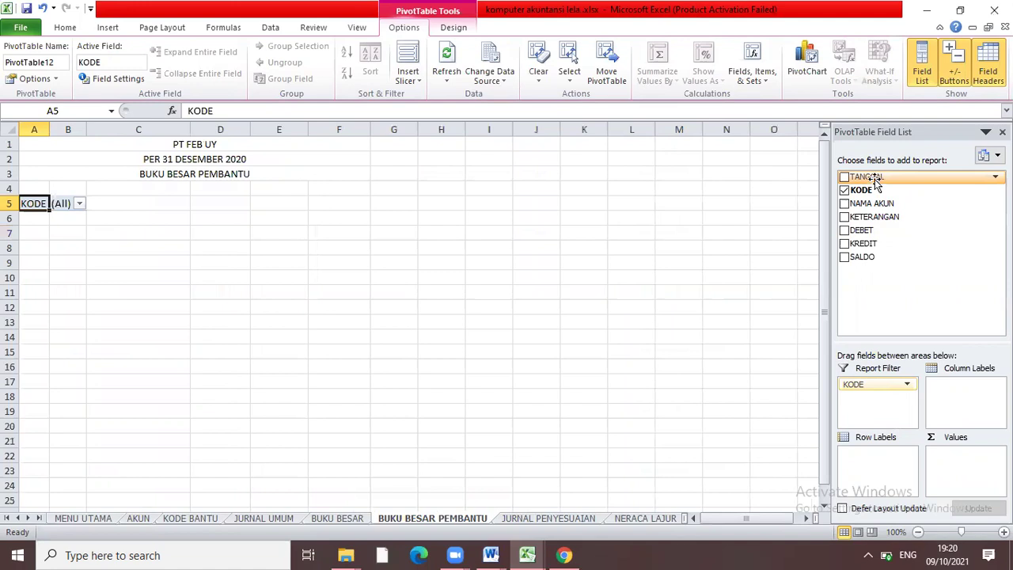
pyautogui.moveTo(876, 182); pyautogui.dragTo(884, 473)
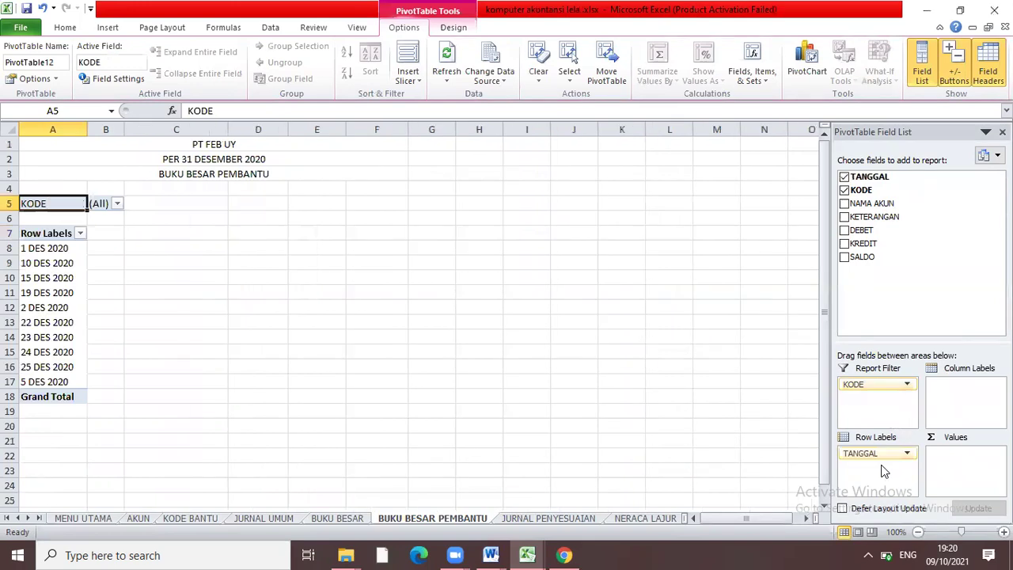
pyautogui.moveTo(868, 217); pyautogui.dragTo(875, 469)
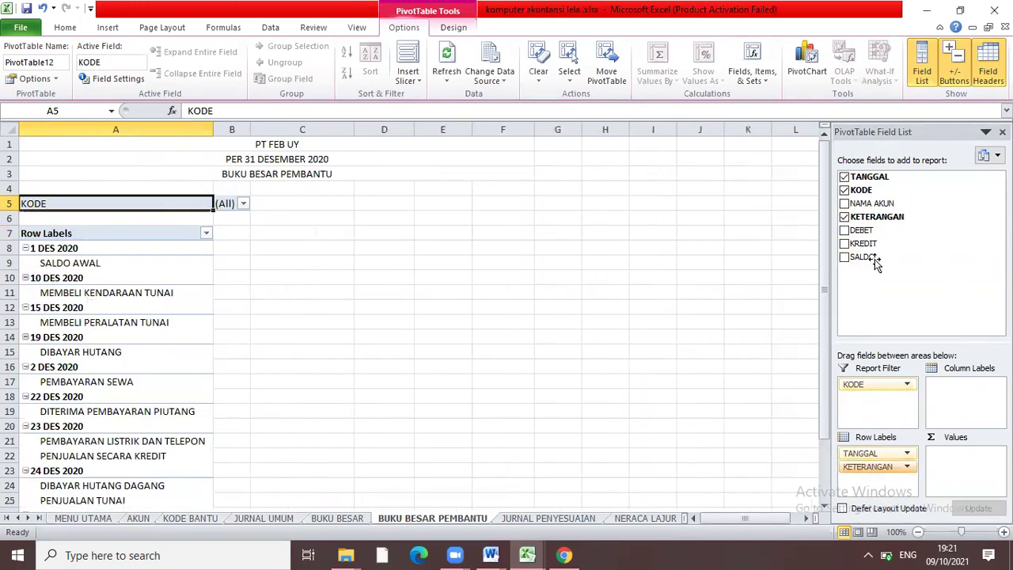
pyautogui.moveTo(865, 236); pyautogui.dragTo(958, 451)
pyautogui.click(861, 231)
pyautogui.moveTo(863, 244); pyautogui.dragTo(949, 468)
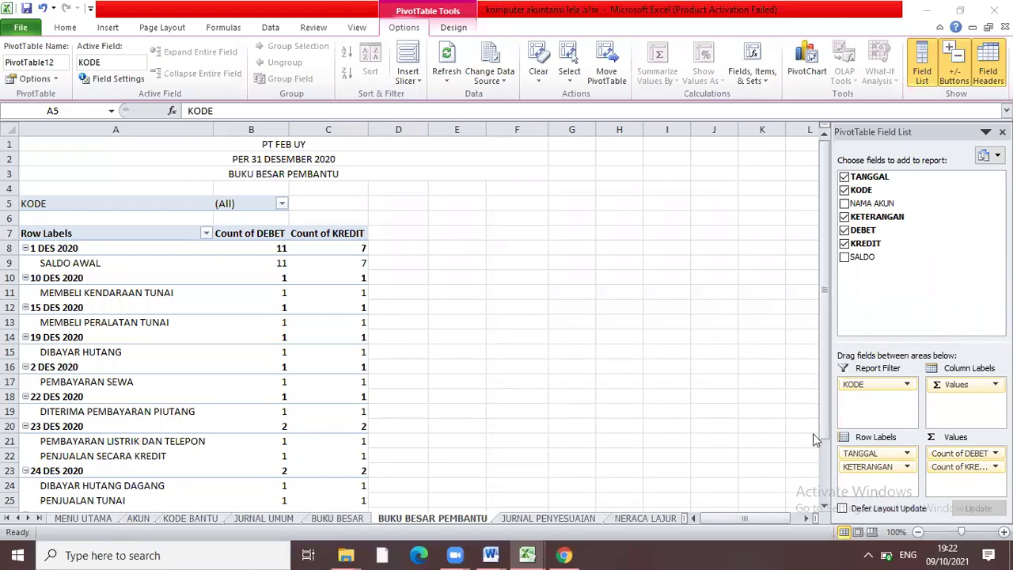
# Set the TANGGAL row field to no subtotals and show its item labels in tabular form.
pyautogui.click(907, 454)
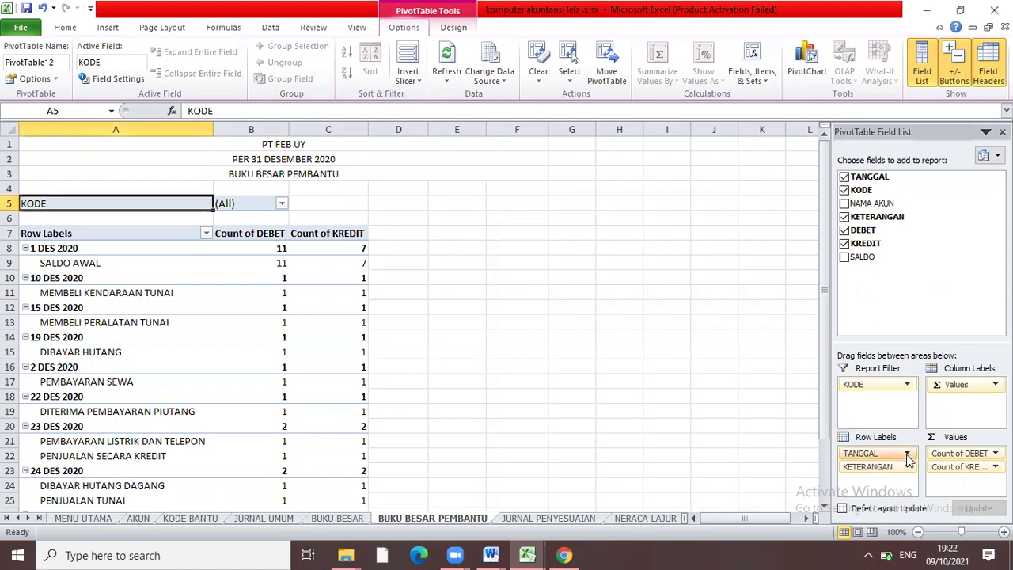
pyautogui.click(908, 456)
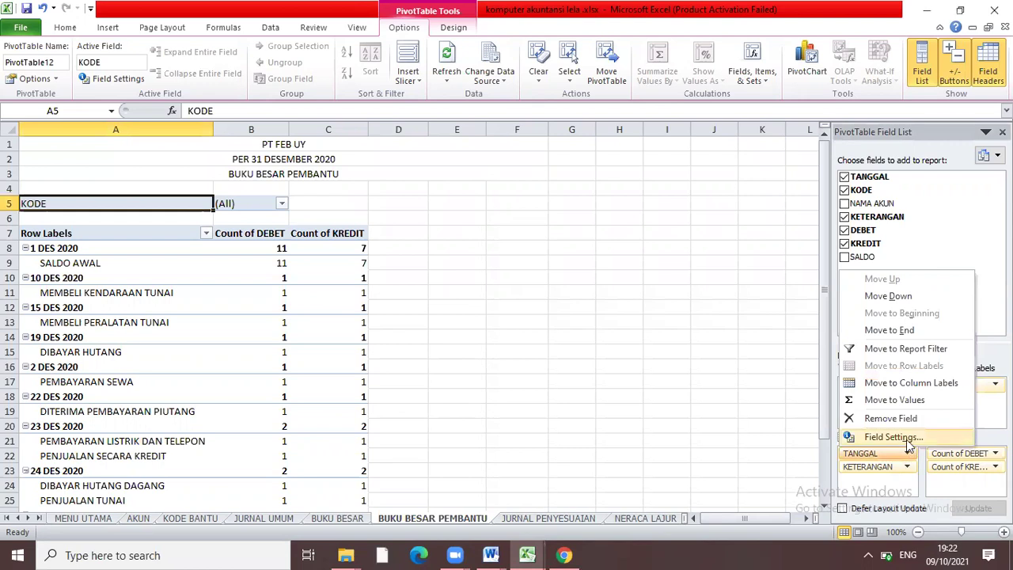
pyautogui.click(892, 436)
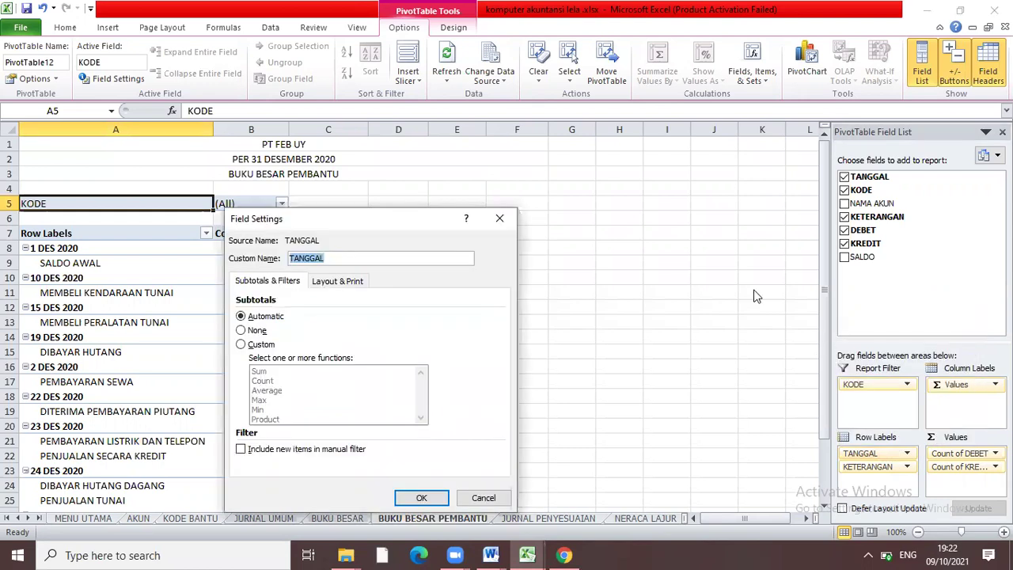
pyautogui.click(248, 330)
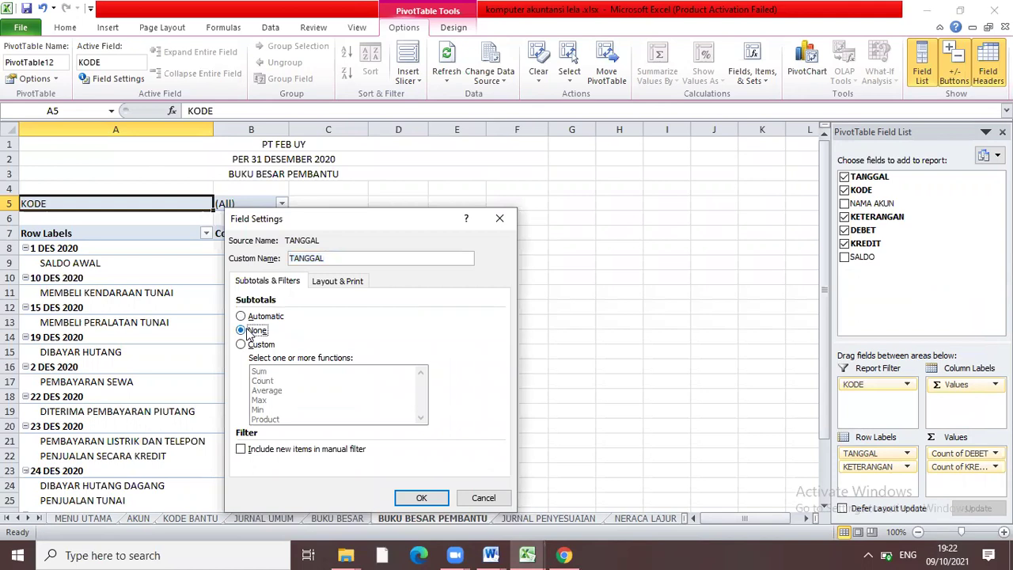
pyautogui.click(340, 283)
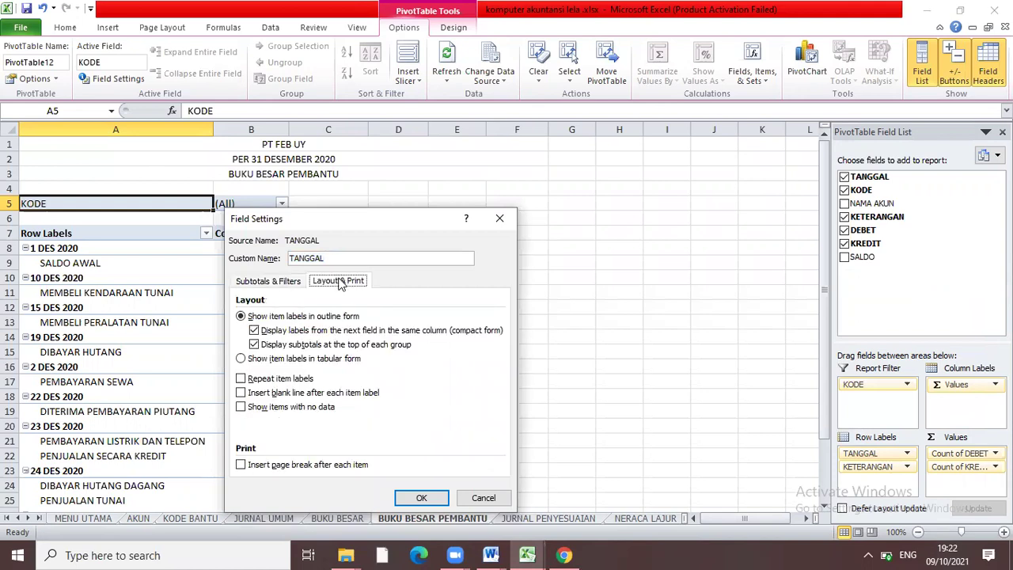
pyautogui.click(241, 359)
pyautogui.click(417, 498)
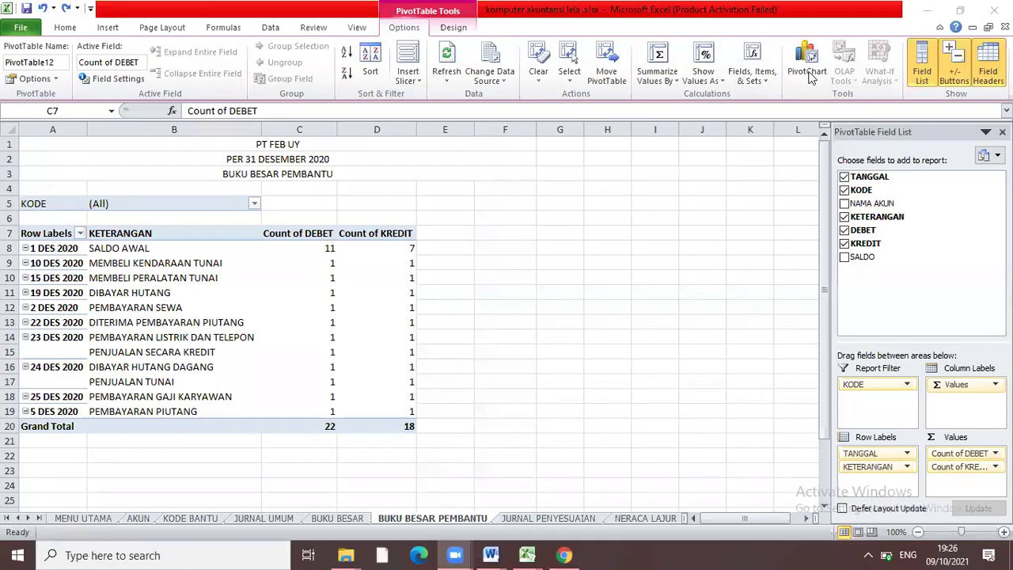
# Change the DEBET and KREDIT value fields to summarize by Sum.
pyautogui.click(315, 232)
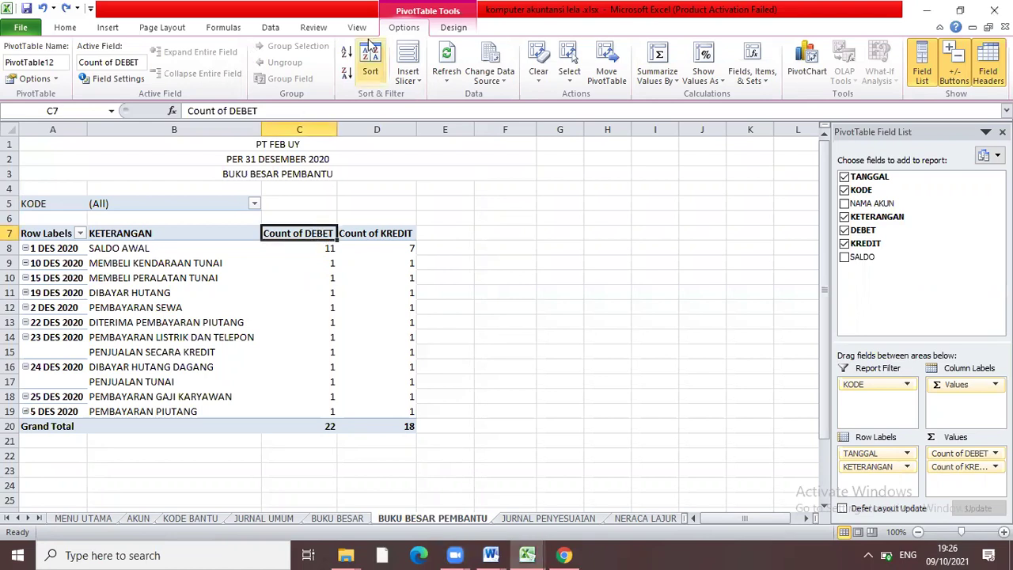
pyautogui.click(136, 79)
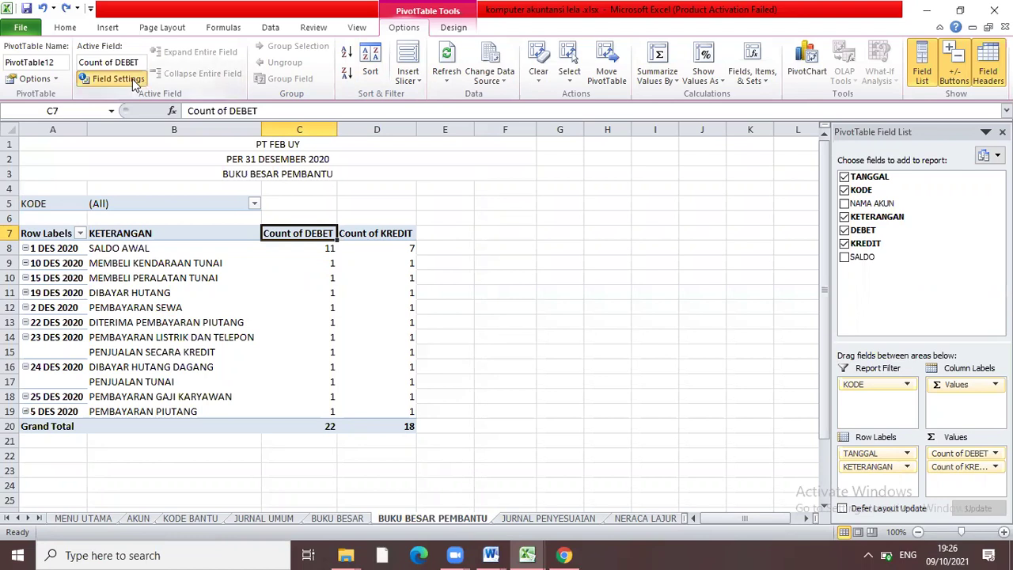
pyautogui.click(277, 375)
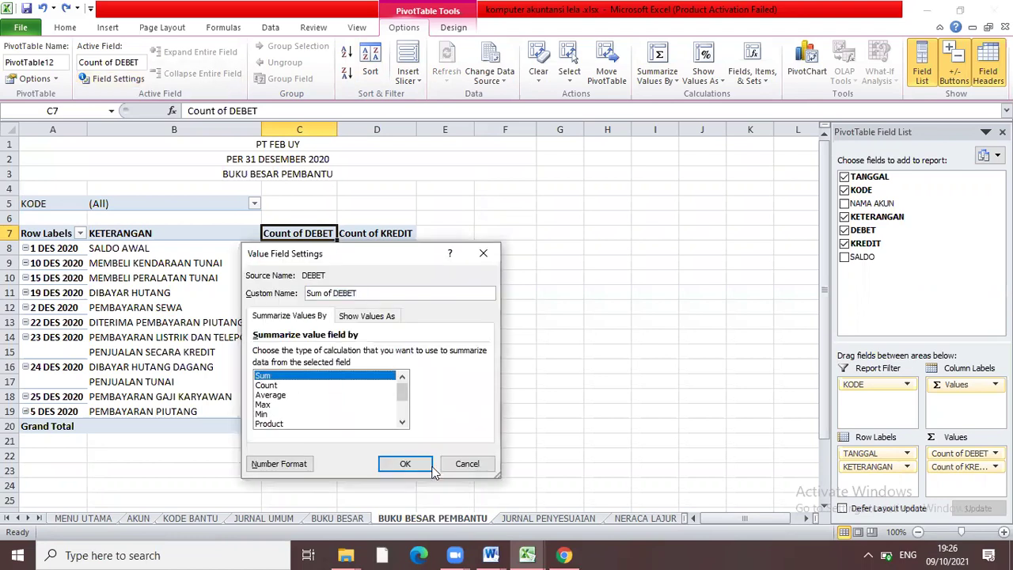
pyautogui.click(428, 465)
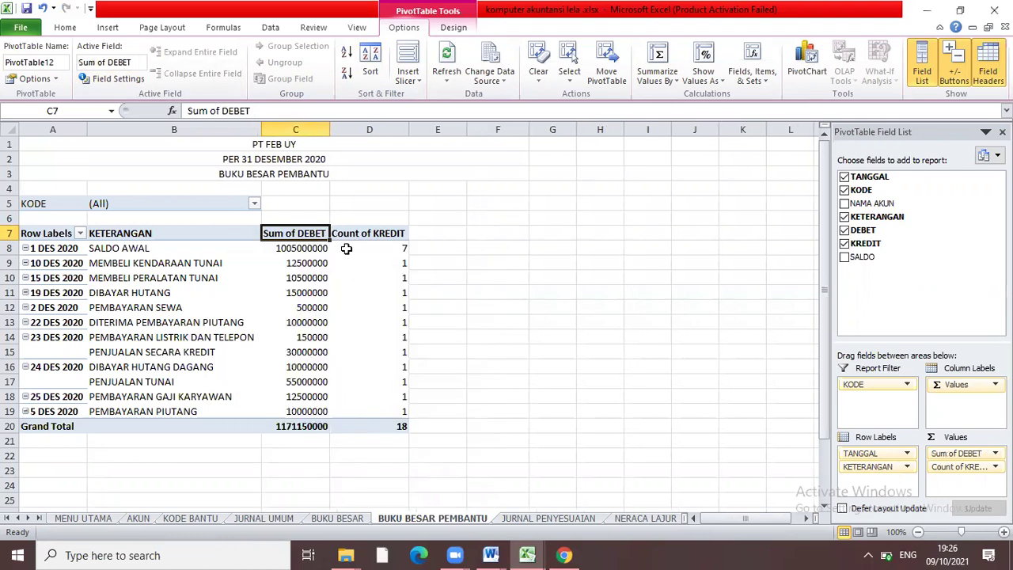
pyautogui.click(351, 235)
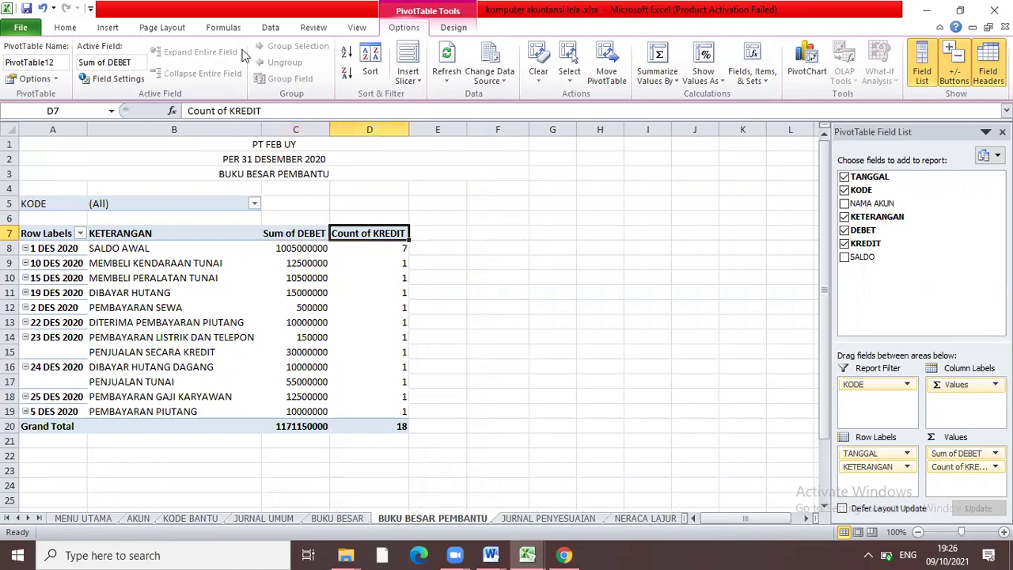
pyautogui.click(126, 80)
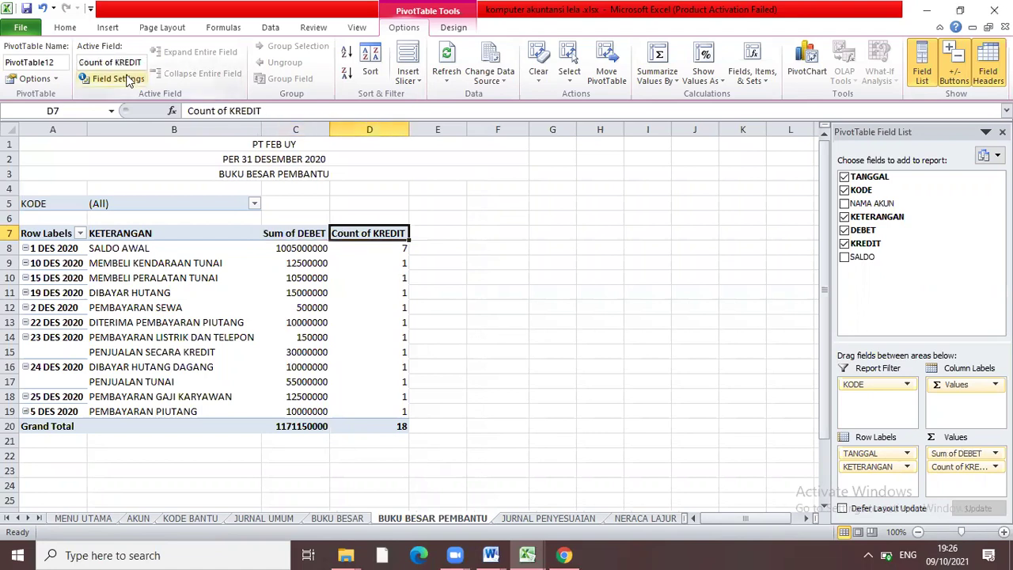
pyautogui.click(267, 375)
pyautogui.click(409, 463)
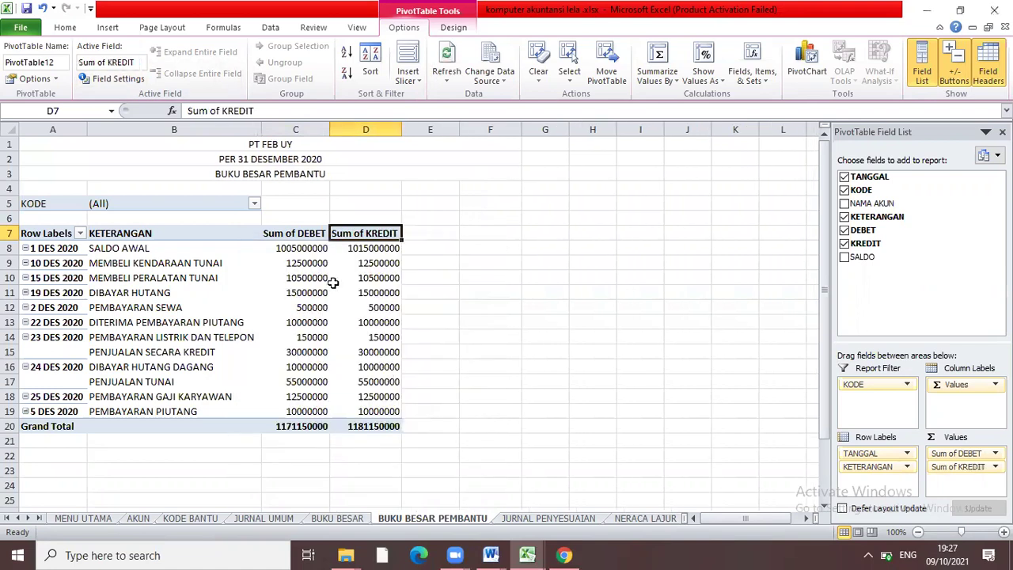
# Widen columns C and D and apply the Accounting number format to the DEBET and KREDIT cells C7:D20, including the grand totals.
pyautogui.moveTo(329, 130); pyautogui.dragTo(341, 130)
pyautogui.moveTo(413, 127); pyautogui.dragTo(446, 128)
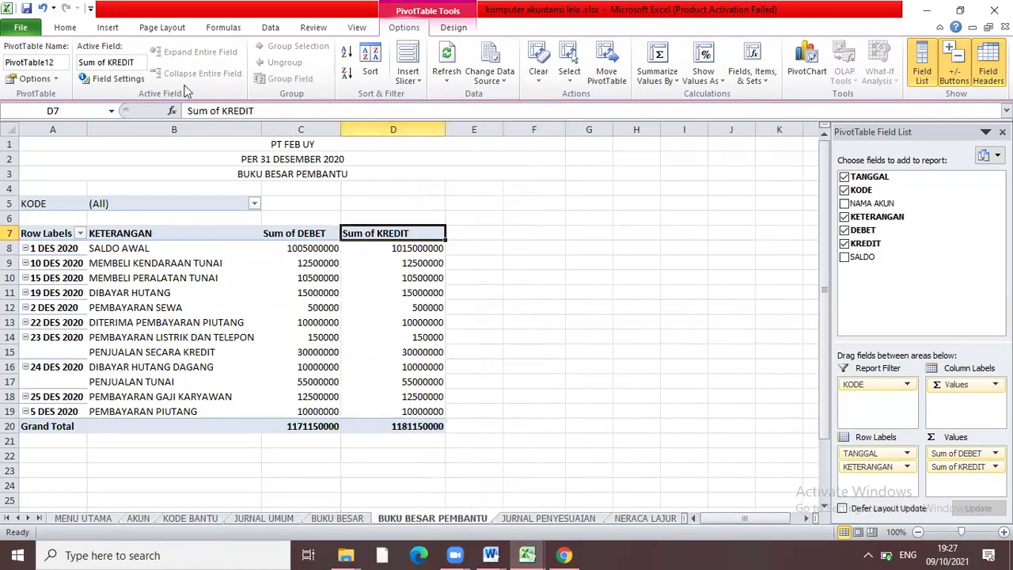
pyautogui.click(297, 233)
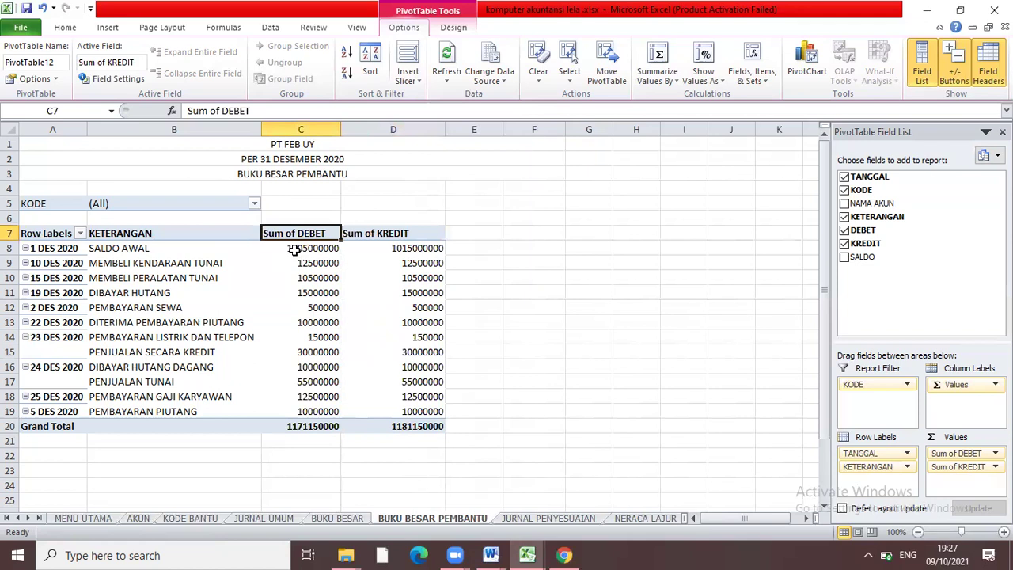
pyautogui.keyDown('shift'); pyautogui.click(424, 410); pyautogui.keyUp('shift')
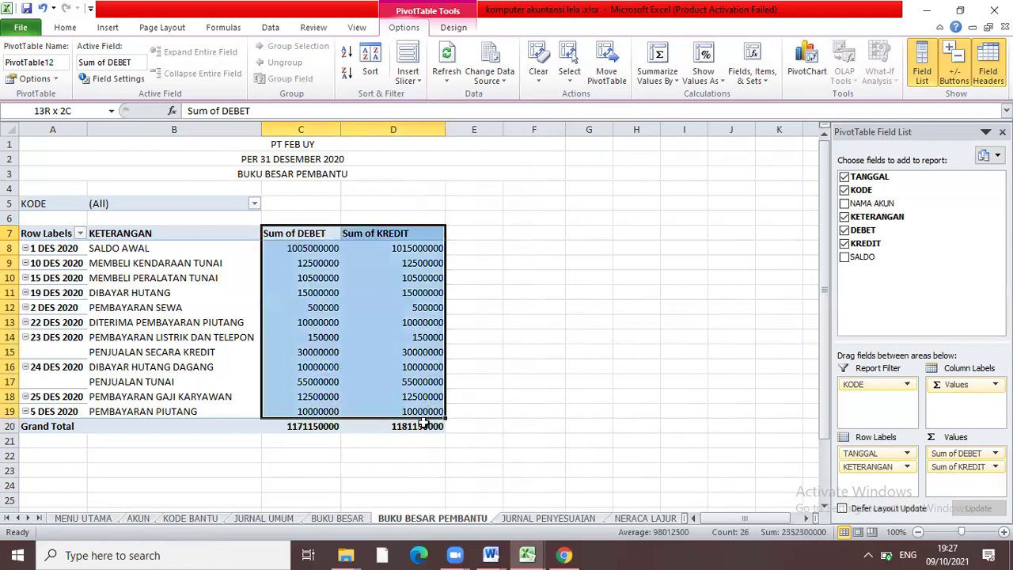
pyautogui.hotkey('shift', 'Down')
pyautogui.click(75, 27)
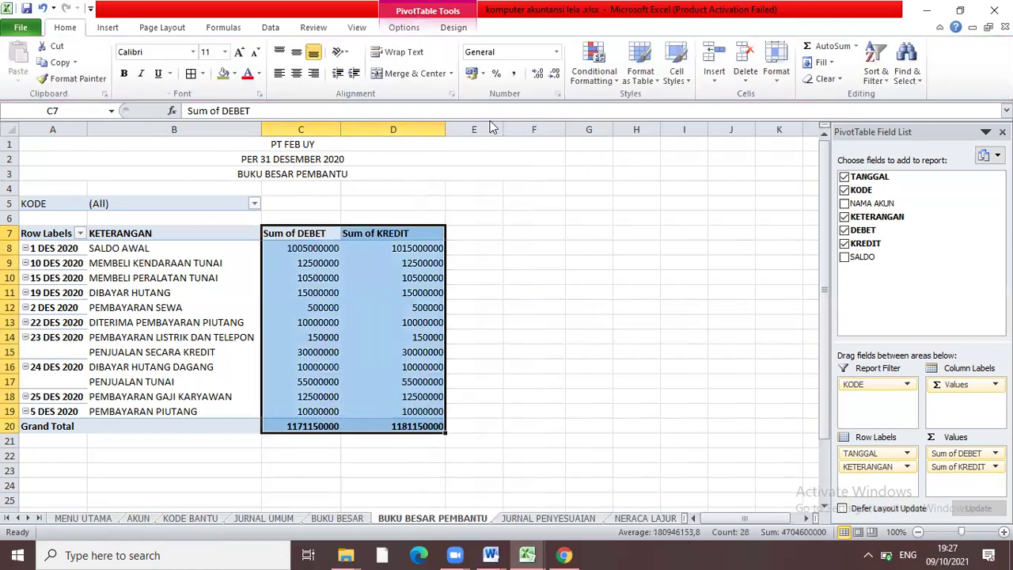
pyautogui.click(556, 53)
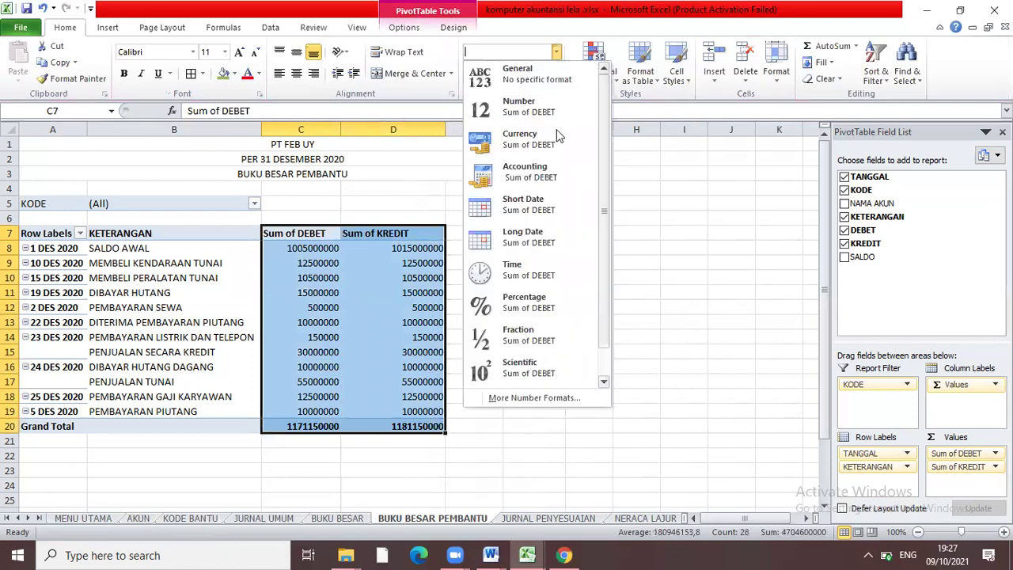
pyautogui.click(535, 172)
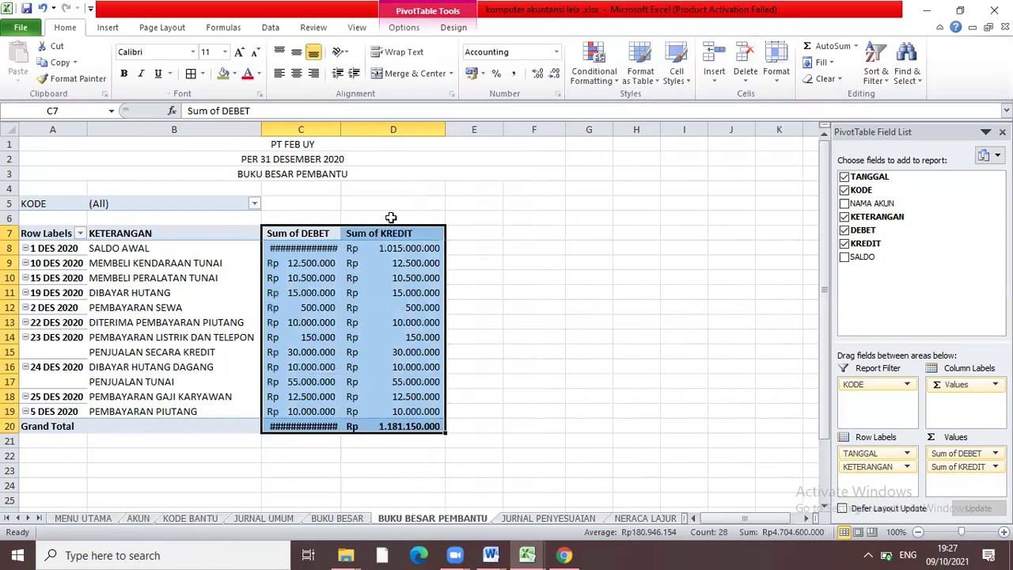
# Widen column C further so the large DEBET amounts fit.
pyautogui.click(385, 218)
pyautogui.click(306, 247)
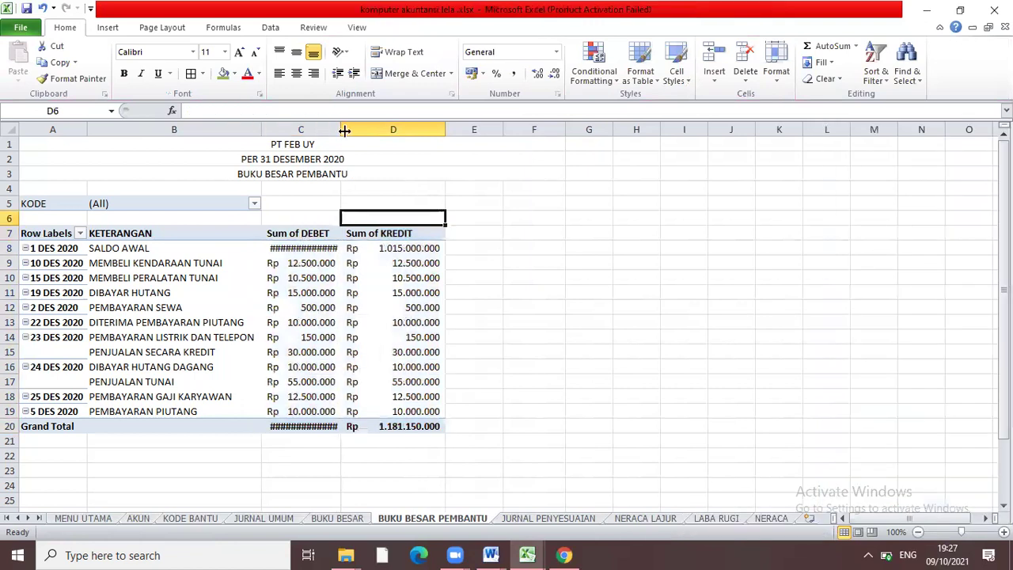
pyautogui.moveTo(342, 130); pyautogui.dragTo(359, 132)
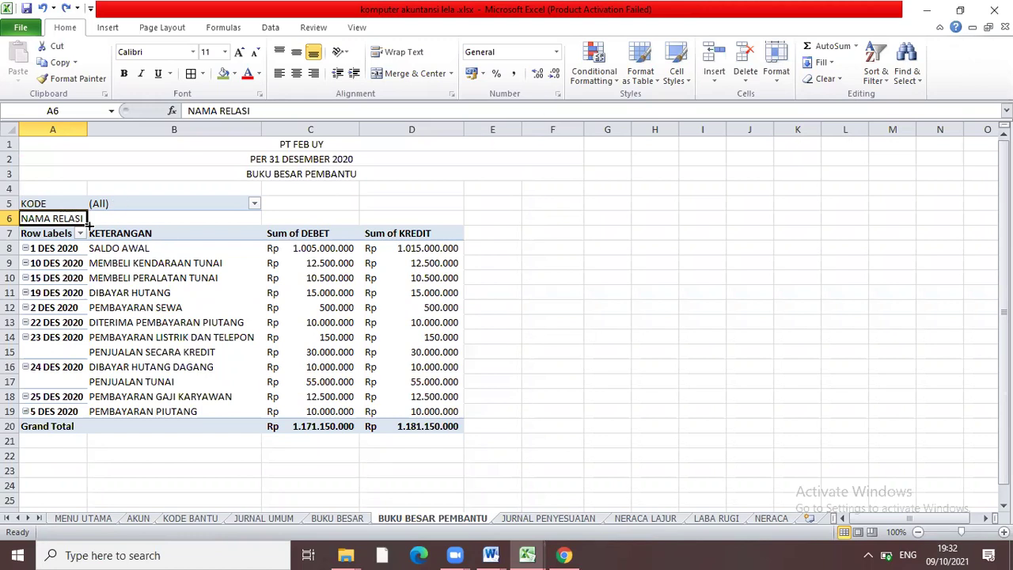
# Apply the custom number format @* ":" to the NAMA RELASI cell A6 and widen column A to fit it.
pyautogui.click(557, 52)
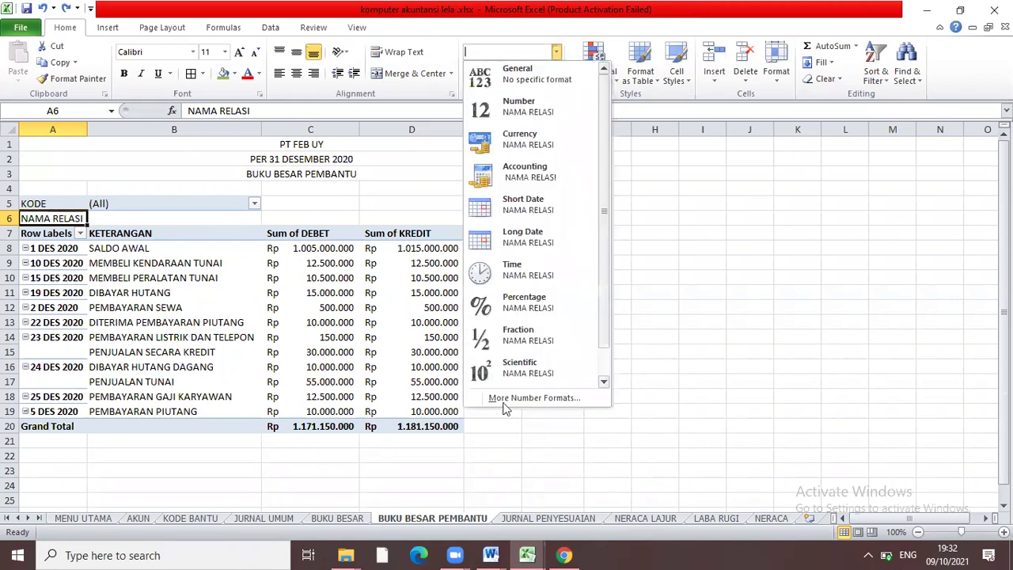
pyautogui.click(504, 402)
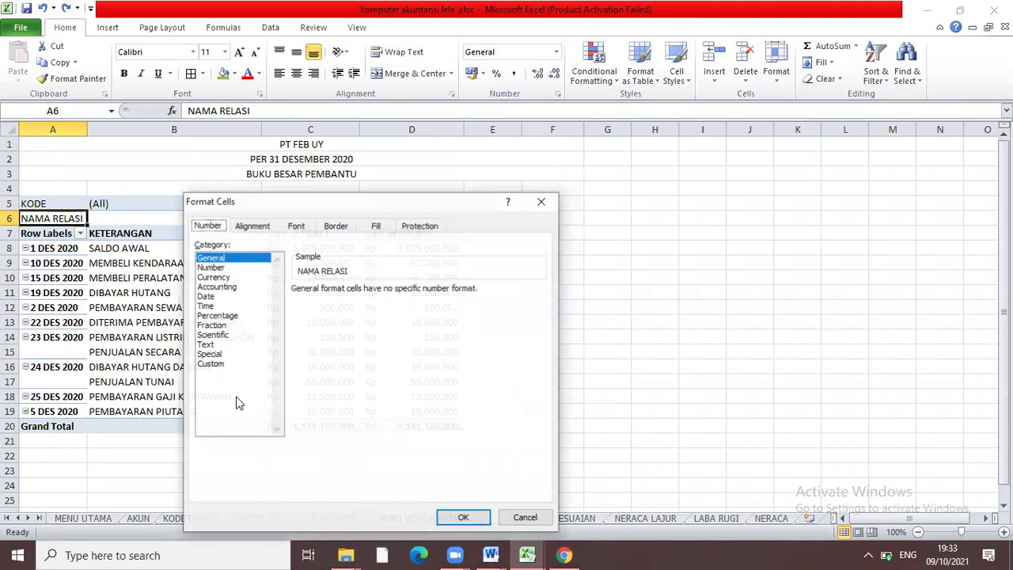
pyautogui.click(212, 363)
pyautogui.moveTo(540, 338); pyautogui.dragTo(540, 400)
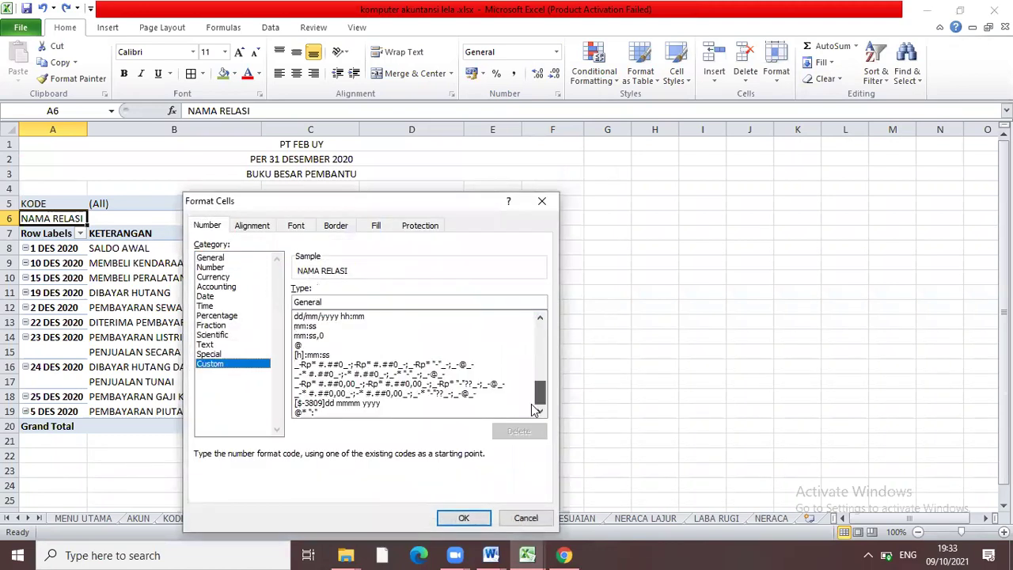
pyautogui.click(315, 412)
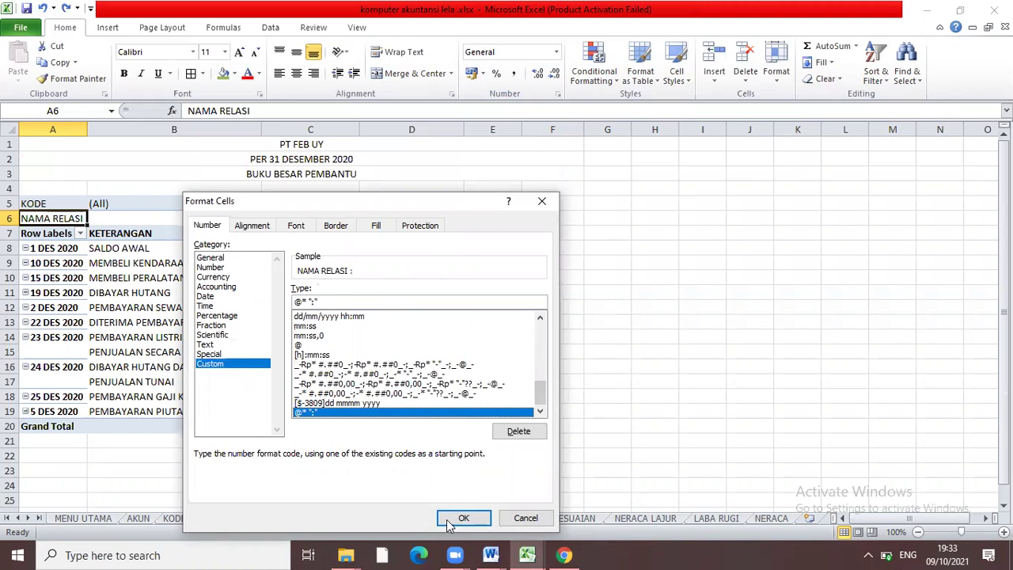
pyautogui.click(435, 516)
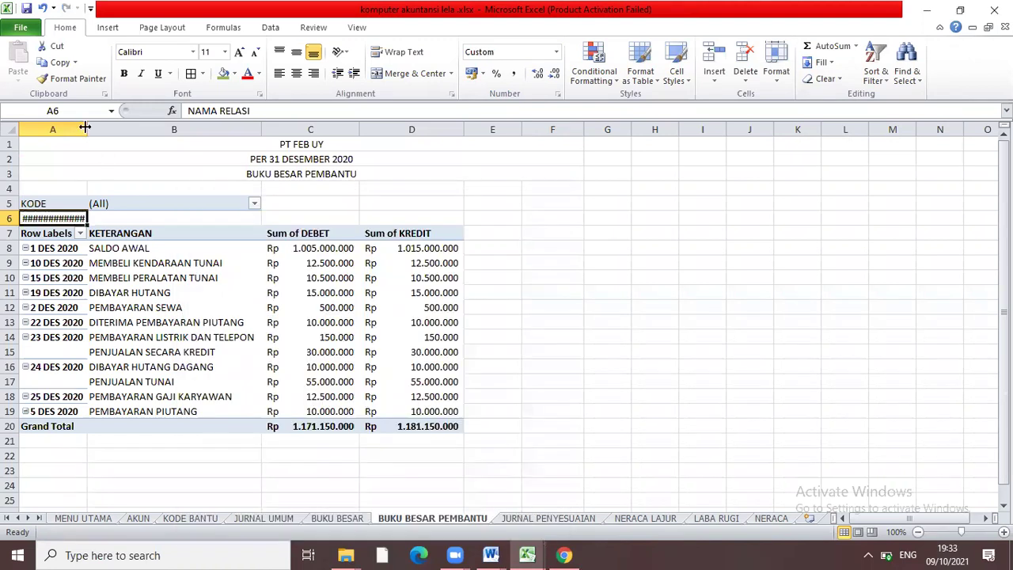
pyautogui.doubleClick(102, 127)
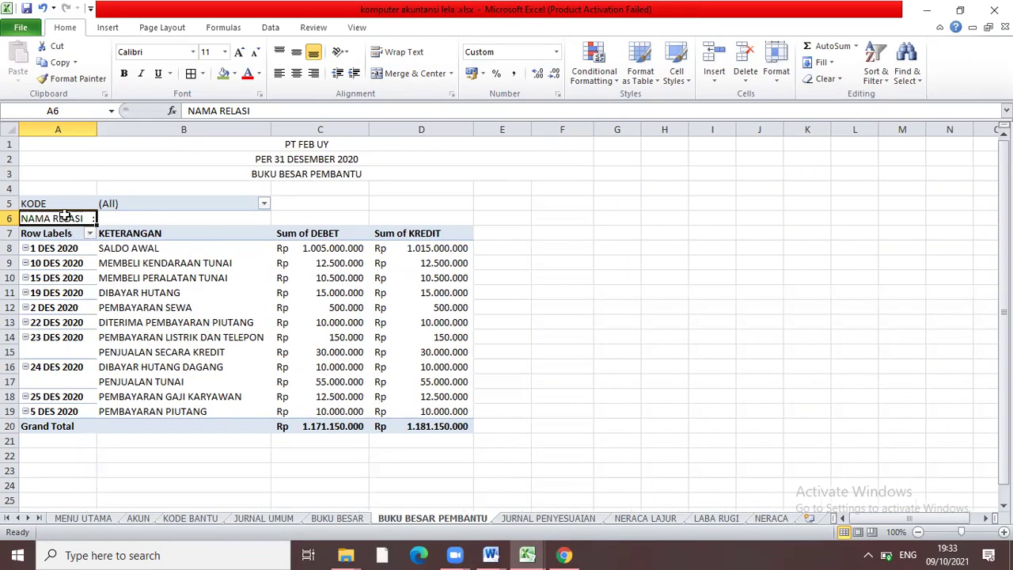
# Copy the NAMA RELASI label with its colon format from A6 into cells D5 and D6.
pyautogui.hotkey('ctrl', 'c')
pyautogui.click(443, 199)
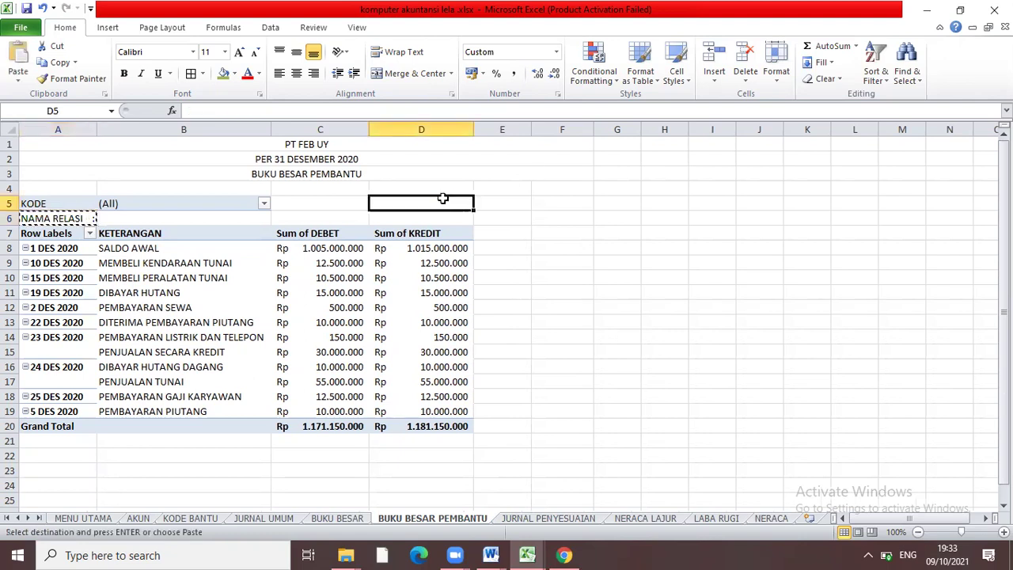
pyautogui.hotkey('ctrl', 'v')
pyautogui.hotkey('ctrl', 'c')
pyautogui.click(433, 214)
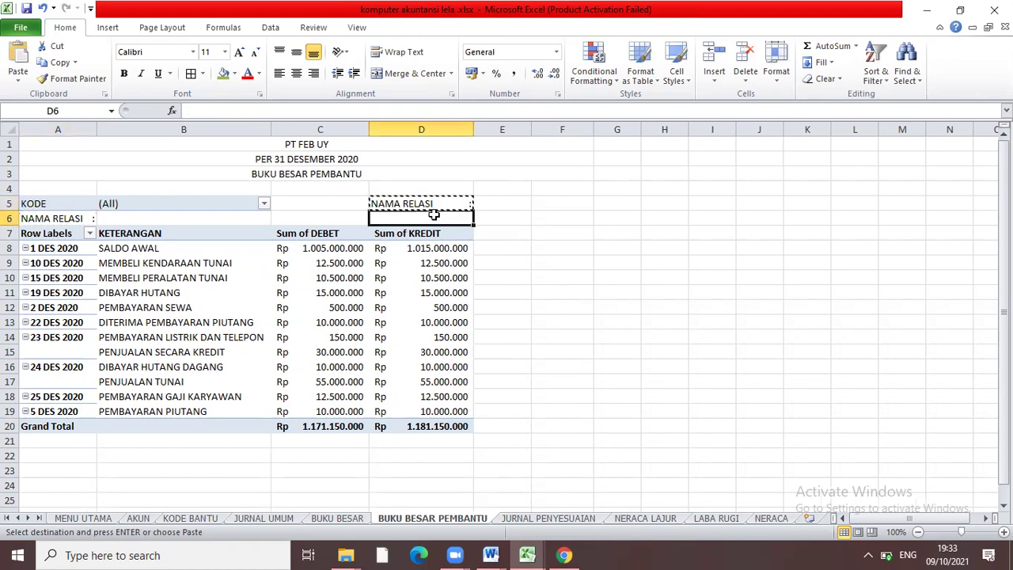
pyautogui.hotkey('ctrl', 'v')
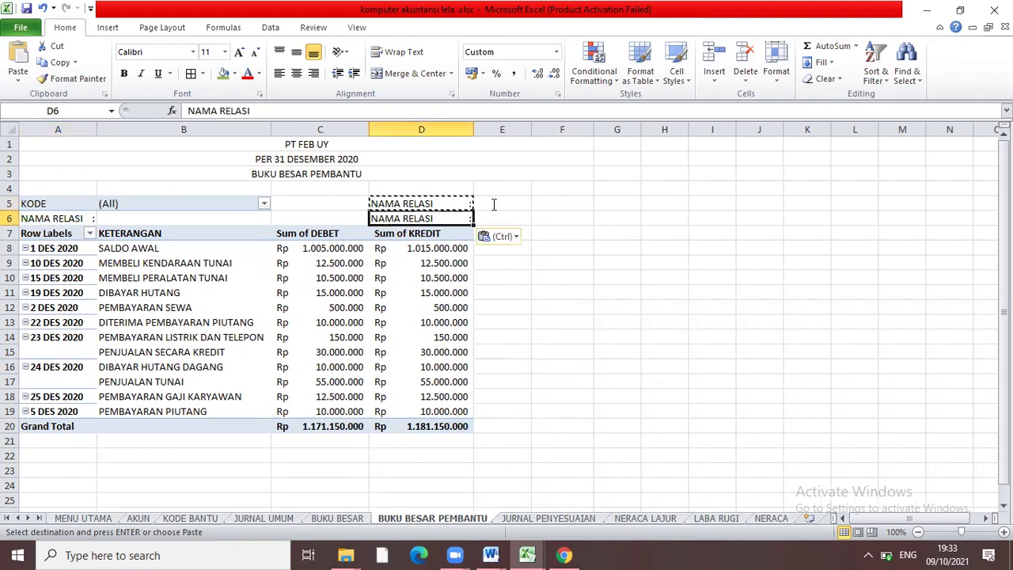
# Replace the label text in cell D5 with POST SALDO.
pyautogui.click(254, 109)
pyautogui.hotkey('ctrl', 'a')
pyautogui.press('BackSpace')
pyautogui.write('POST SALDO')
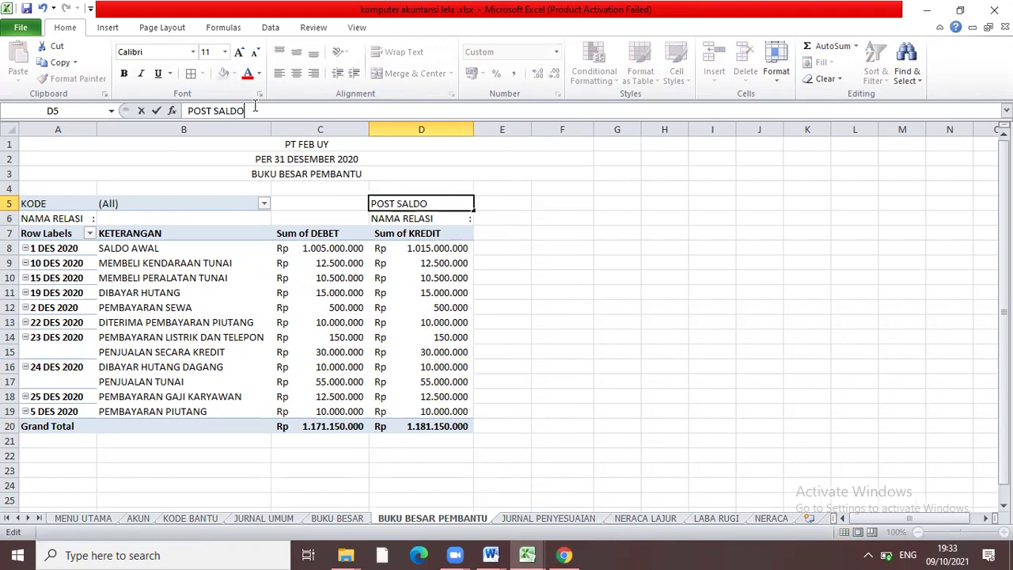
pyautogui.press('Return')
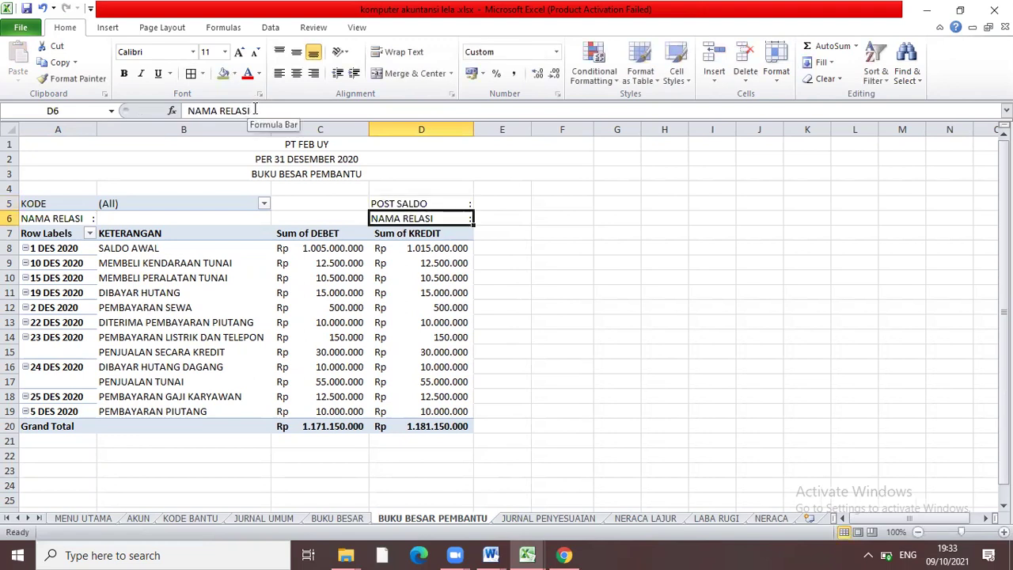
# Replace the label text in cell D6 with SALDO AWAL.
pyautogui.click(255, 110)
pyautogui.press('BackSpace')
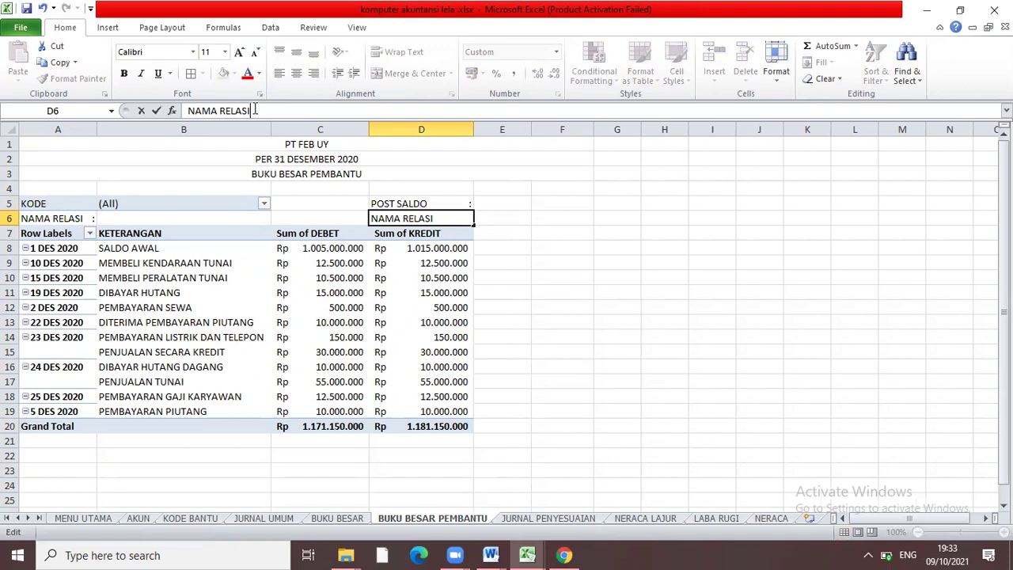
pyautogui.press('BackSpace')
pyautogui.press('BackSpace')
pyautogui.press('BackSpace')
pyautogui.press('BackSpace')
pyautogui.press('BackSpace')
pyautogui.press('BackSpace')
pyautogui.press('BackSpace')
pyautogui.press('BackSpace')
pyautogui.press('BackSpace')
pyautogui.press('BackSpace')
pyautogui.press('BackSpace')
pyautogui.write('SALDO AWAL')
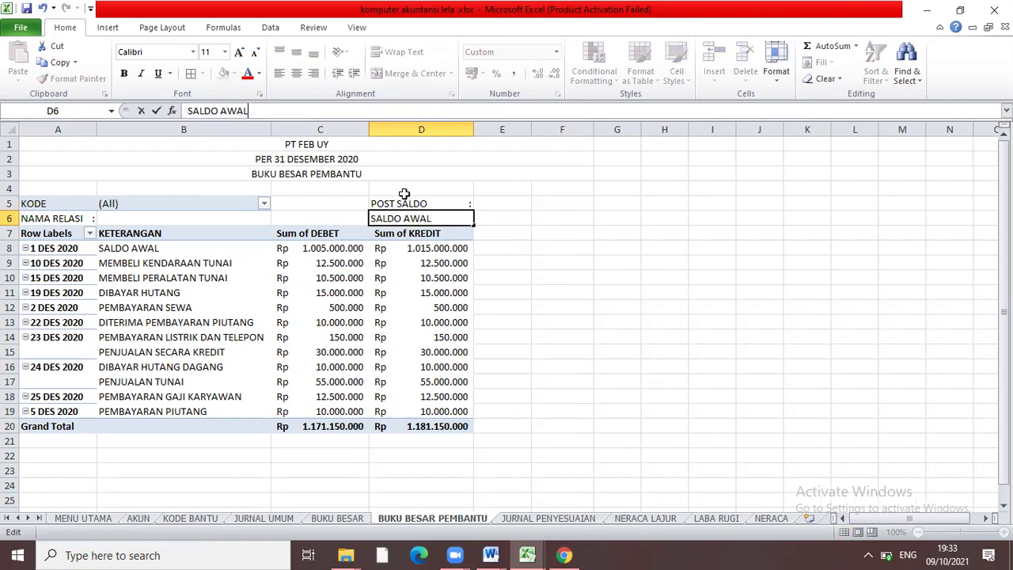
pyautogui.press('Return')
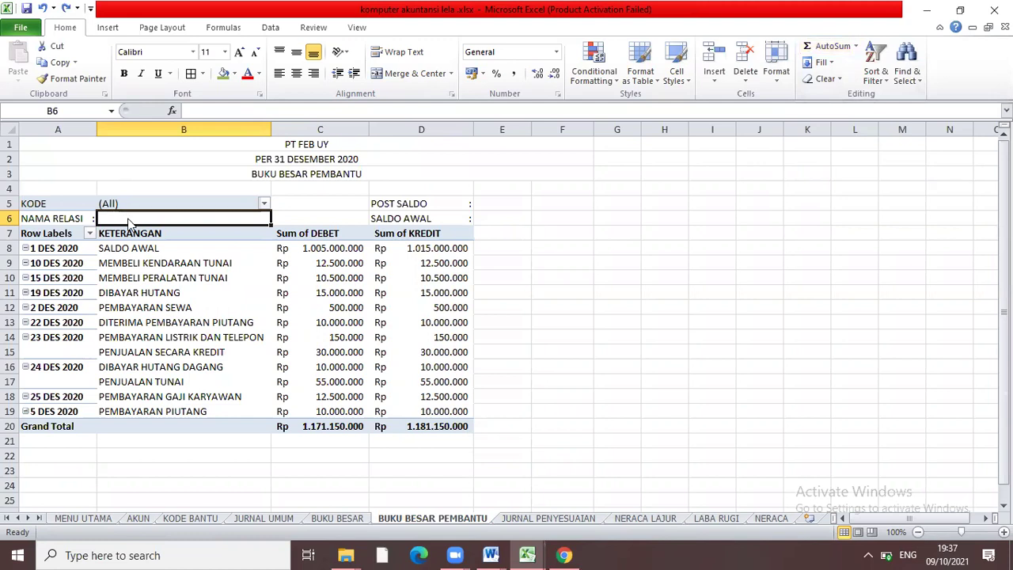
# Enter the formula =VLOOKUP(B5;DAFTAR_BANTU;2;FALSE) in cell B6 beside NAMA RELASI.
pyautogui.write('=')
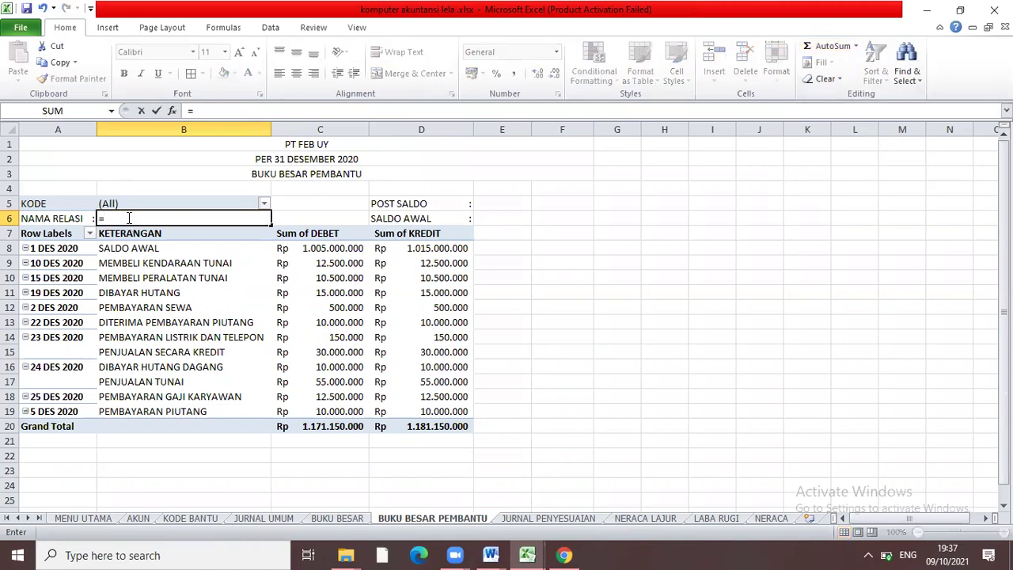
pyautogui.write('VLOOKUP')
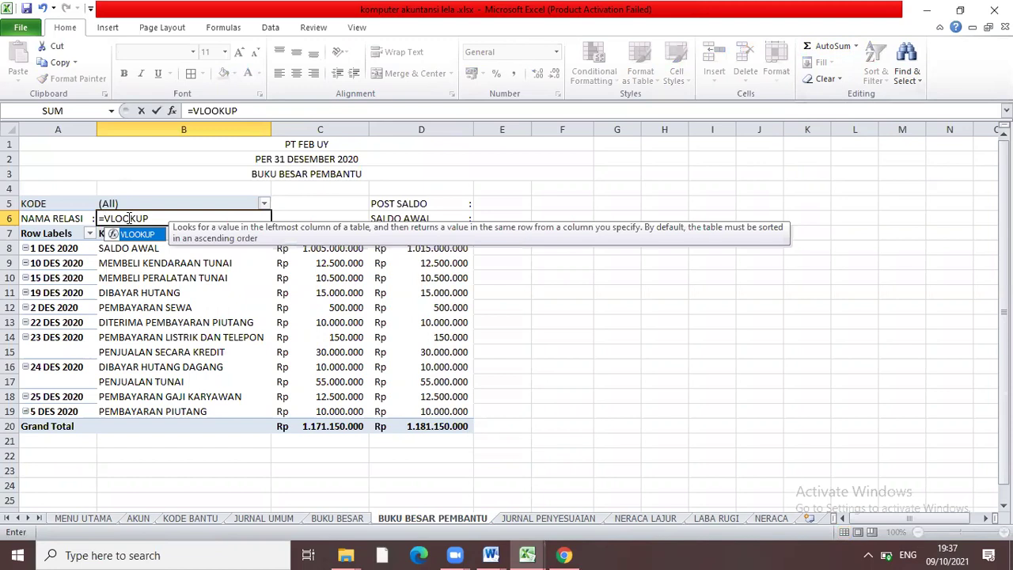
pyautogui.write('(')
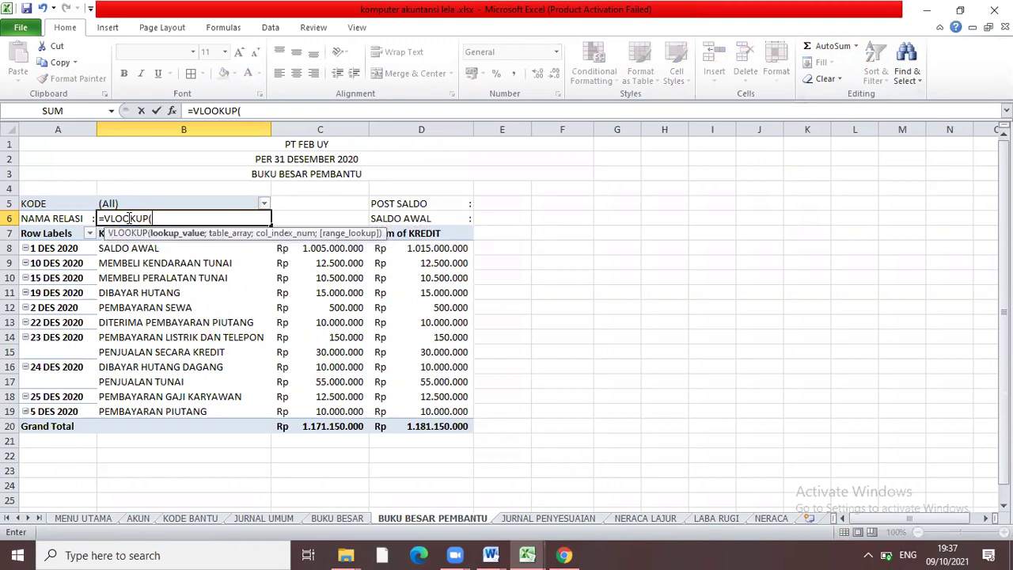
pyautogui.click(137, 203)
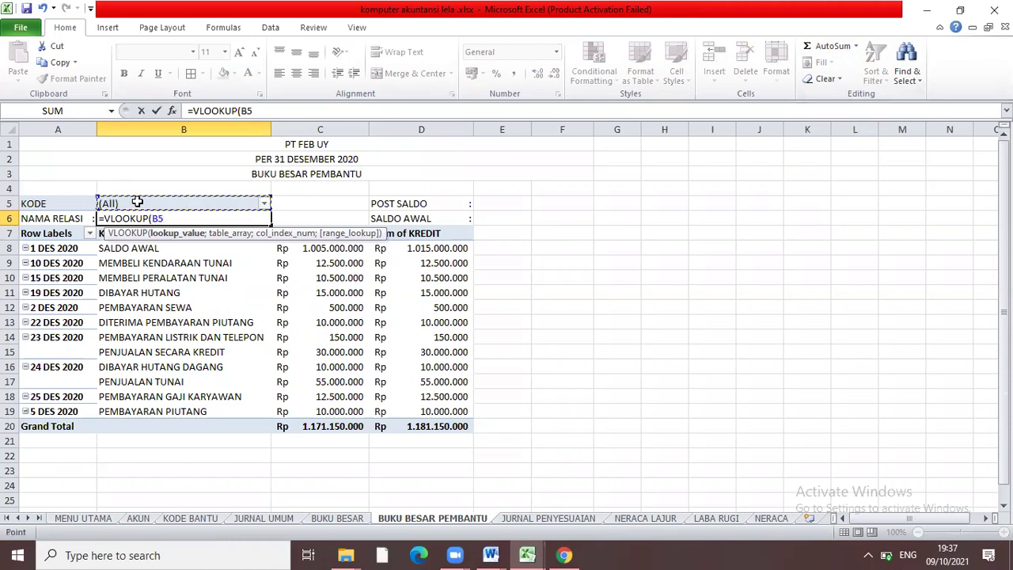
pyautogui.write(';')
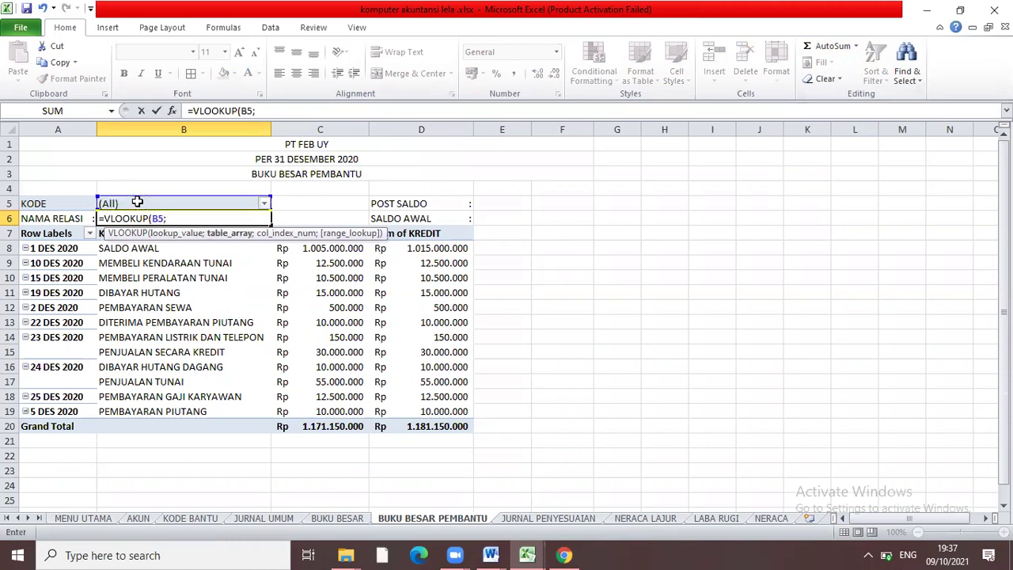
pyautogui.write('DAF')
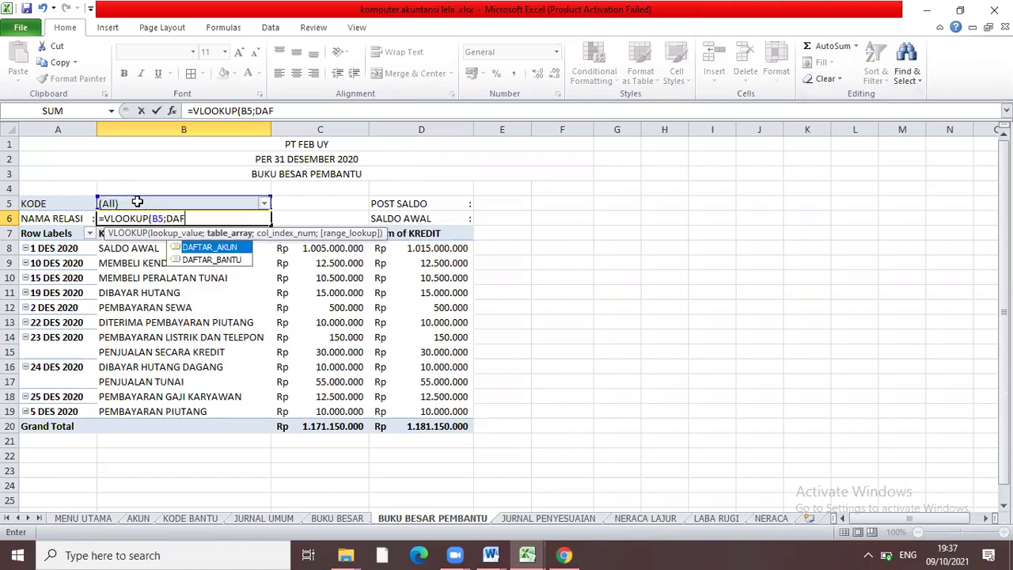
pyautogui.click(192, 261)
pyautogui.doubleClick(192, 261)
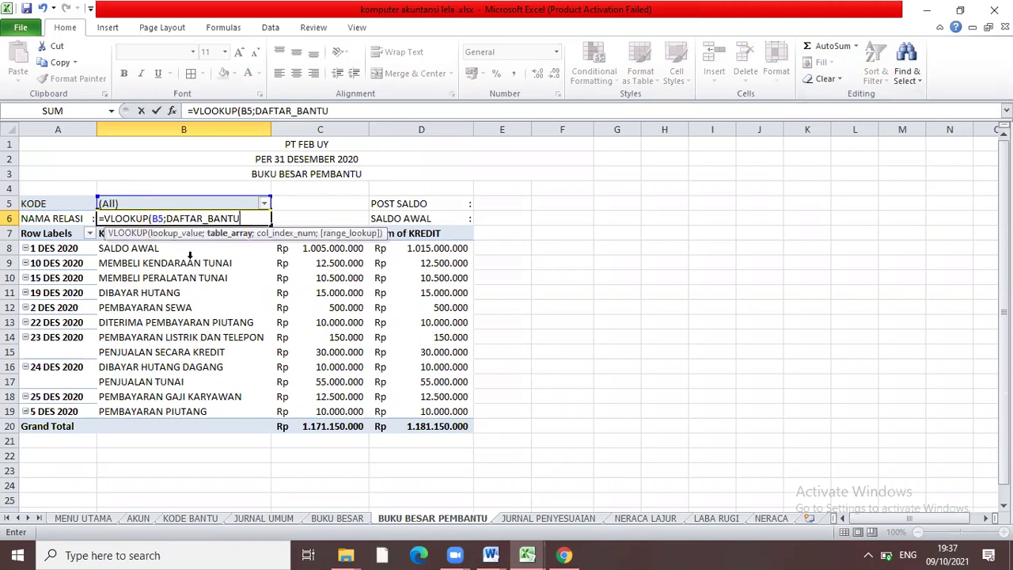
pyautogui.write(';')
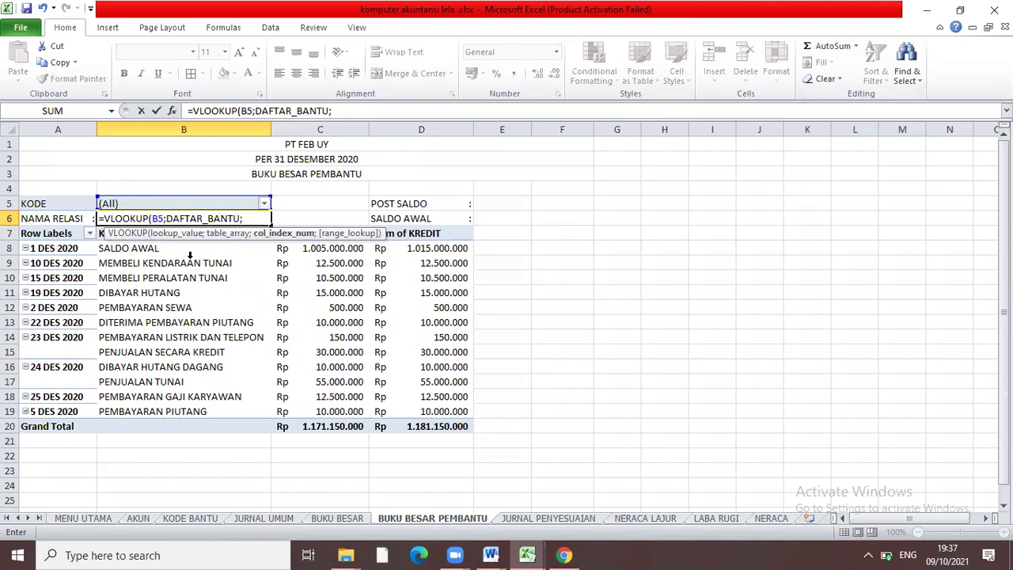
pyautogui.write('2;')
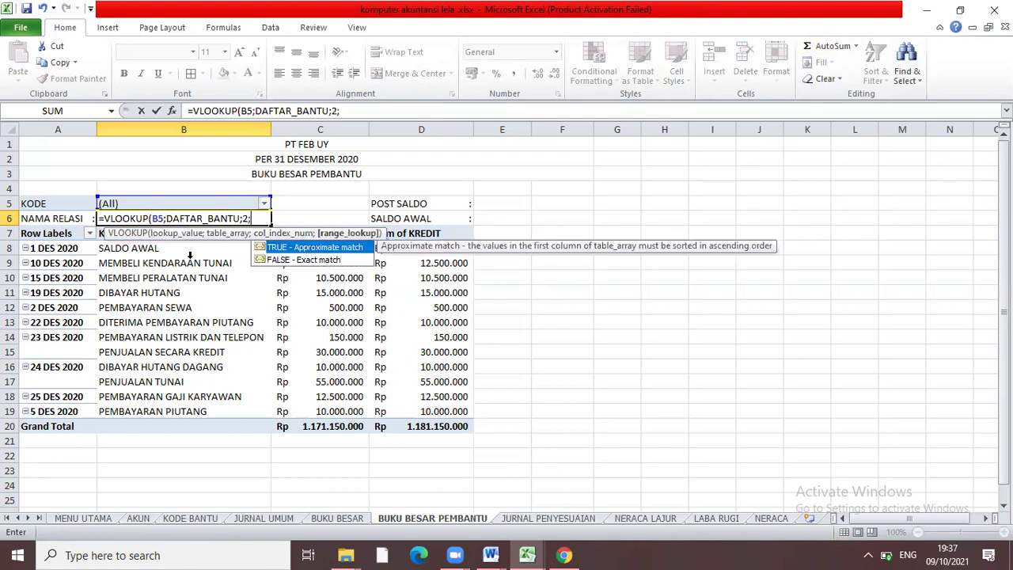
pyautogui.doubleClick(284, 261)
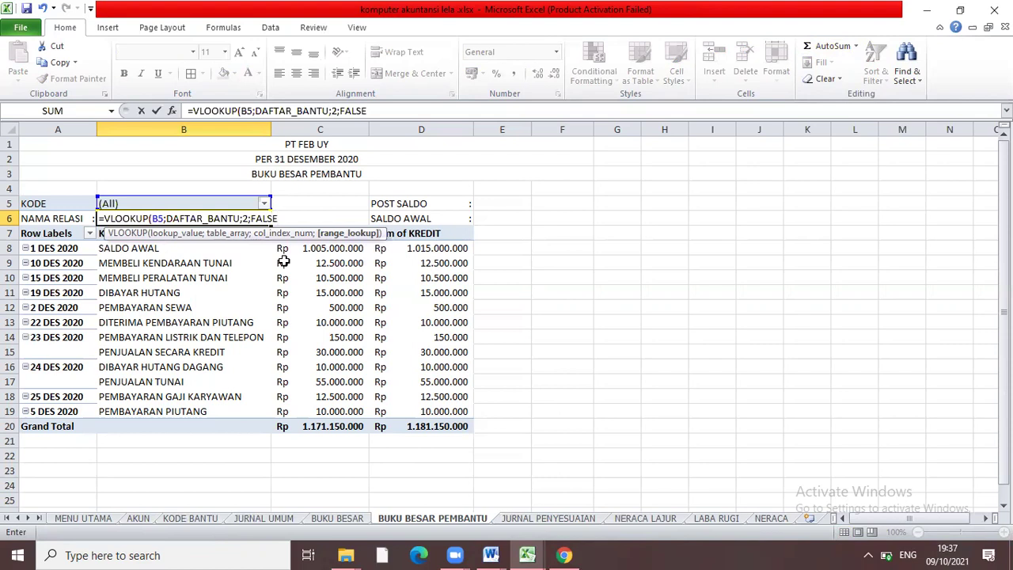
pyautogui.write(')')
pyautogui.press('Return')
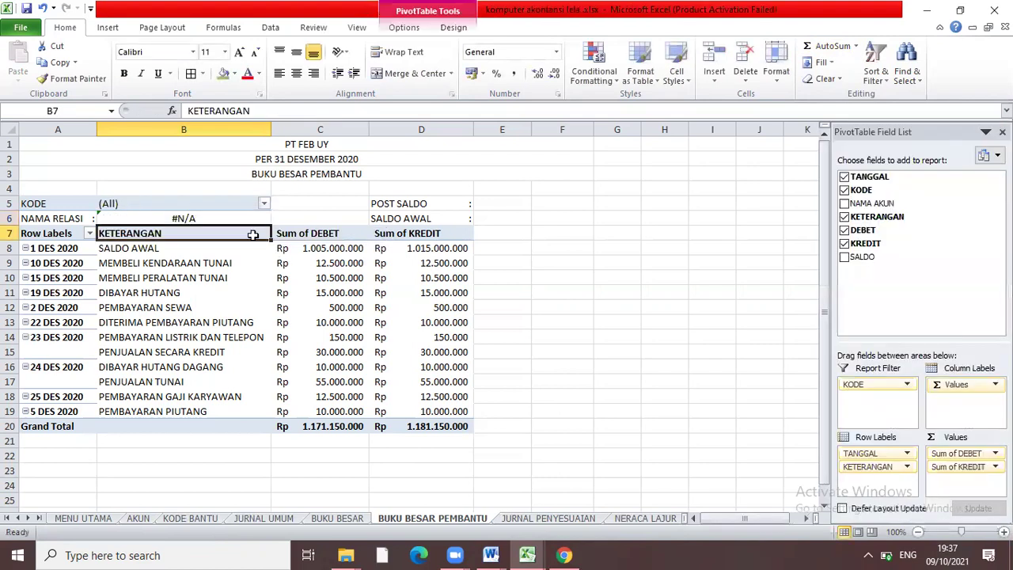
# Copy the VLOOKUP formula from B6 into cells E5 and E6 beside POST SALDO and SALDO AWAL.
pyautogui.click(228, 221)
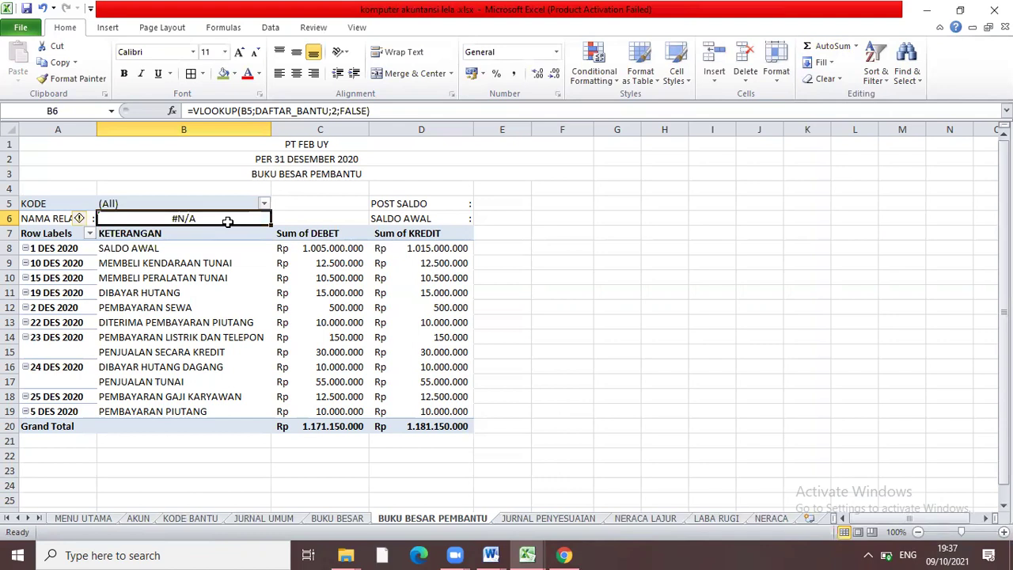
pyautogui.hotkey('ctrl', 'c')
pyautogui.click(495, 203)
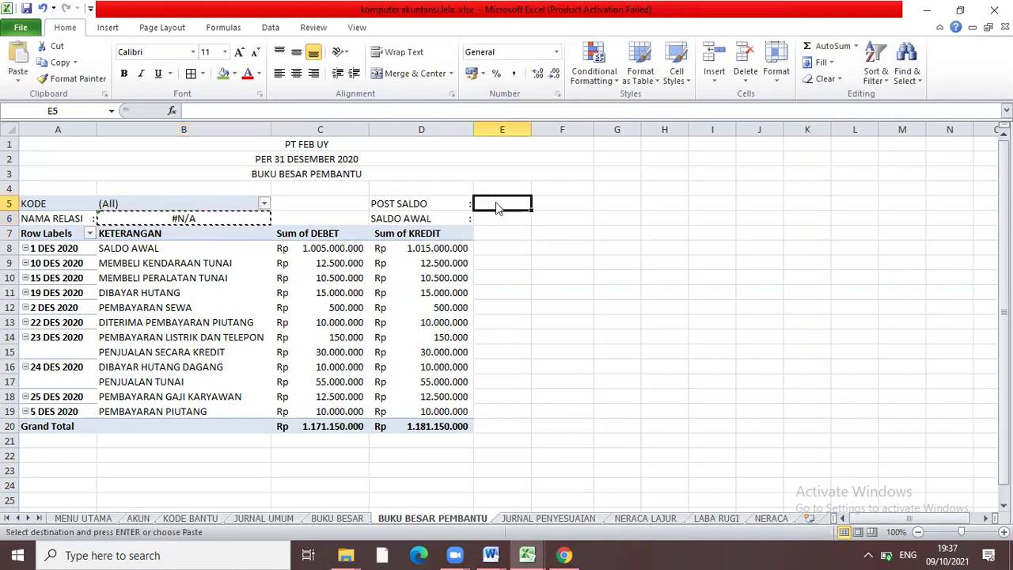
pyautogui.hotkey('ctrl', 'v')
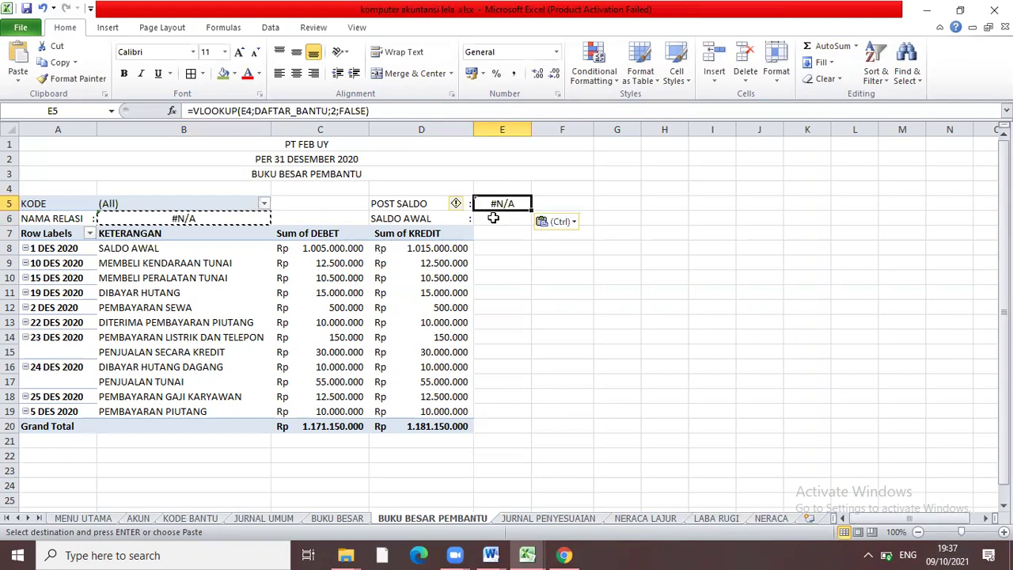
pyautogui.click(493, 218)
pyautogui.hotkey('ctrl', 'v')
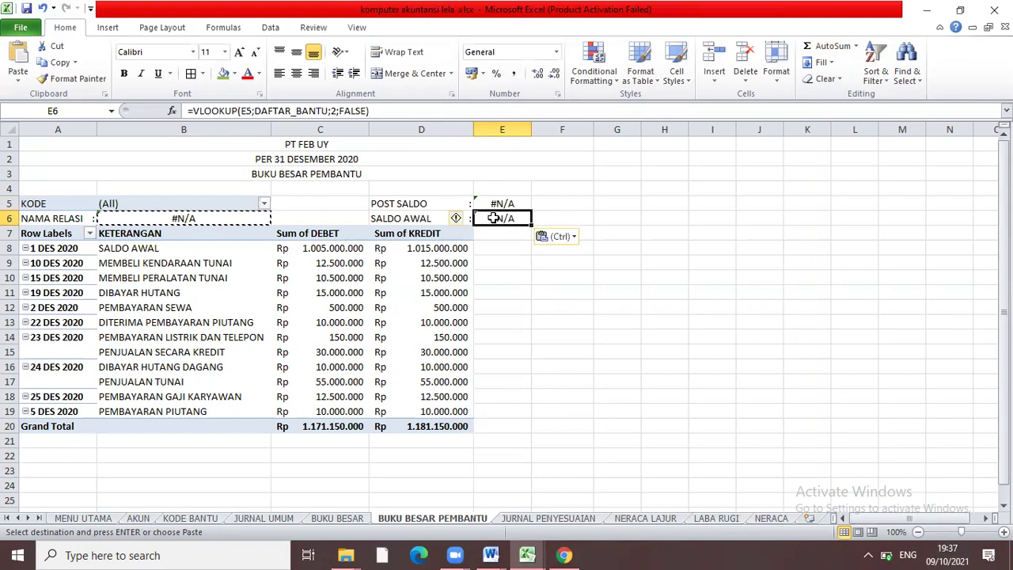
pyautogui.doubleClick(550, 203)
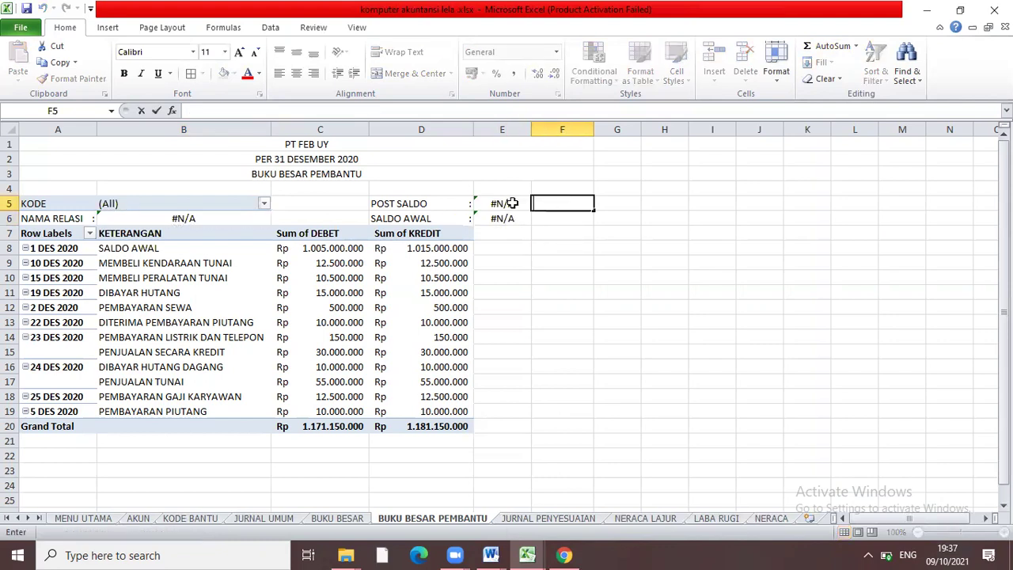
# Set the column index of the POST SALDO VLOOKUP formula in E5 to 3.
pyautogui.click(511, 204)
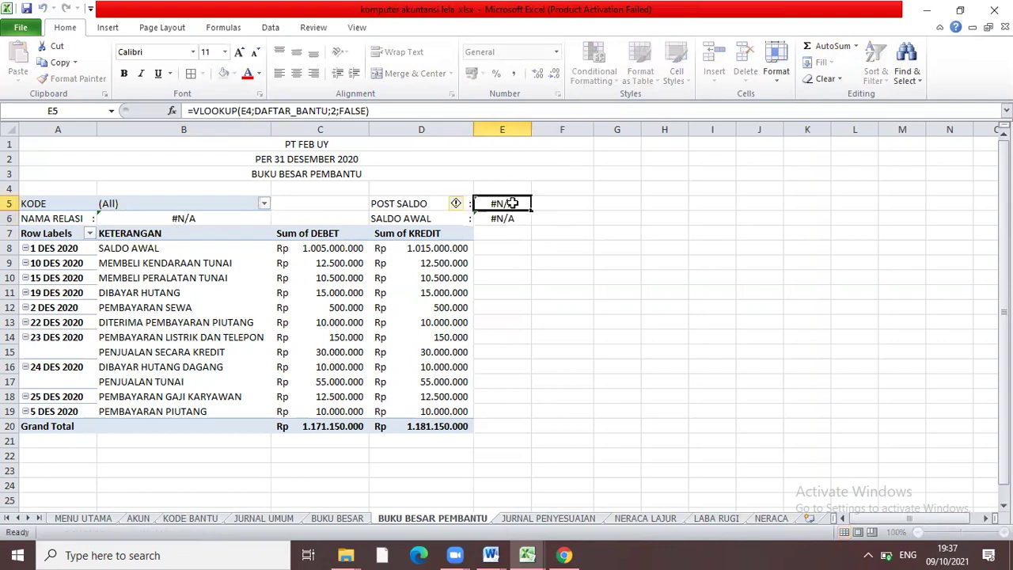
pyautogui.click(335, 110)
pyautogui.press('BackSpace')
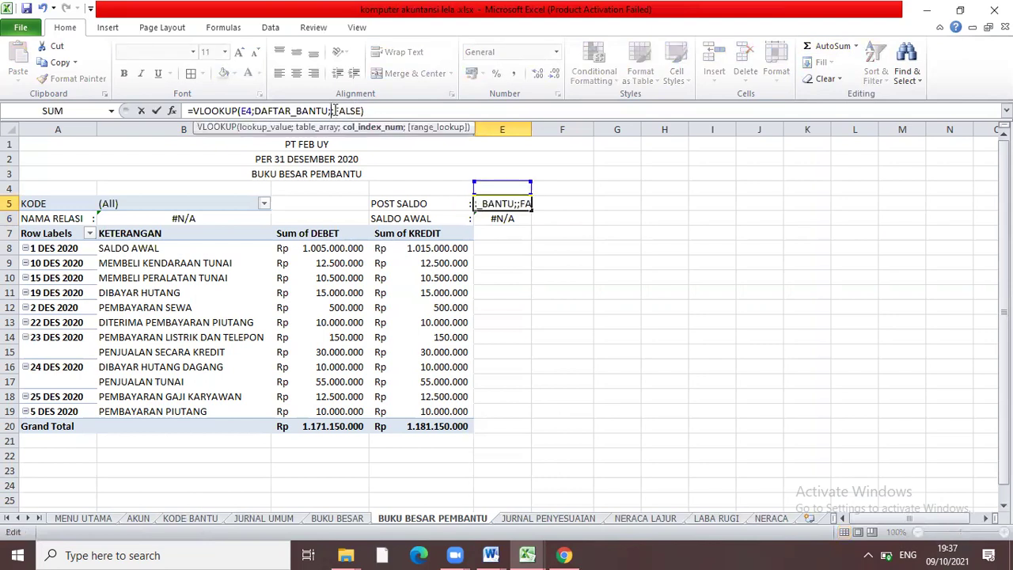
pyautogui.write('3')
pyautogui.press('Return')
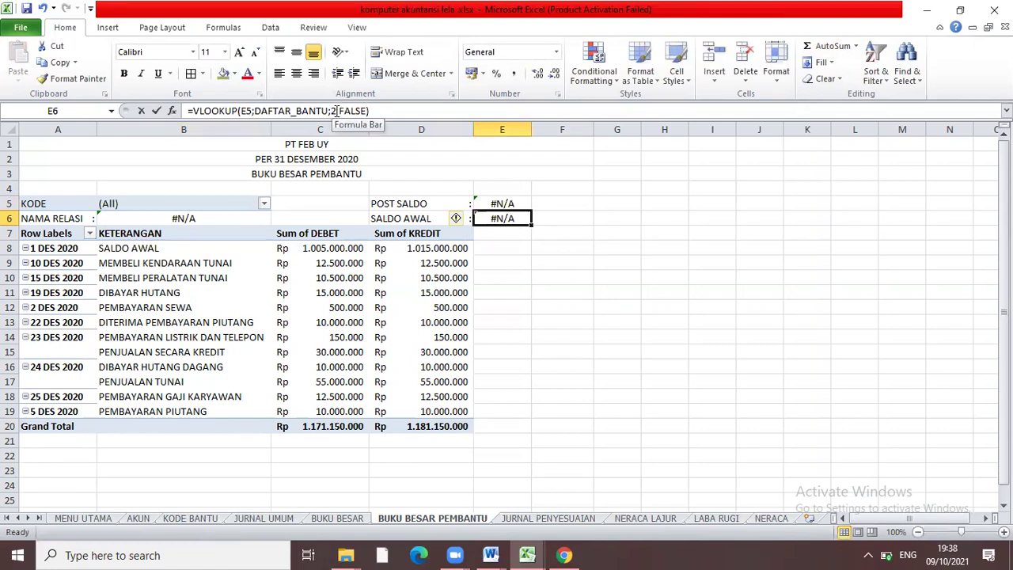
# Set the column index of the SALDO AWAL VLOOKUP formula in E6 to 4.
pyautogui.click(338, 111)
pyautogui.press('BackSpace')
pyautogui.write('4')
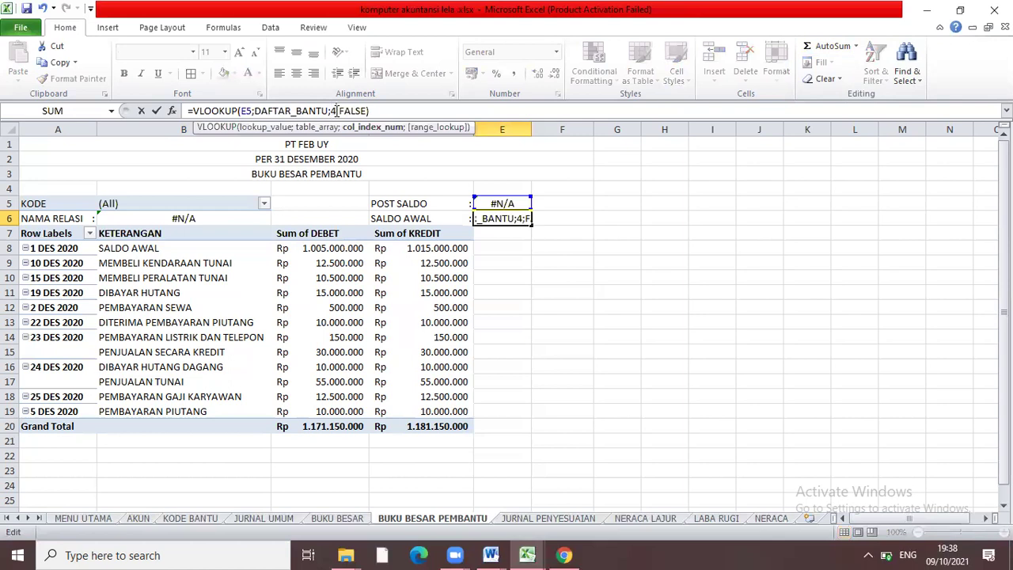
pyautogui.click(245, 111)
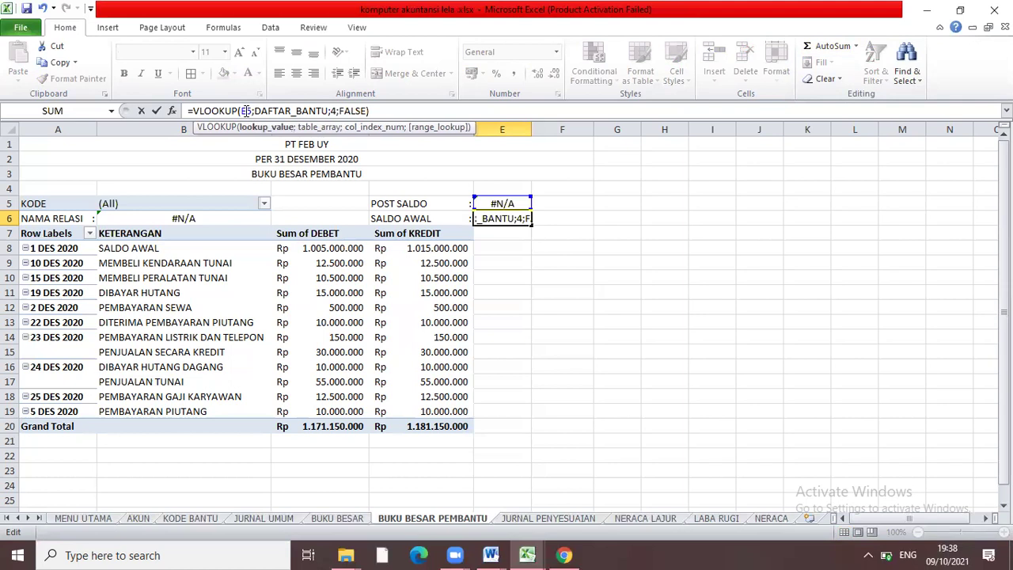
pyautogui.click(161, 202)
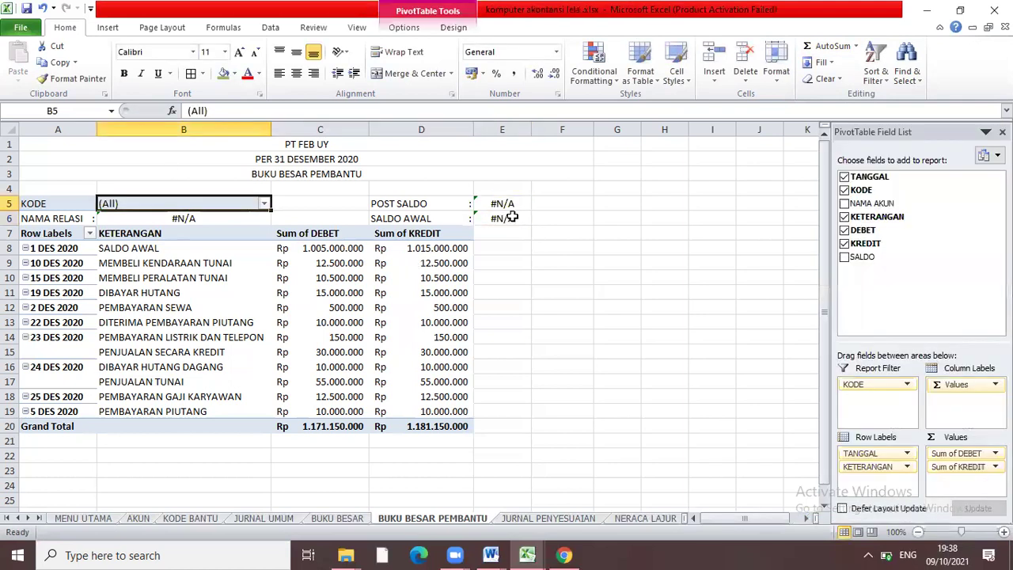
# Change the lookup value of the SALDO AWAL formula in E6 to the KODE cell B5.
pyautogui.click(511, 218)
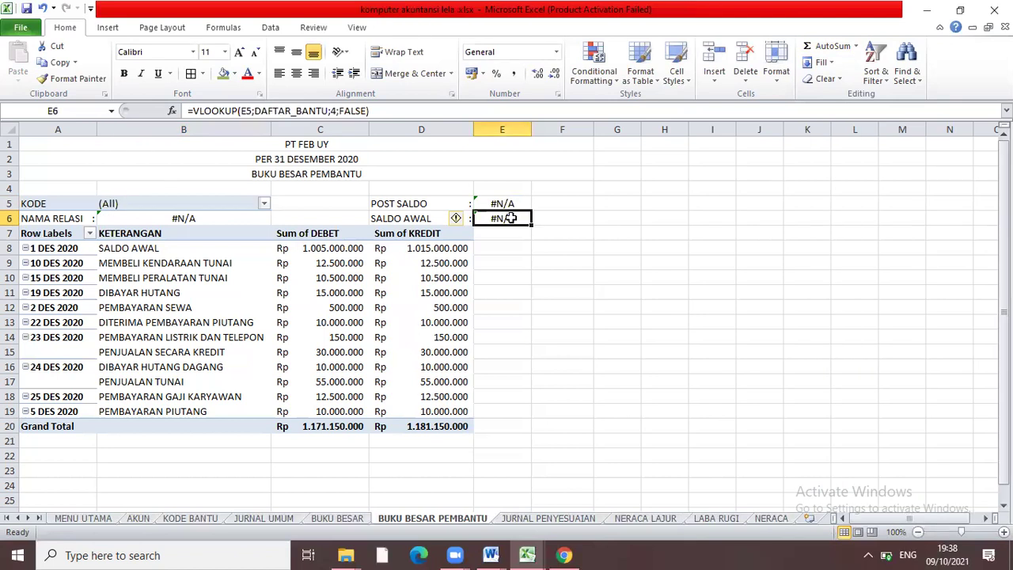
pyautogui.click(251, 112)
pyautogui.press('BackSpace')
pyautogui.press('BackSpace')
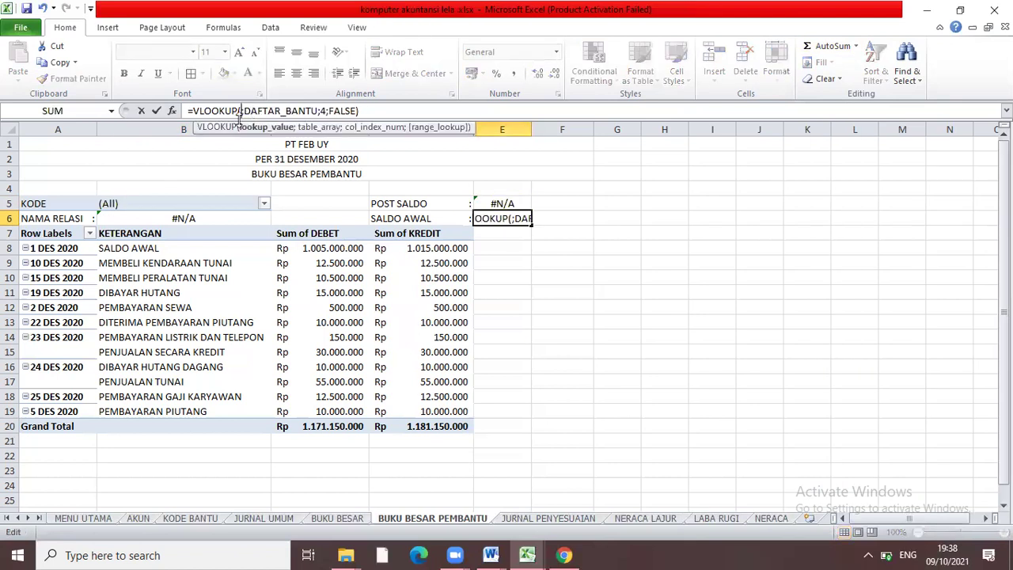
pyautogui.click(129, 205)
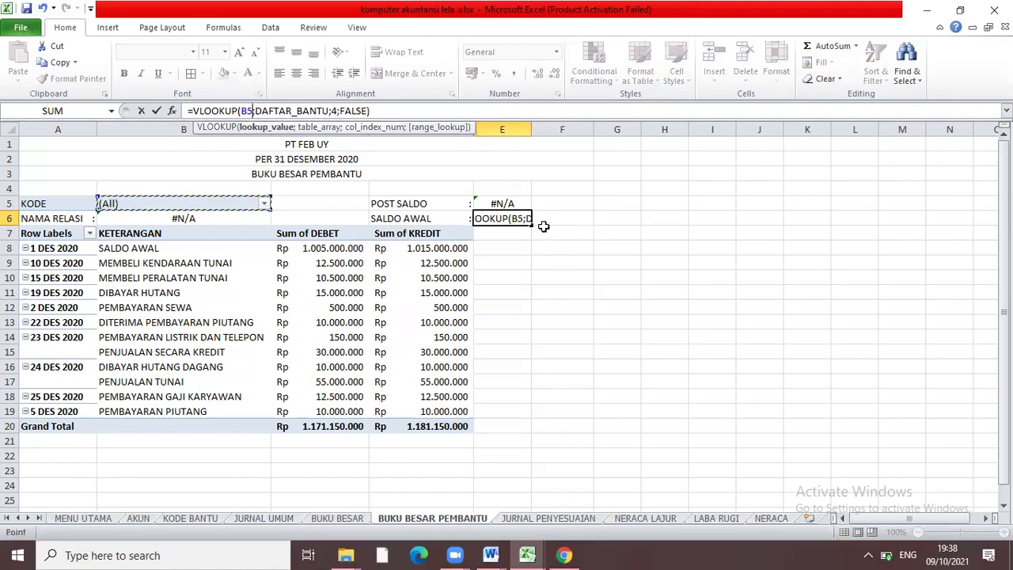
pyautogui.press('Return')
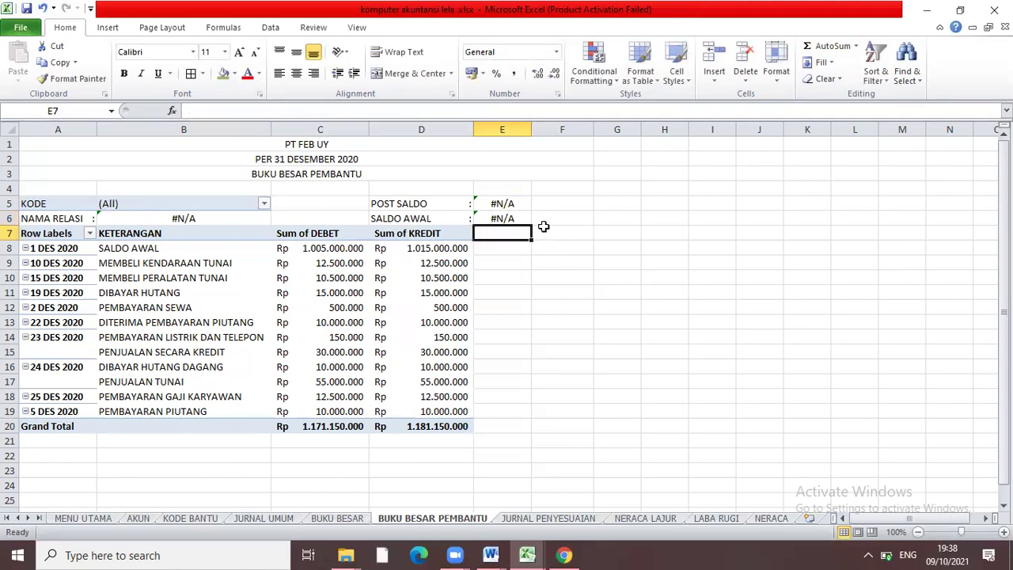
# Change the lookup value of the POST SALDO formula in E5 to the KODE cell B5.
pyautogui.click(503, 214)
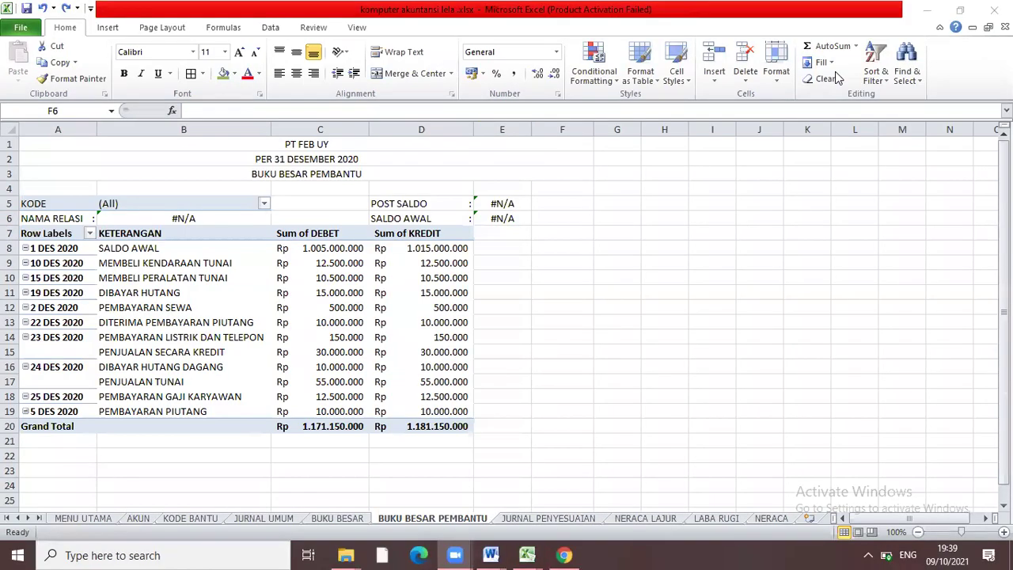
pyautogui.click(485, 199)
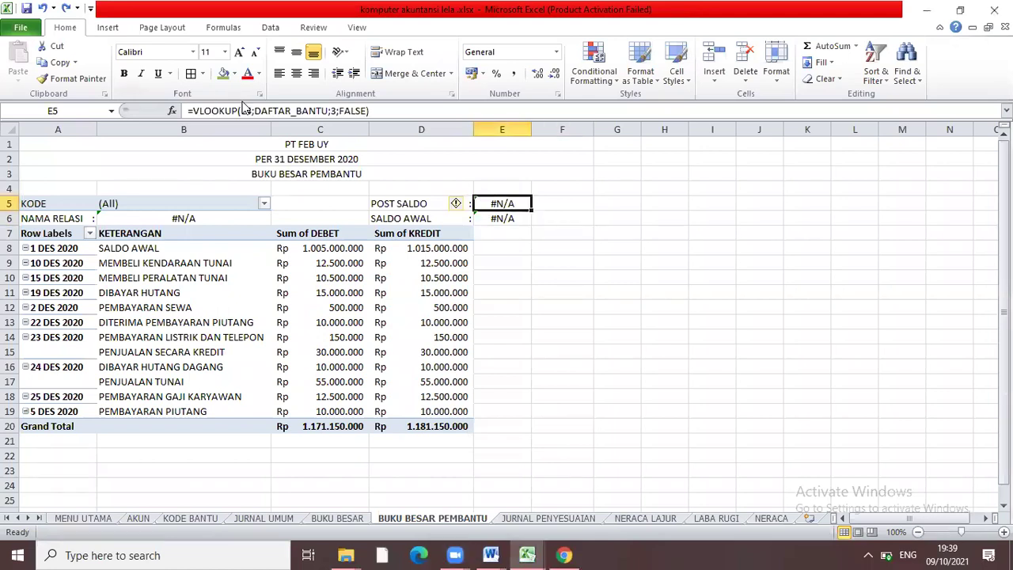
pyautogui.click(251, 111)
pyautogui.press('BackSpace')
pyautogui.press('BackSpace')
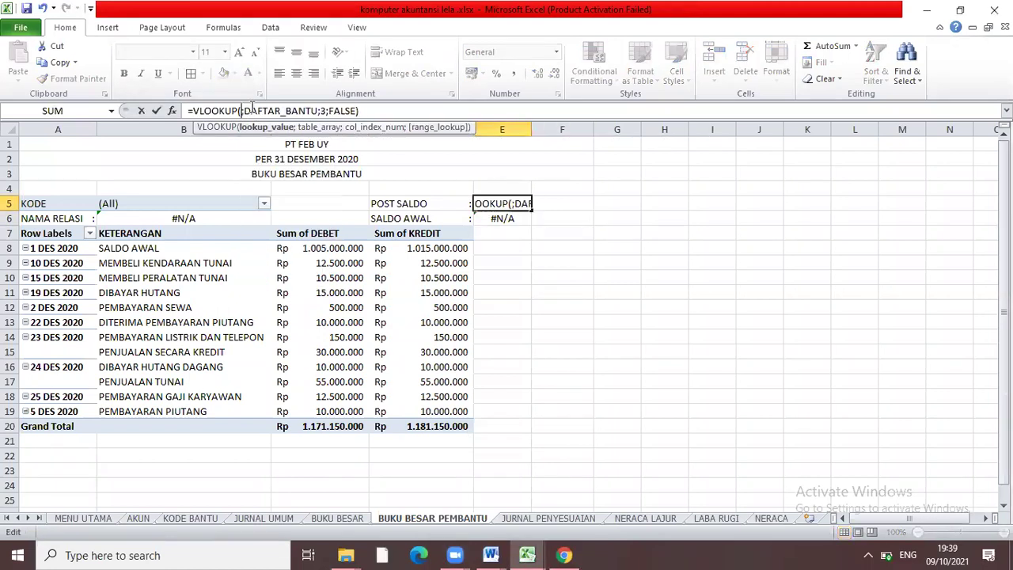
pyautogui.click(141, 204)
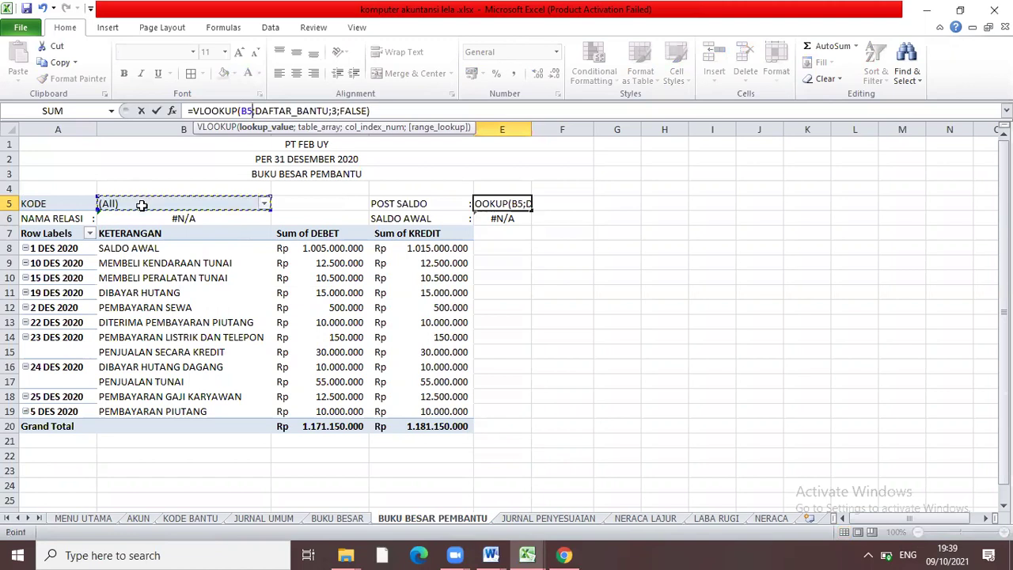
pyautogui.press('Return')
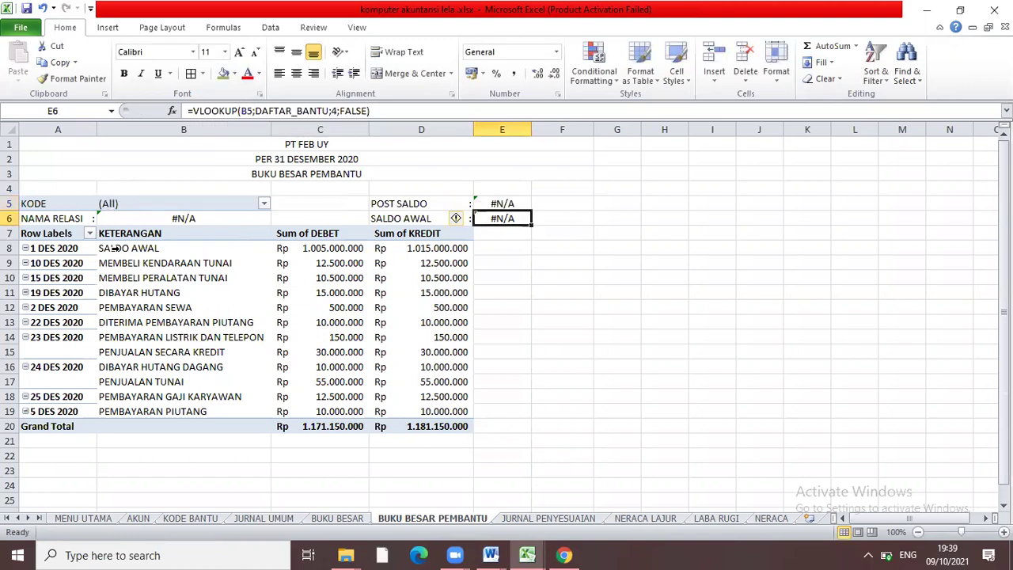
# Filter the PivotTable's KODE to P001 and widen column E slightly.
pyautogui.click(264, 204)
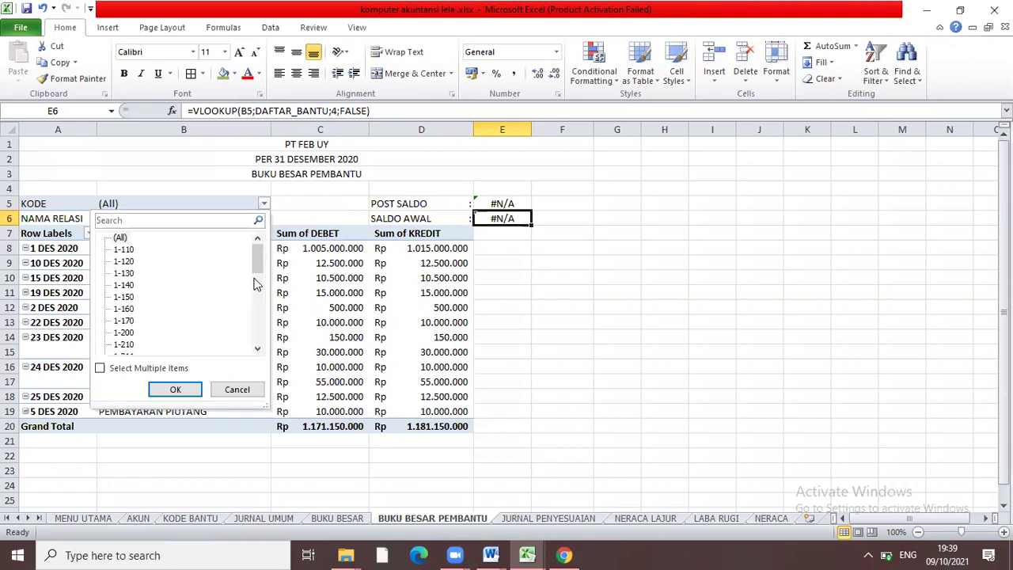
pyautogui.scroll(-10, 253, 348)
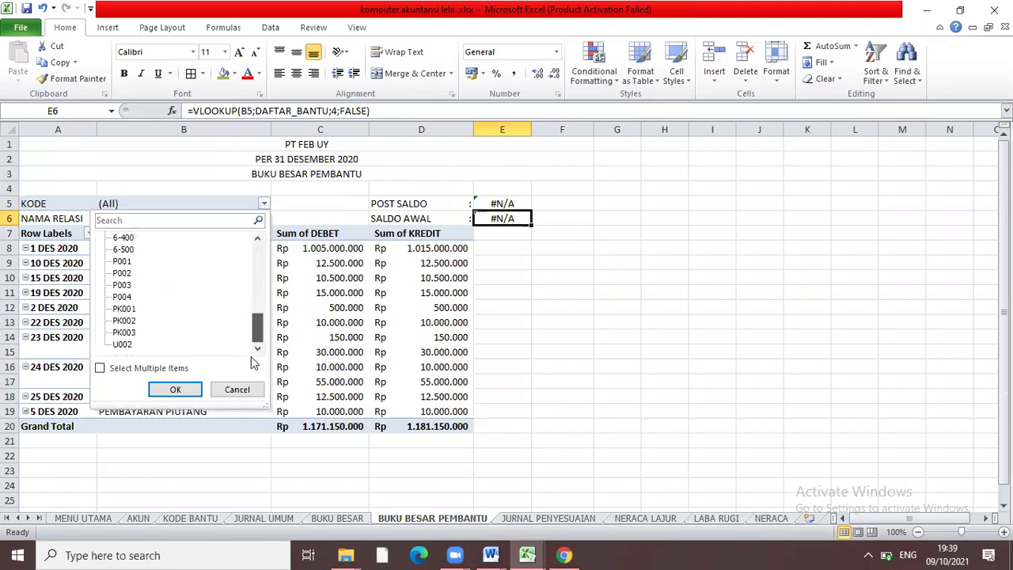
pyautogui.click(125, 262)
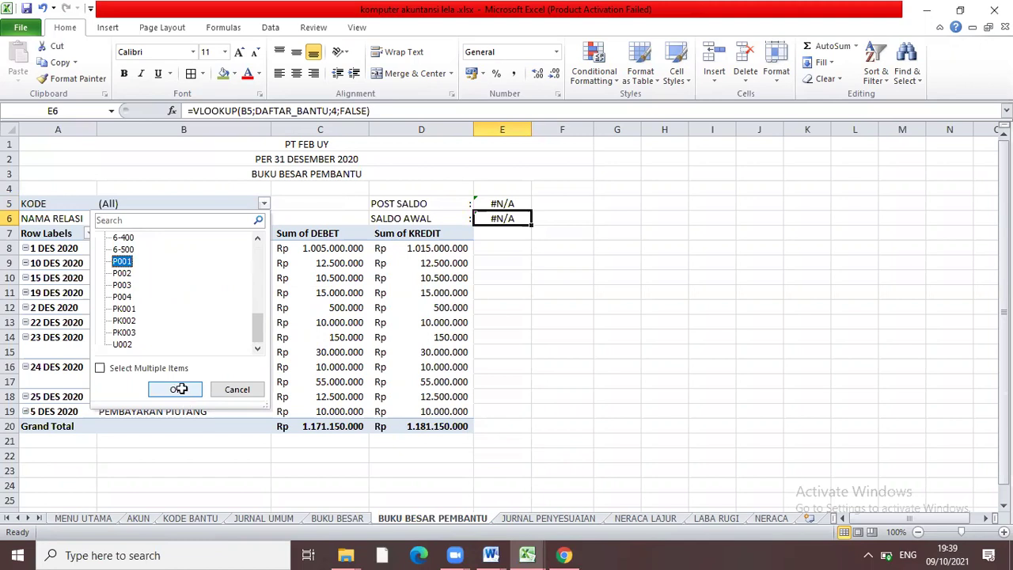
pyautogui.click(179, 388)
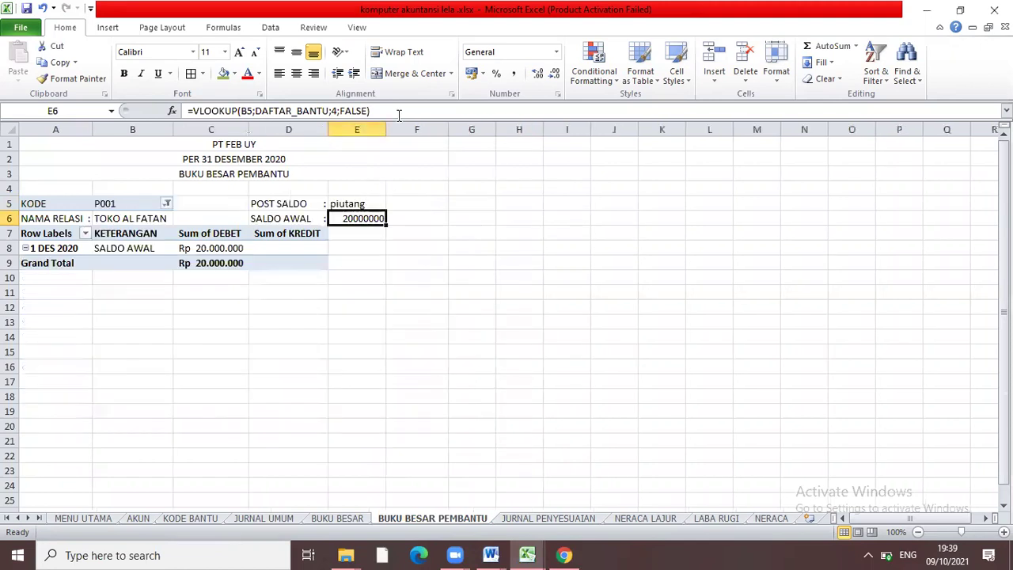
pyautogui.moveTo(384, 129); pyautogui.dragTo(402, 129)
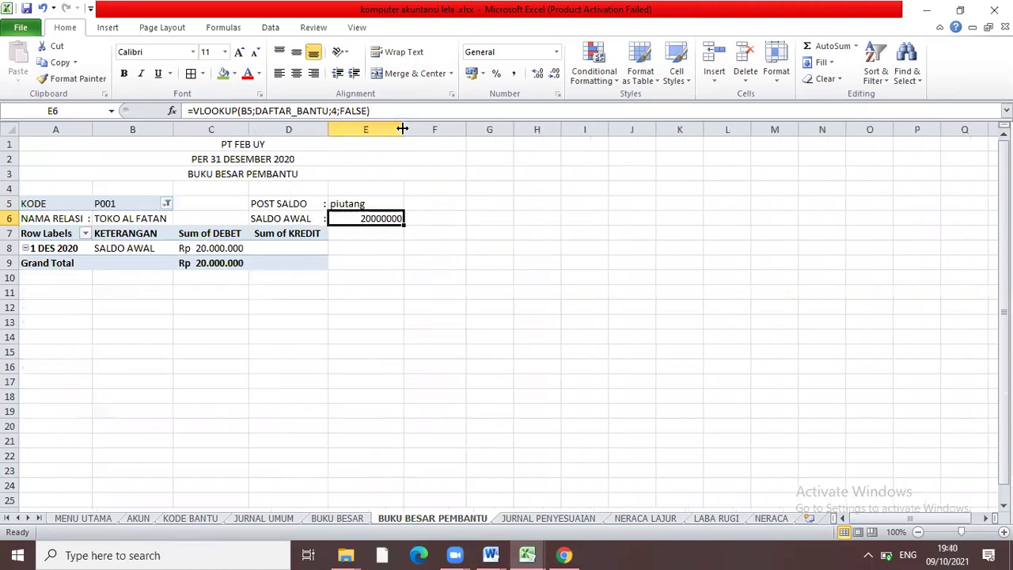
# Copy the P001 ledger block A5:E9, including its lookup cells, and paste it at A12.
pyautogui.click(58, 203)
pyautogui.keyDown('shift'); pyautogui.click(356, 263); pyautogui.keyUp('shift')
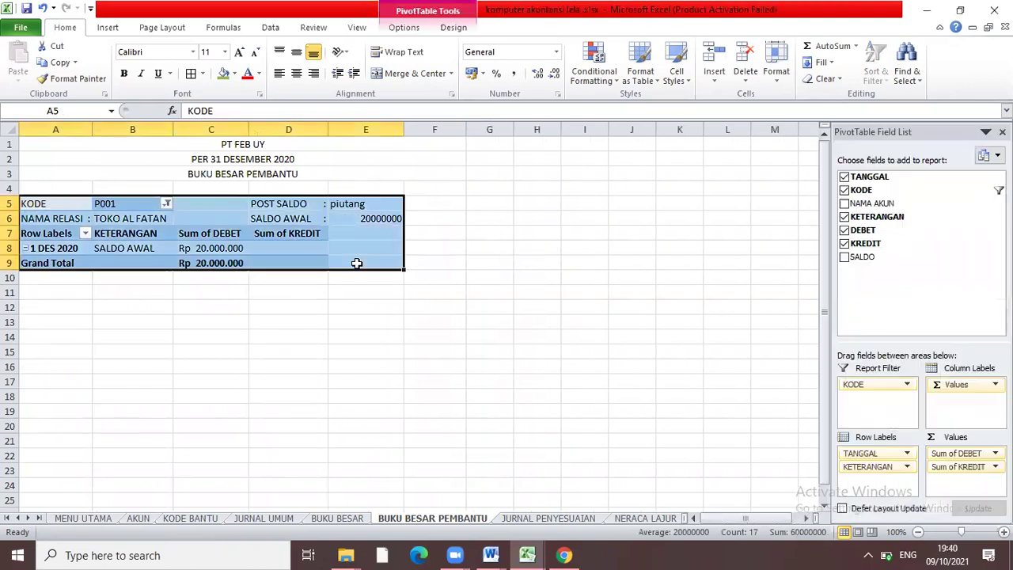
pyautogui.hotkey('ctrl', 'c')
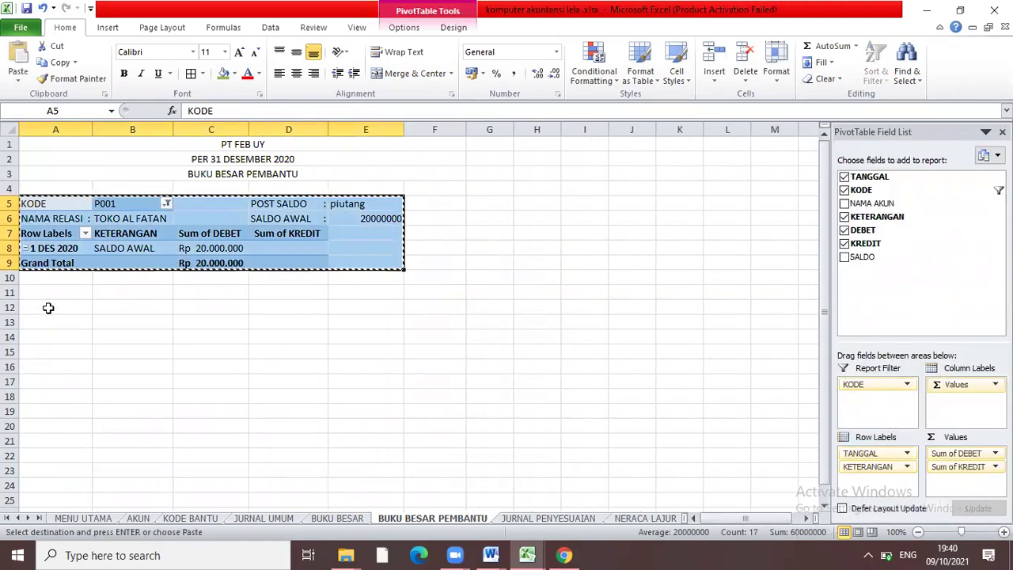
pyautogui.click(48, 308)
pyautogui.hotkey('ctrl', 'v')
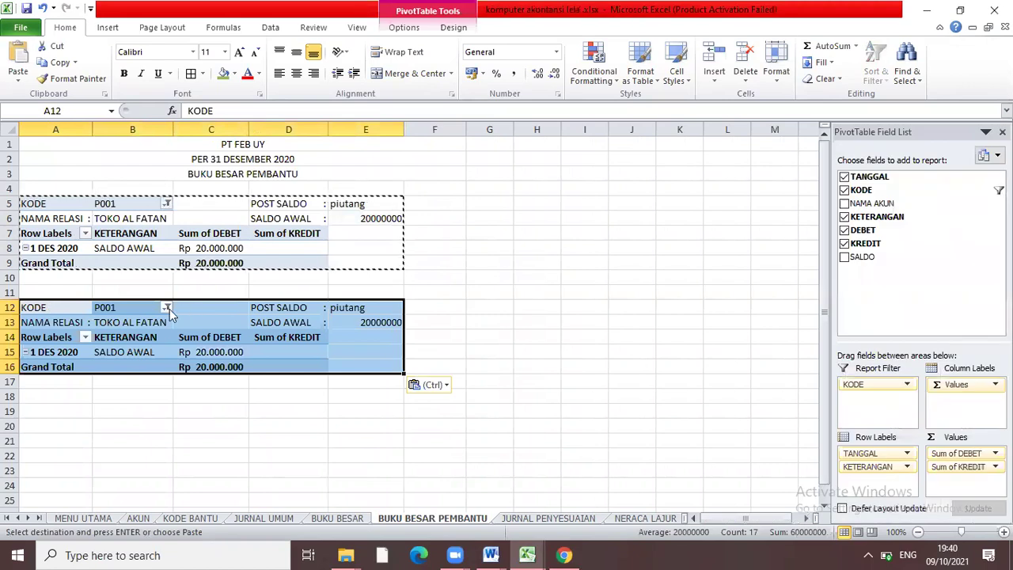
# Filter the KODE of the ledger block starting at A12 to P002.
pyautogui.click(166, 310)
pyautogui.moveTo(165, 341); pyautogui.dragTo(168, 453)
pyautogui.click(31, 377)
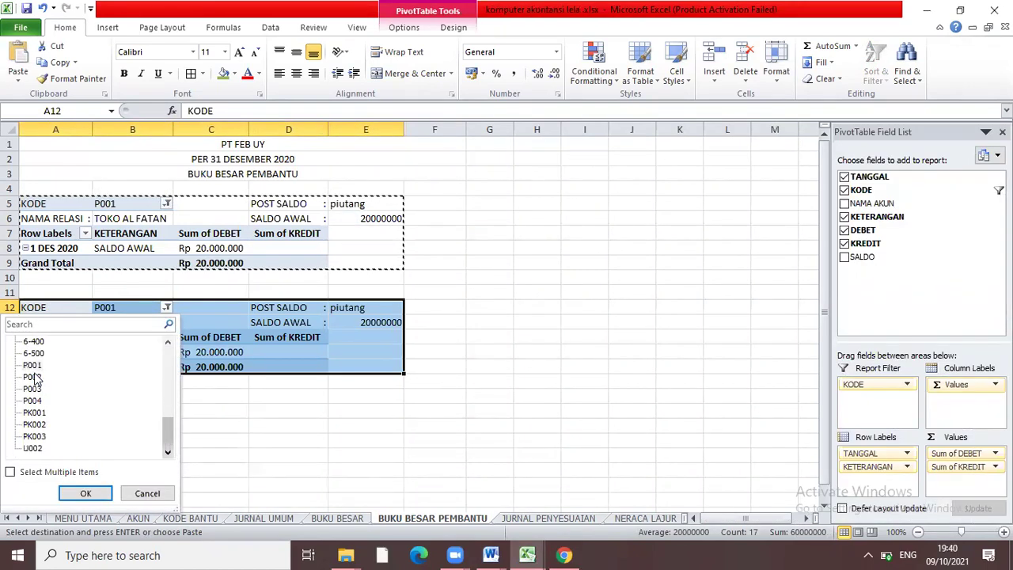
pyautogui.click(83, 491)
pyautogui.click(205, 394)
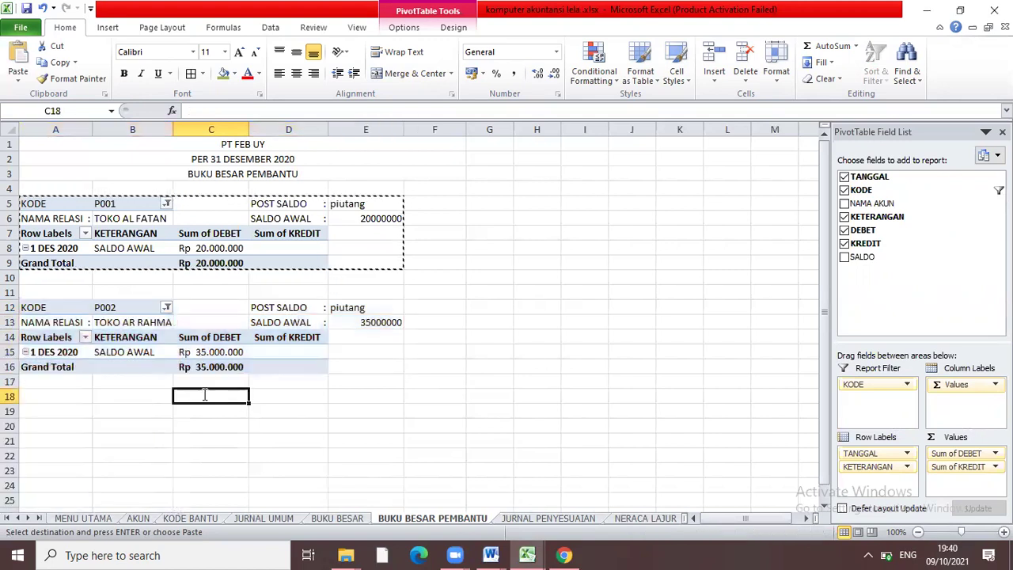
# Copy the P002 ledger block A12:E16 and paste it at A19.
pyautogui.moveTo(66, 307); pyautogui.dragTo(329, 362)
pyautogui.hotkey('ctrl', 'c')
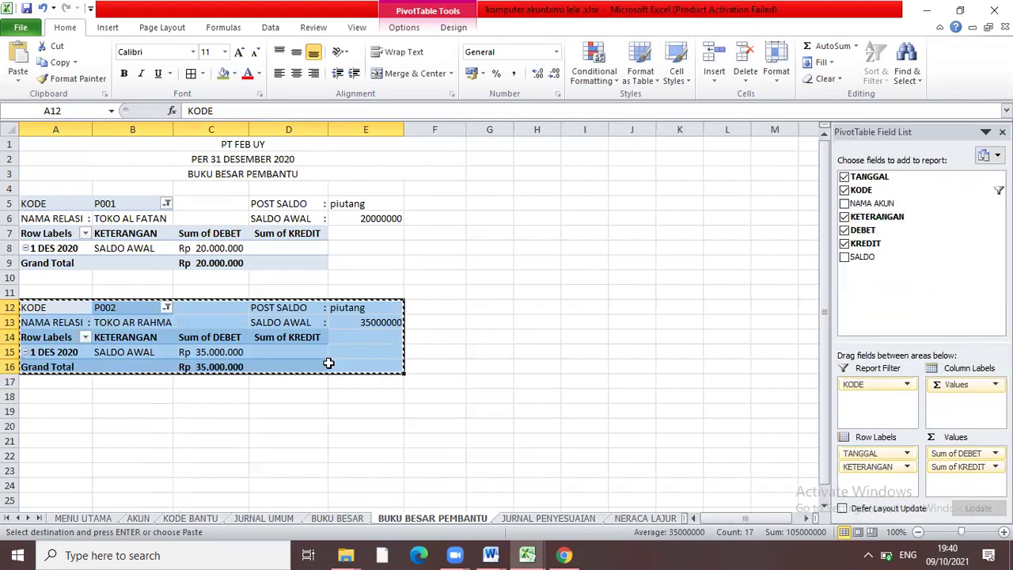
pyautogui.click(60, 408)
pyautogui.hotkey('ctrl', 'v')
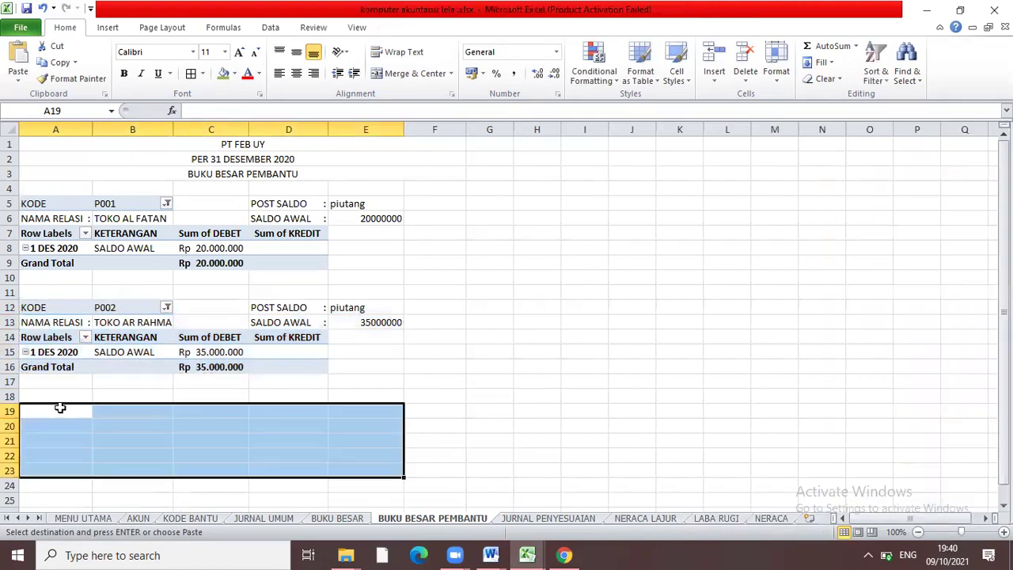
# Filter the KODE of the ledger block starting at A19 to P003.
pyautogui.click(166, 410)
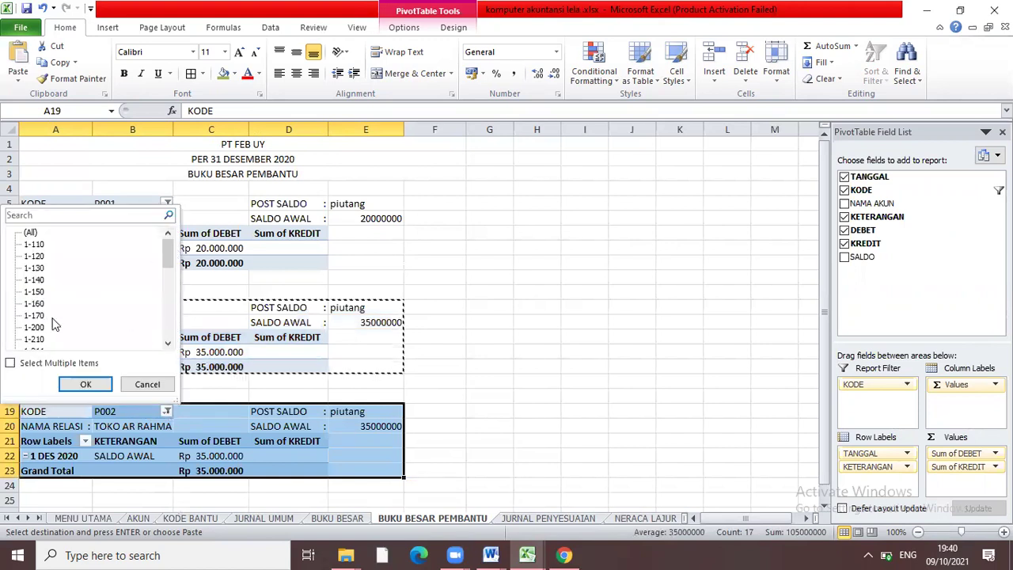
pyautogui.scroll(-10, 52, 323)
pyautogui.click(32, 280)
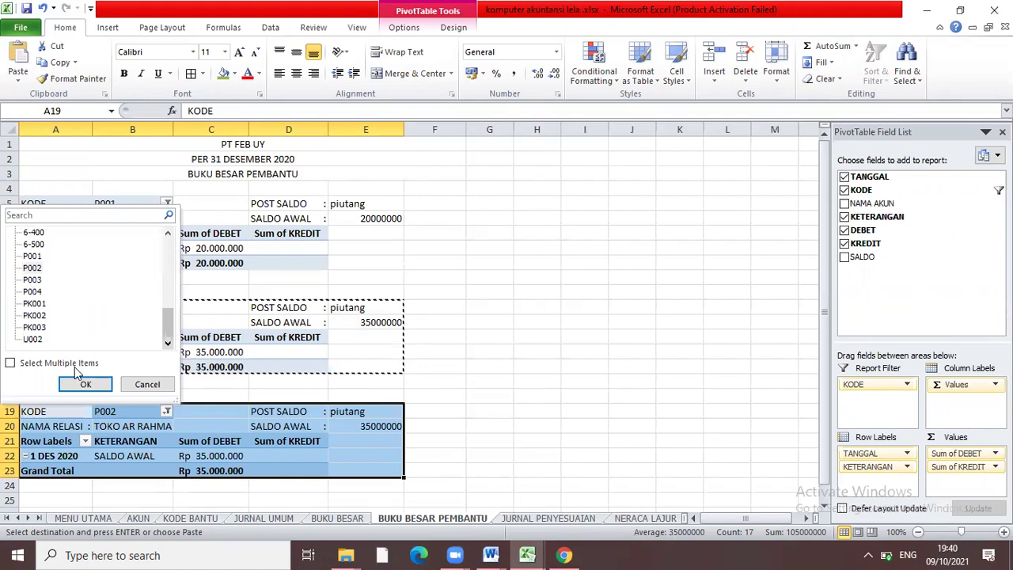
pyautogui.click(84, 384)
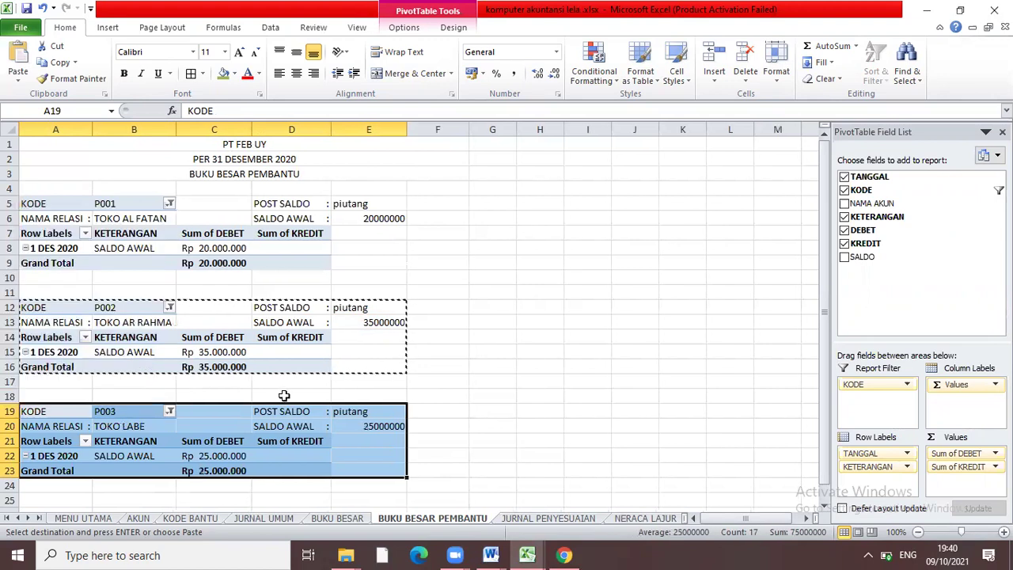
pyautogui.doubleClick(284, 395)
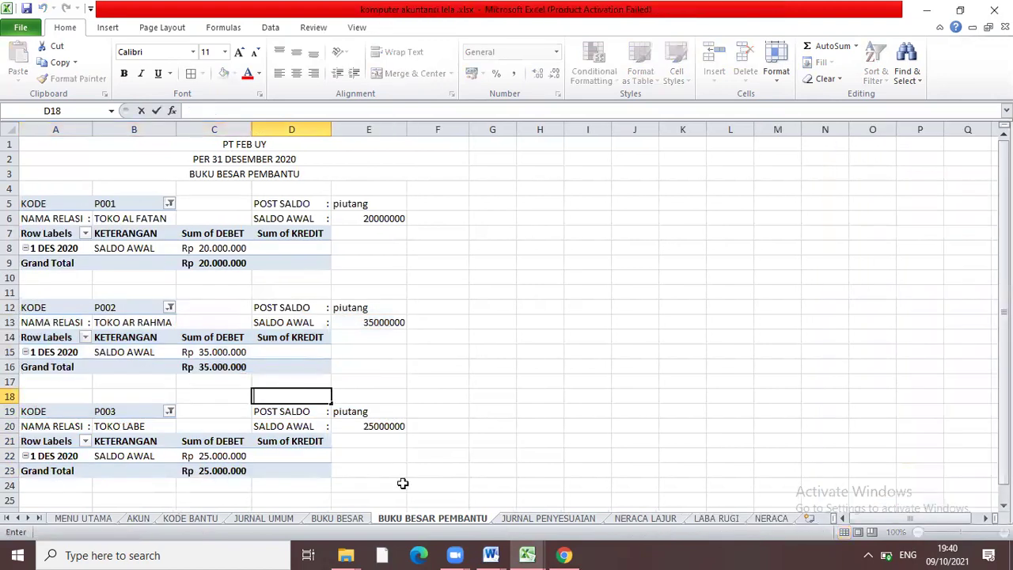
# Copy the P003 ledger block A19:E23 and paste it at A25.
pyautogui.moveTo(55, 412); pyautogui.dragTo(391, 472)
pyautogui.hotkey('ctrl', 'c')
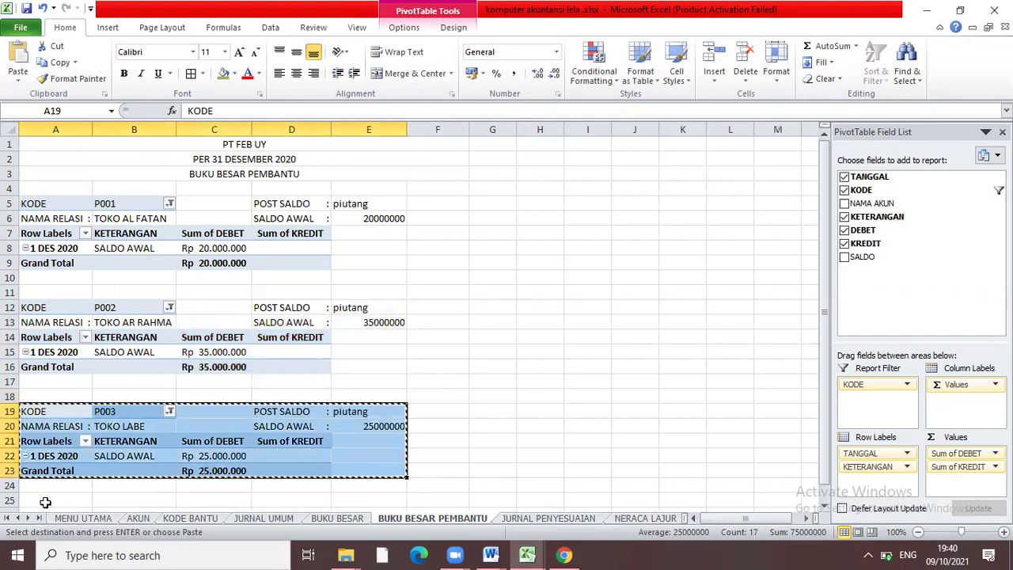
pyautogui.click(45, 502)
pyautogui.hotkey('ctrl', 'v')
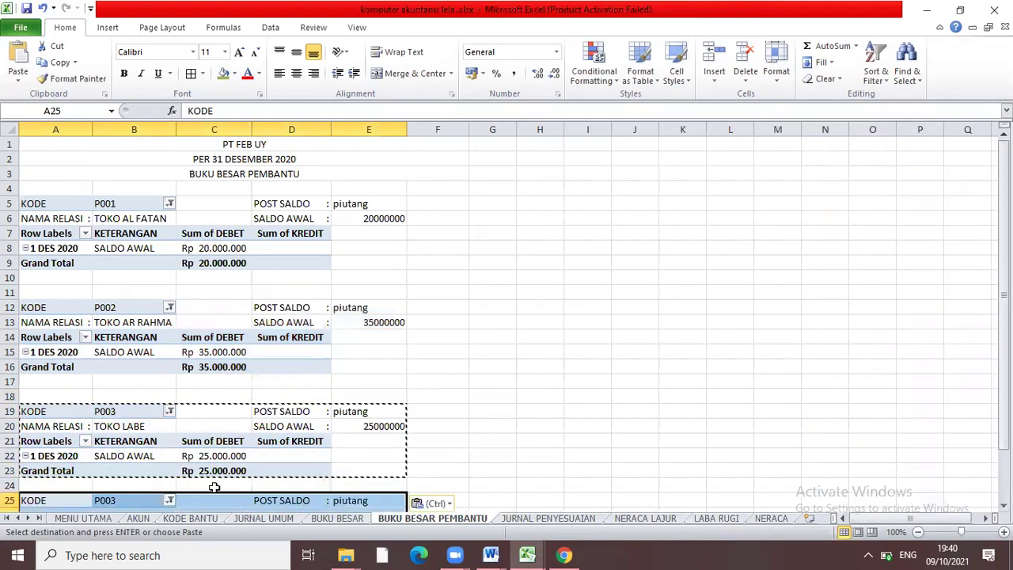
# Filter the KODE of the ledger block starting at A25 to P004.
pyautogui.click(169, 500)
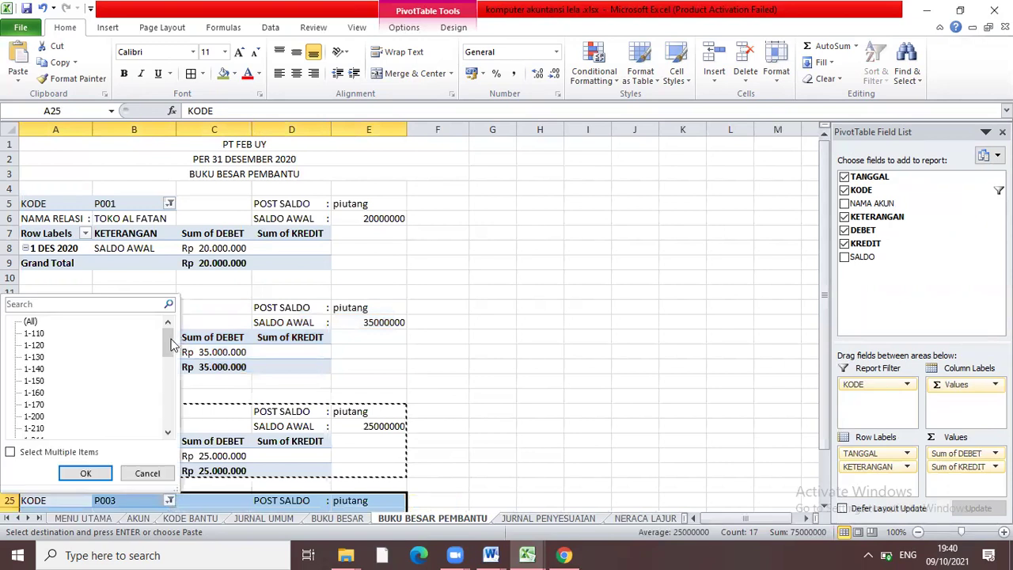
pyautogui.scroll(-9, 47, 340)
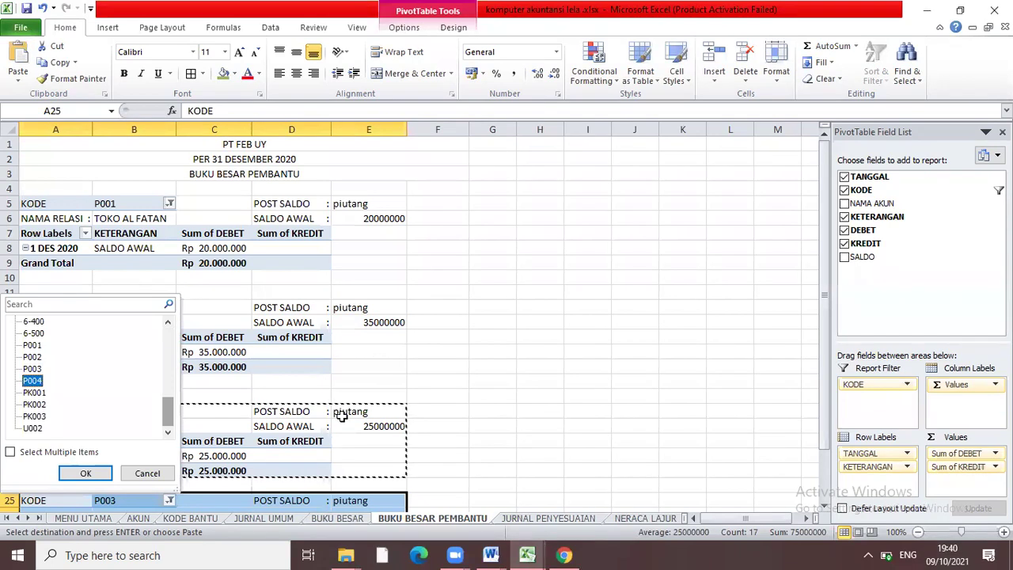
pyautogui.click(417, 393)
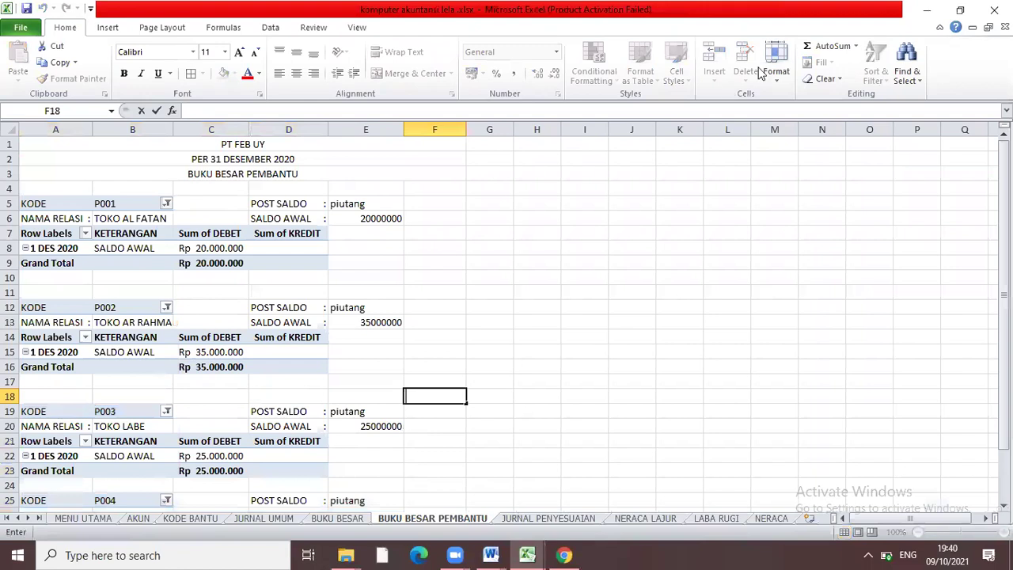
pyautogui.scroll(-1, 759, 72)
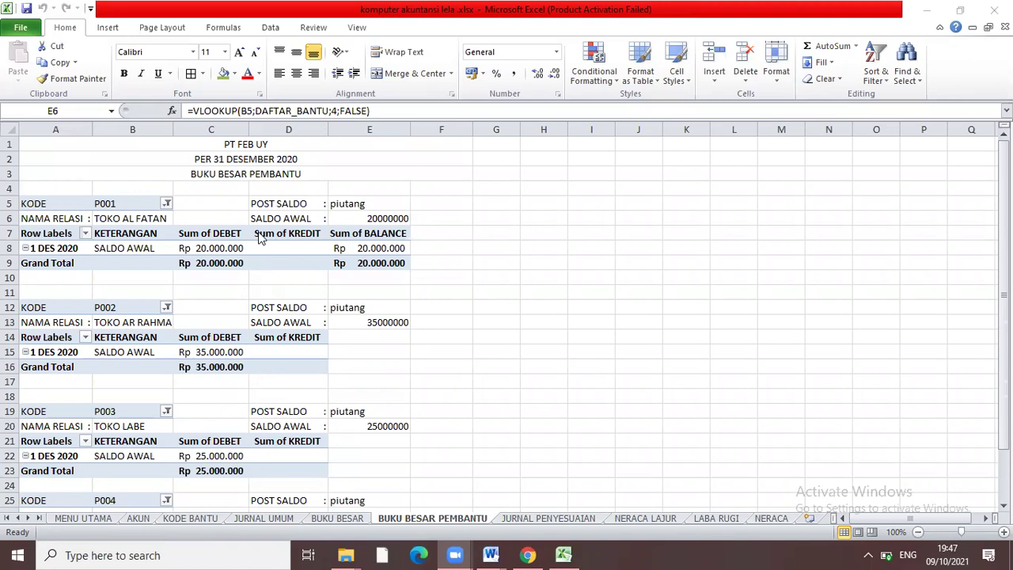
# Start inserting a calculated field named BALANCE in the P001 PivotTable.
pyautogui.click(306, 227)
pyautogui.click(301, 236)
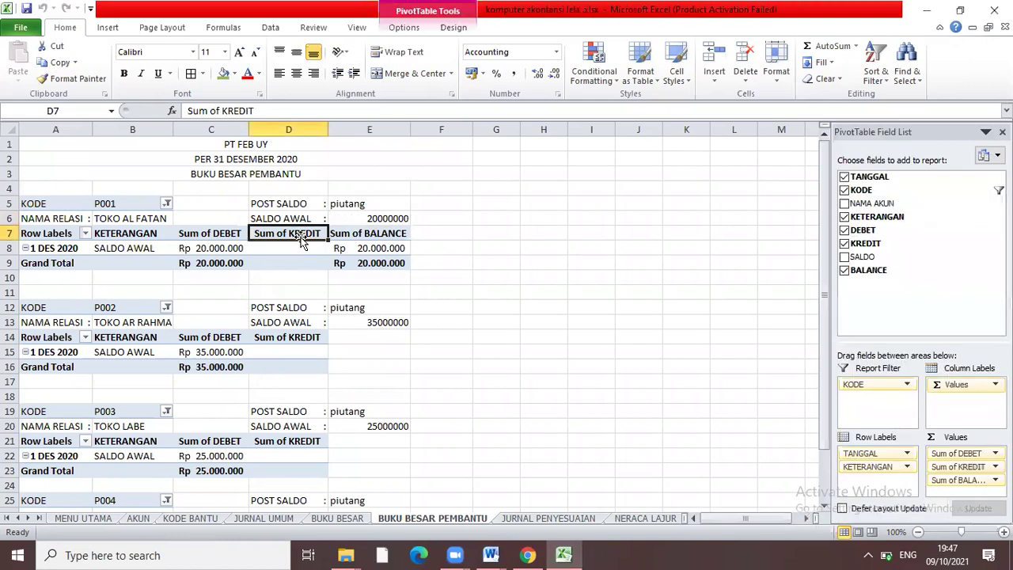
pyautogui.click(406, 29)
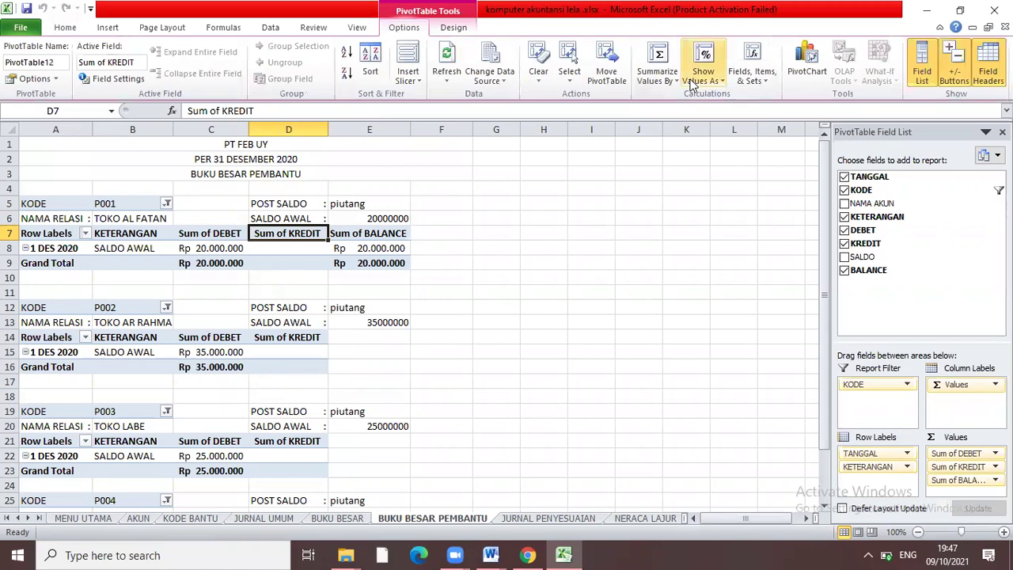
pyautogui.click(740, 79)
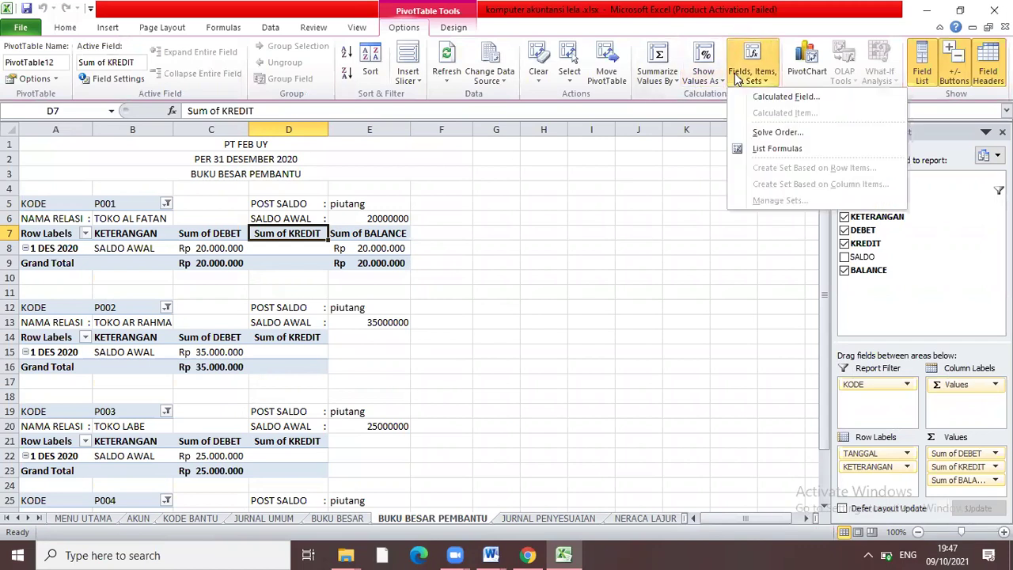
pyautogui.click(783, 97)
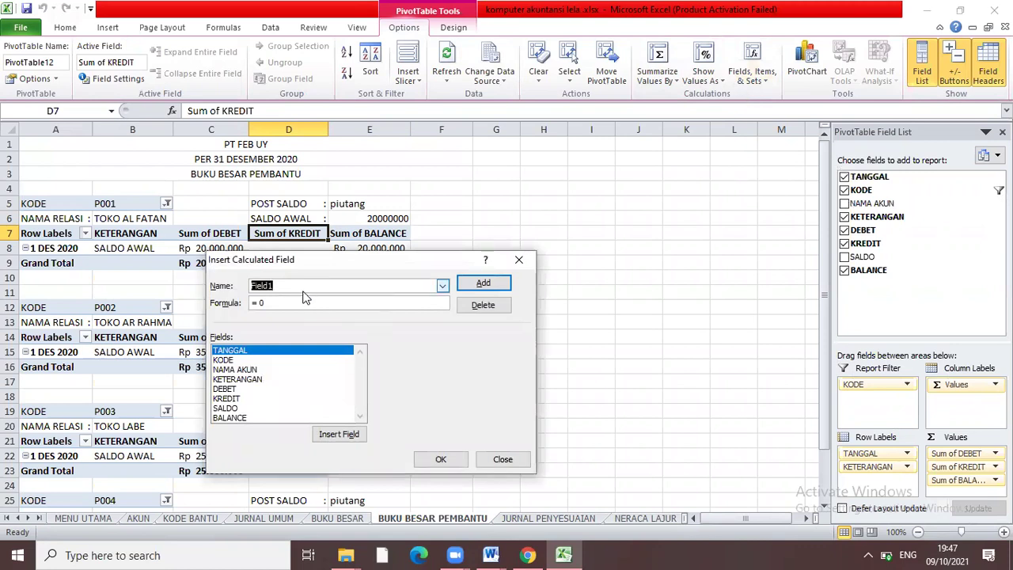
pyautogui.press('BackSpace')
pyautogui.write('BAL')
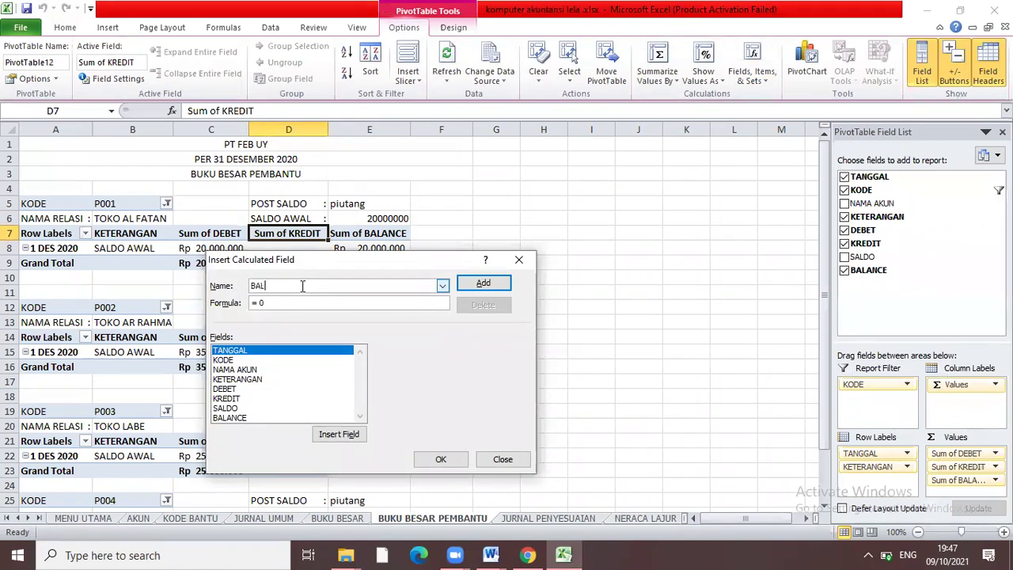
pyautogui.write('ANCE')
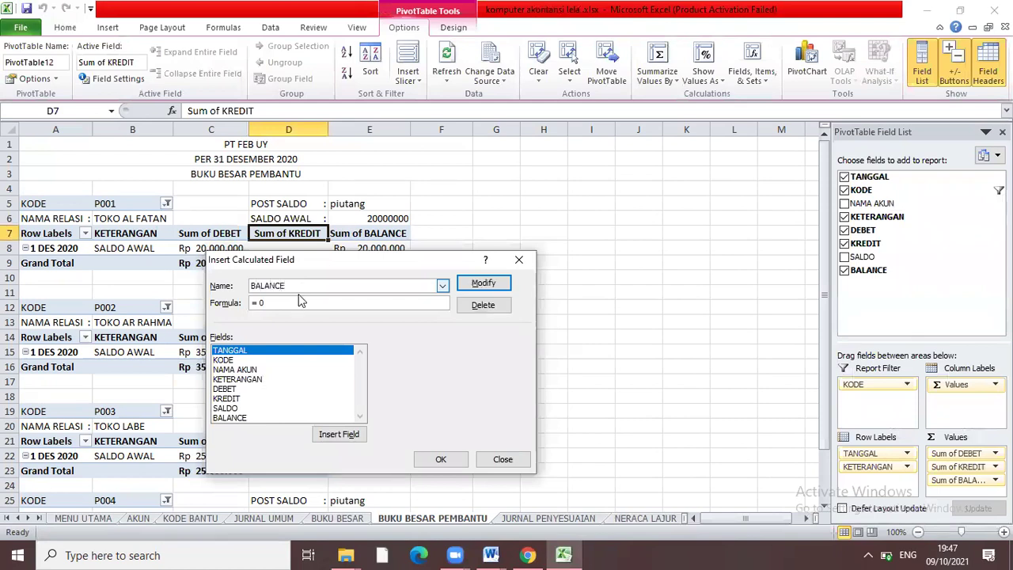
# Enter the formula DEBET - KREDIT for the BALANCE calculated field and close the dialog without applying it.
pyautogui.click(297, 302)
pyautogui.press('BackSpace')
pyautogui.click(234, 390)
pyautogui.click(339, 434)
pyautogui.write('-')
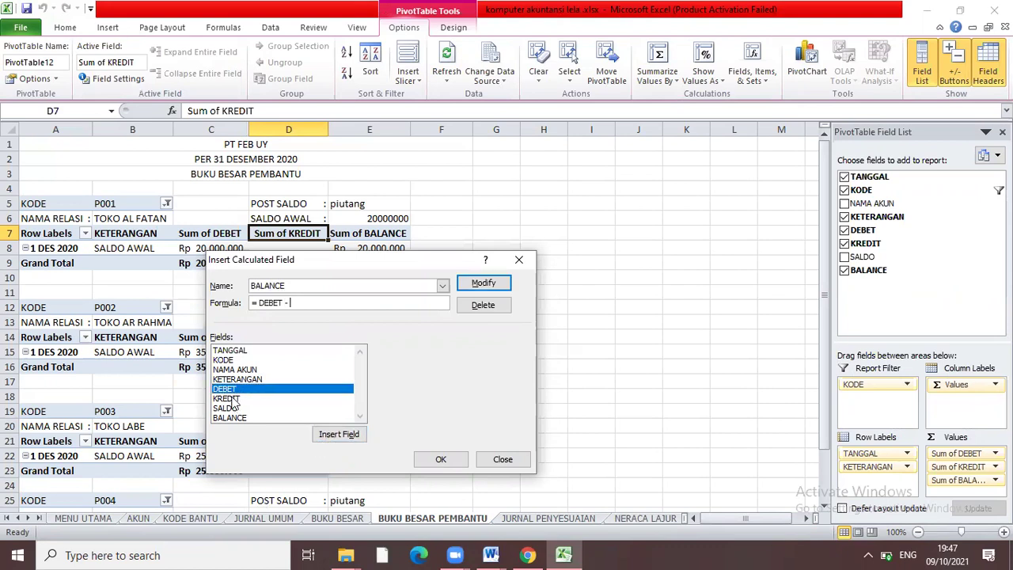
pyautogui.click(231, 400)
pyautogui.click(337, 435)
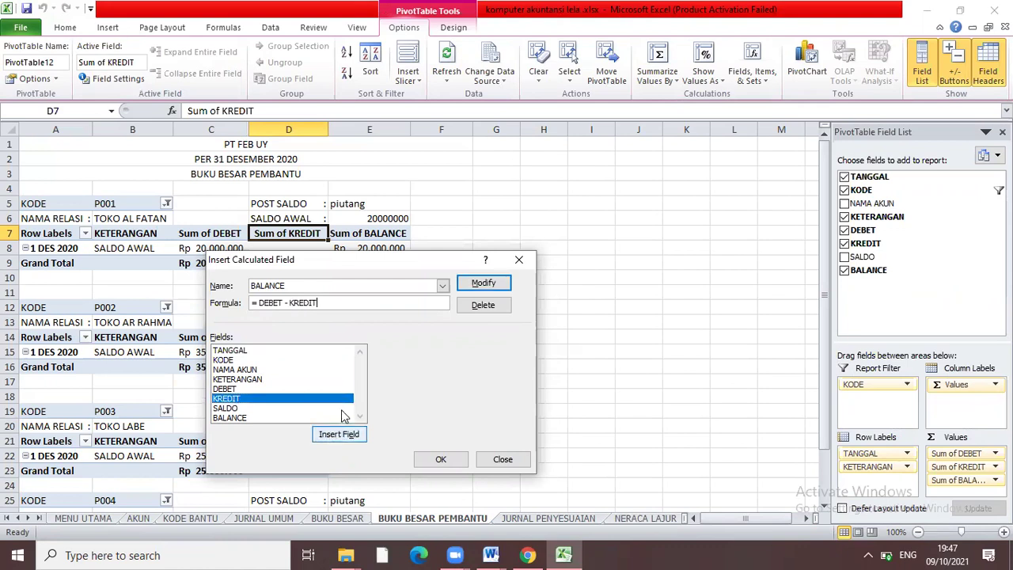
pyautogui.click(285, 302)
pyautogui.press('BackSpace')
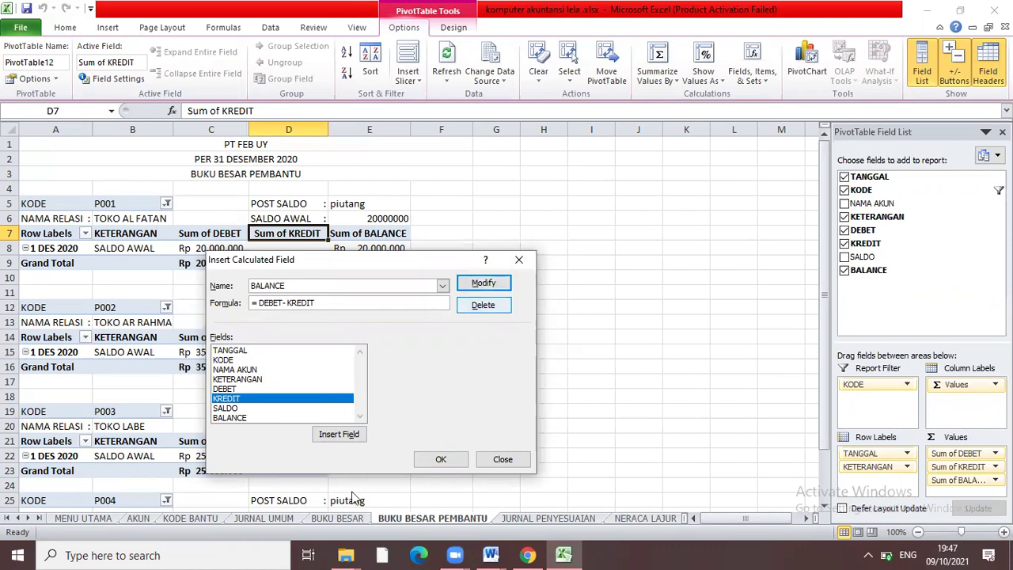
pyautogui.click(512, 259)
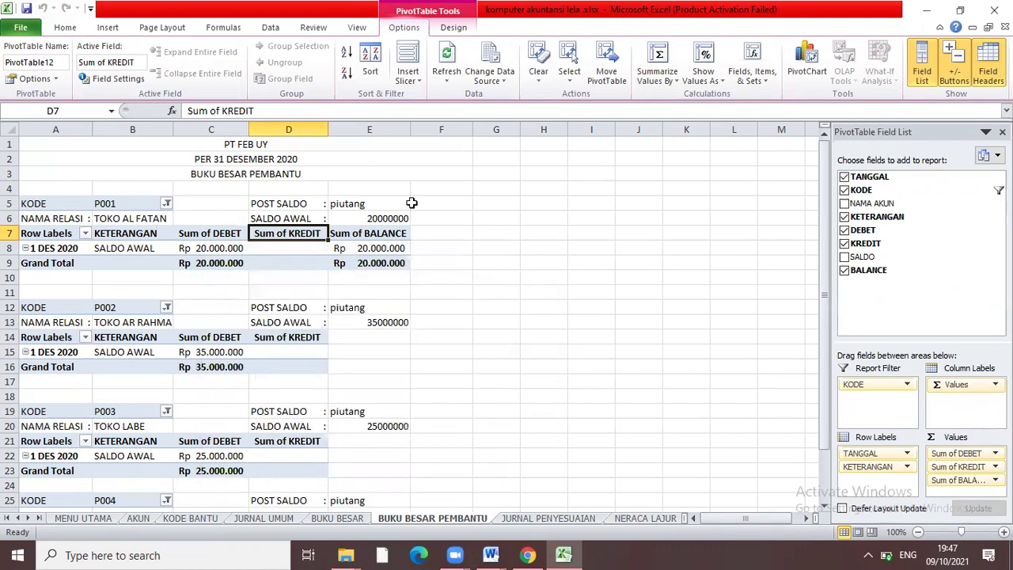
# Copy the P001 ledger block A5:E9 with its BALANCE column, paste it at G5, and widen columns G to K to fit.
pyautogui.click(45, 203)
pyautogui.moveTo(307, 253); pyautogui.dragTo(364, 266)
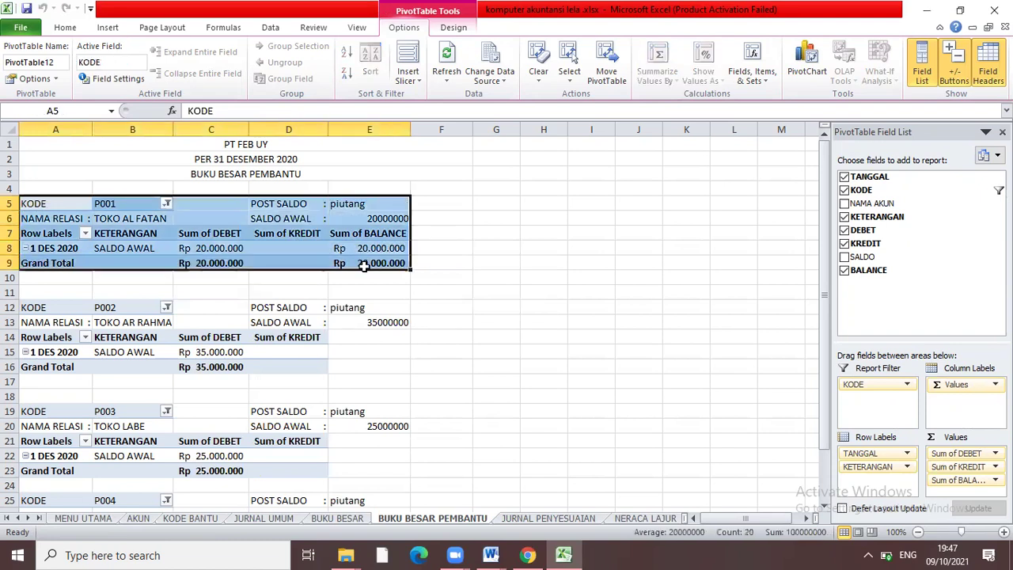
pyautogui.hotkey('ctrl', 'c')
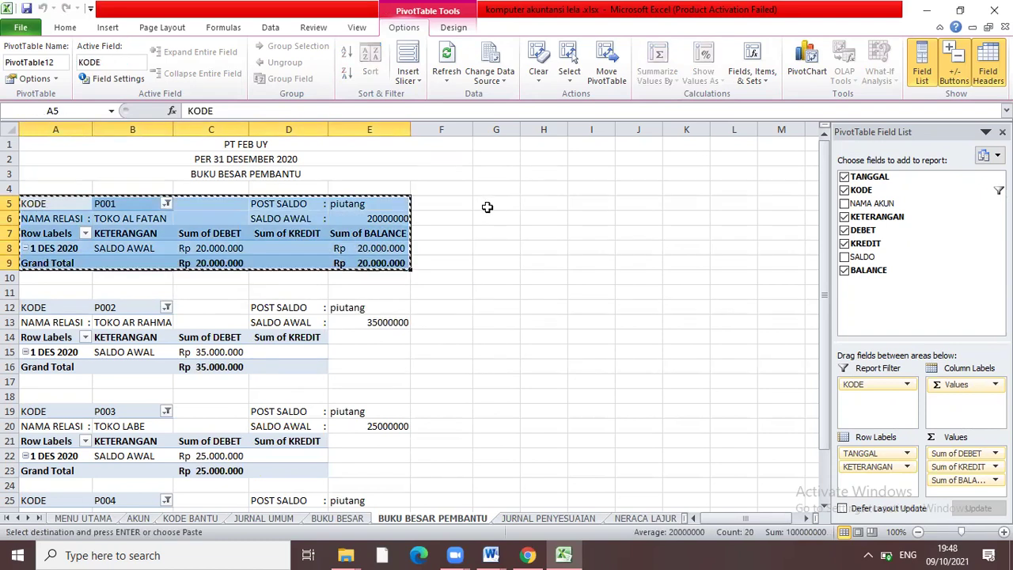
pyautogui.click(486, 206)
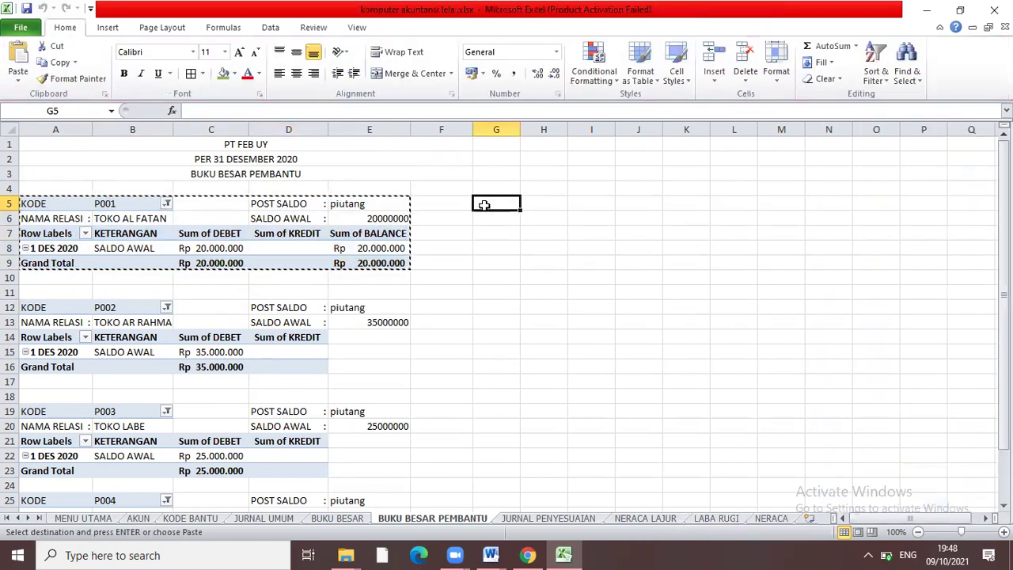
pyautogui.hotkey('ctrl', 'v')
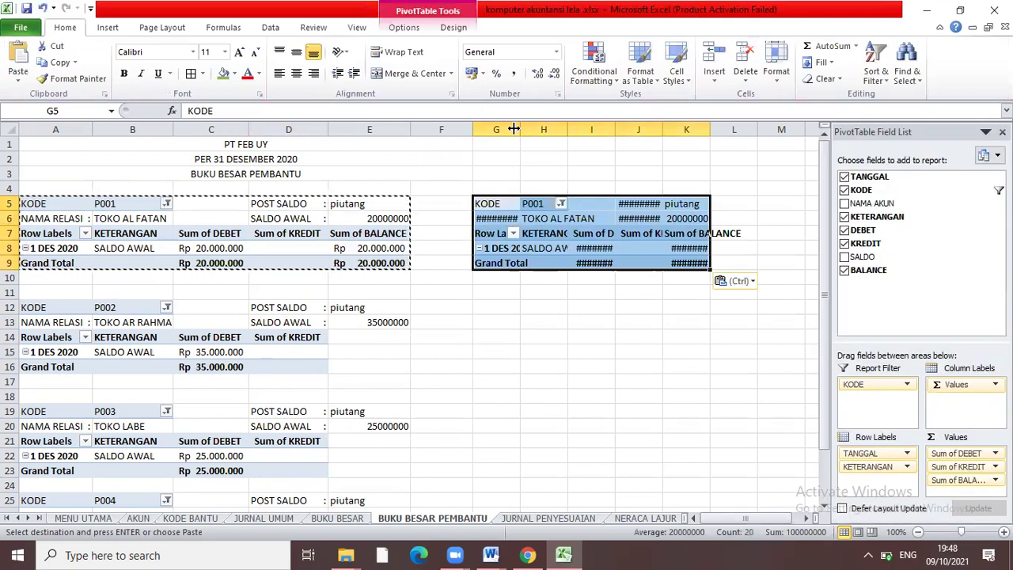
pyautogui.moveTo(569, 127); pyautogui.dragTo(804, 128)
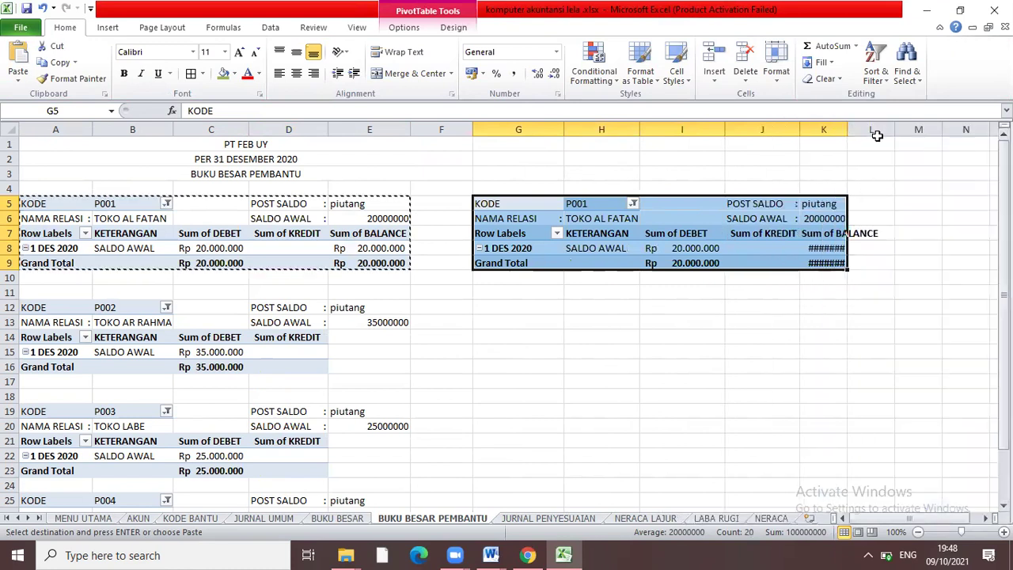
pyautogui.moveTo(877, 135); pyautogui.dragTo(880, 131)
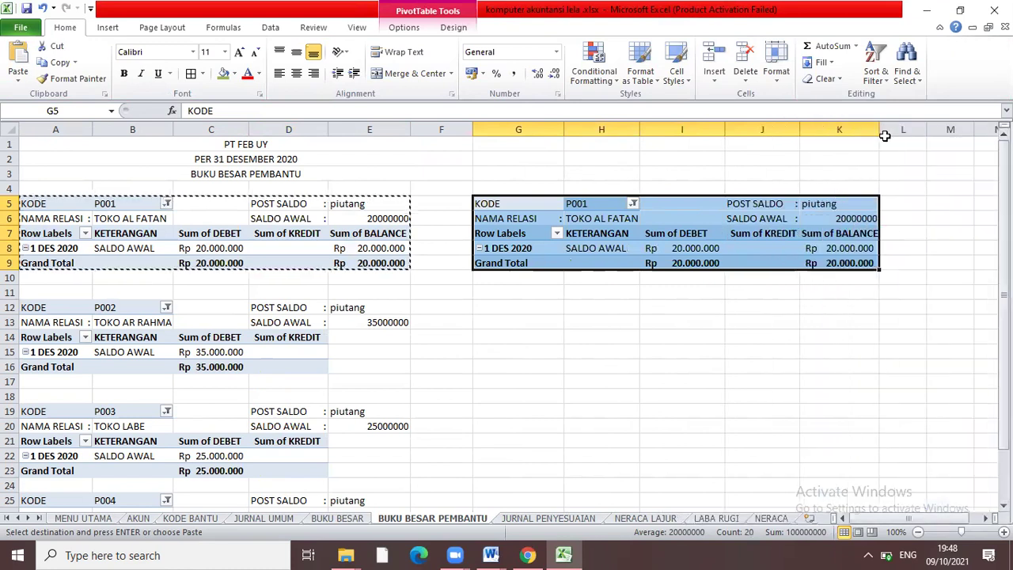
# Filter the KODE of the ledger block starting at G5 to P002.
pyautogui.click(633, 204)
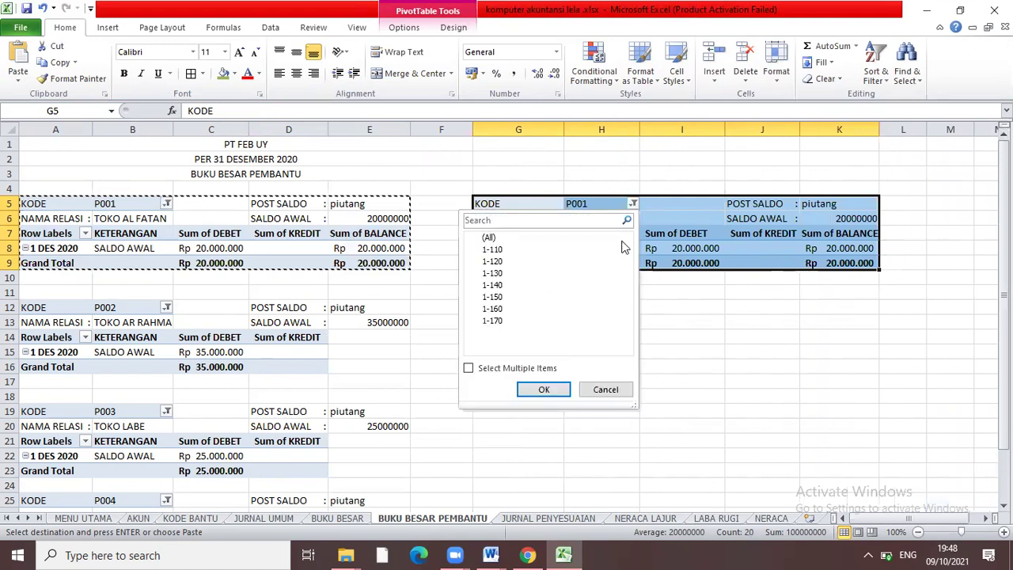
pyautogui.scroll(-10, 558, 332)
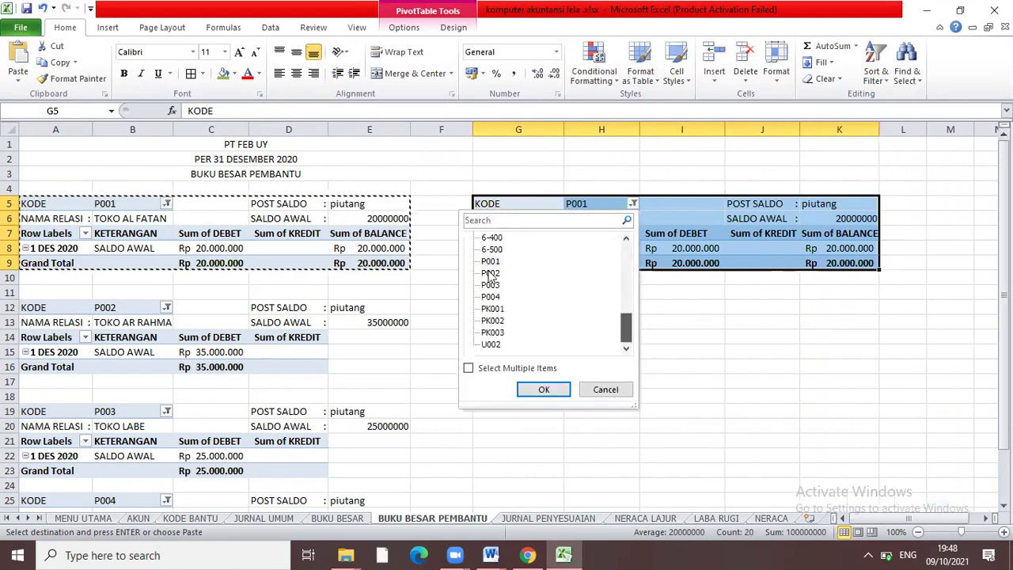
pyautogui.press('Down')
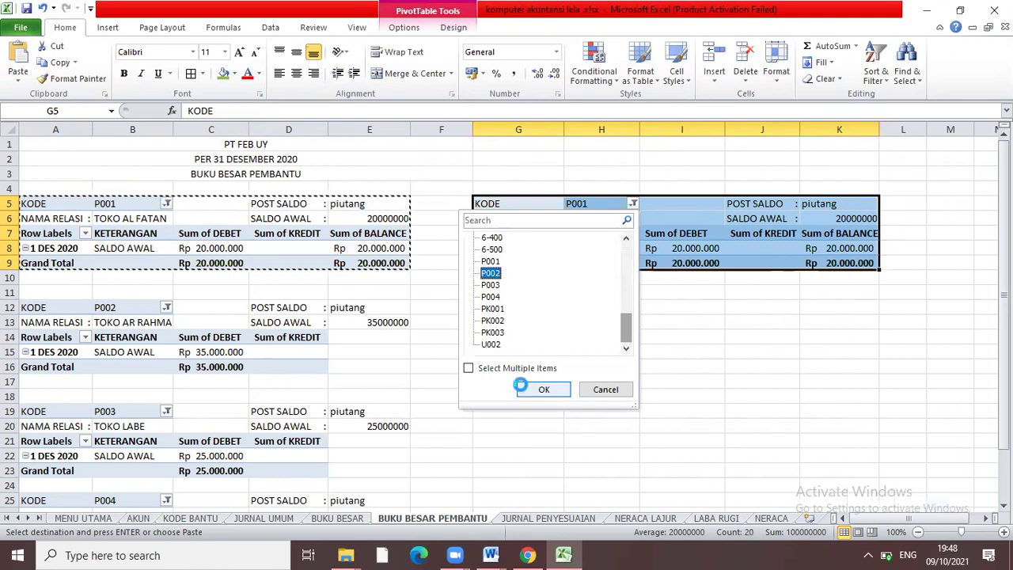
pyautogui.click(561, 308)
# Copy the P002 ledger block G5:K9 and paste it at G12.
pyautogui.moveTo(502, 204); pyautogui.dragTo(813, 261)
pyautogui.hotkey('ctrl', 'c')
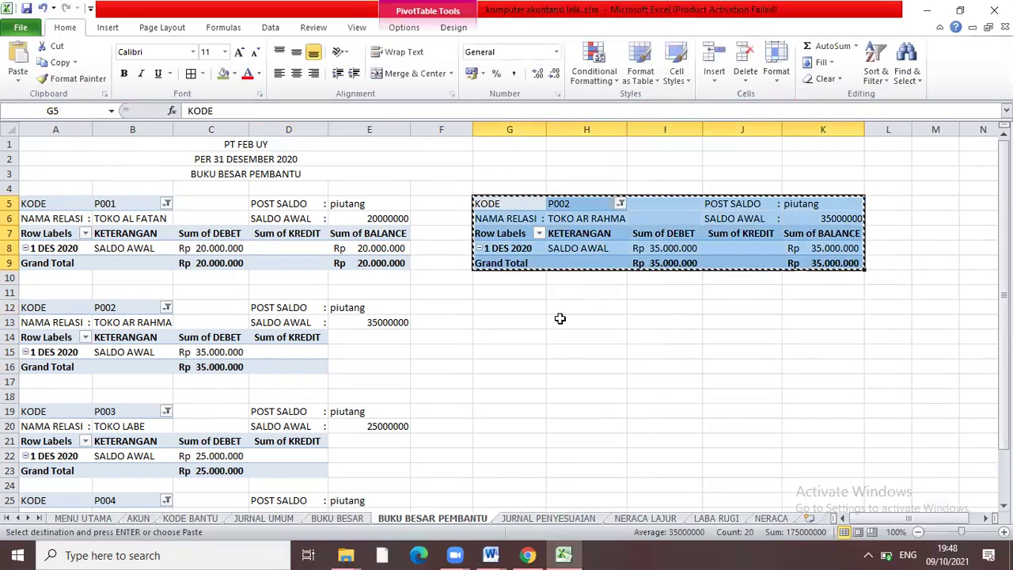
pyautogui.click(521, 306)
pyautogui.hotkey('ctrl', 'v')
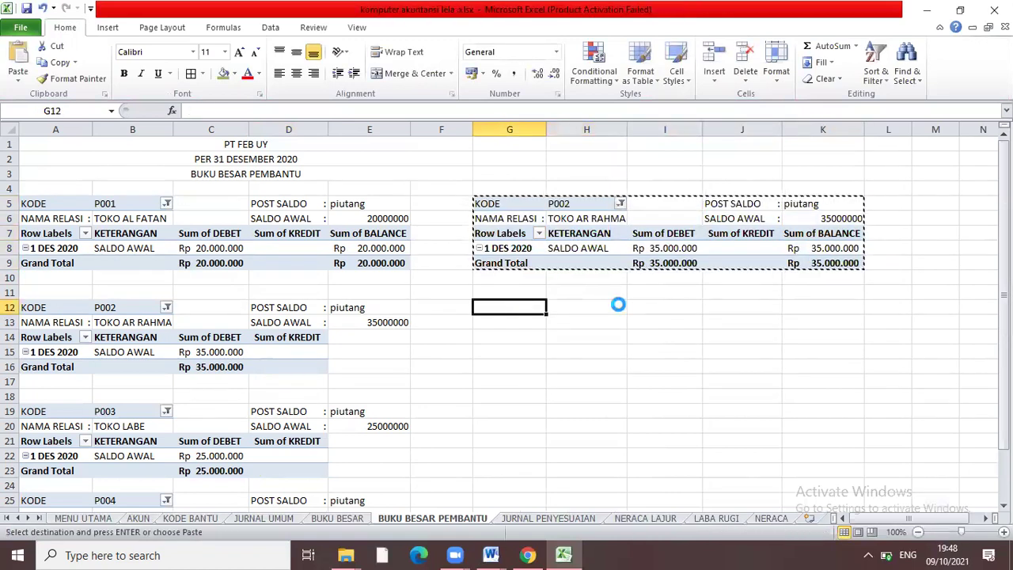
# Filter the KODE of the ledger block starting at G12 to P003.
pyautogui.click(620, 307)
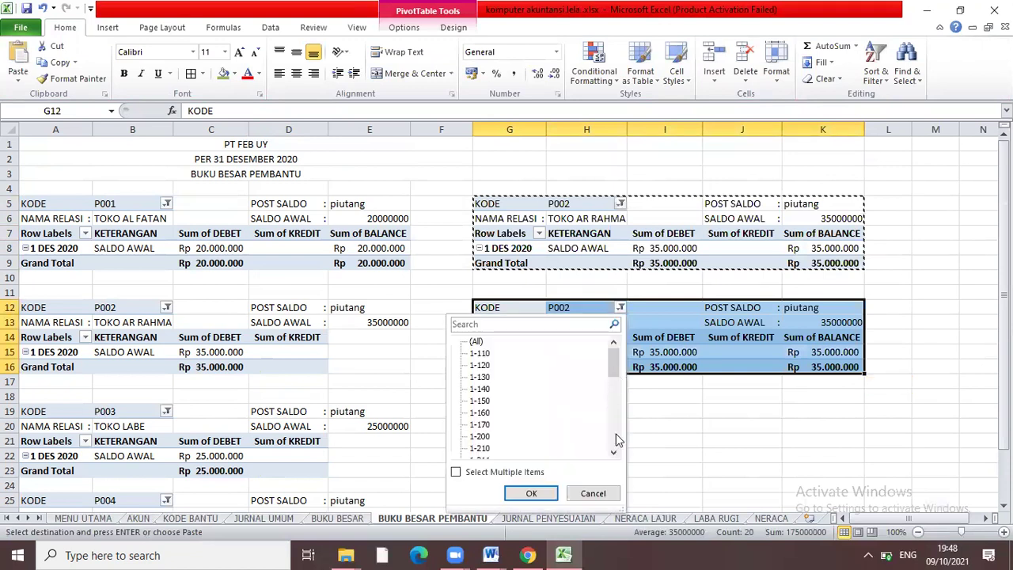
pyautogui.scroll(-5, 616, 434)
pyautogui.scroll(-2, 475, 393)
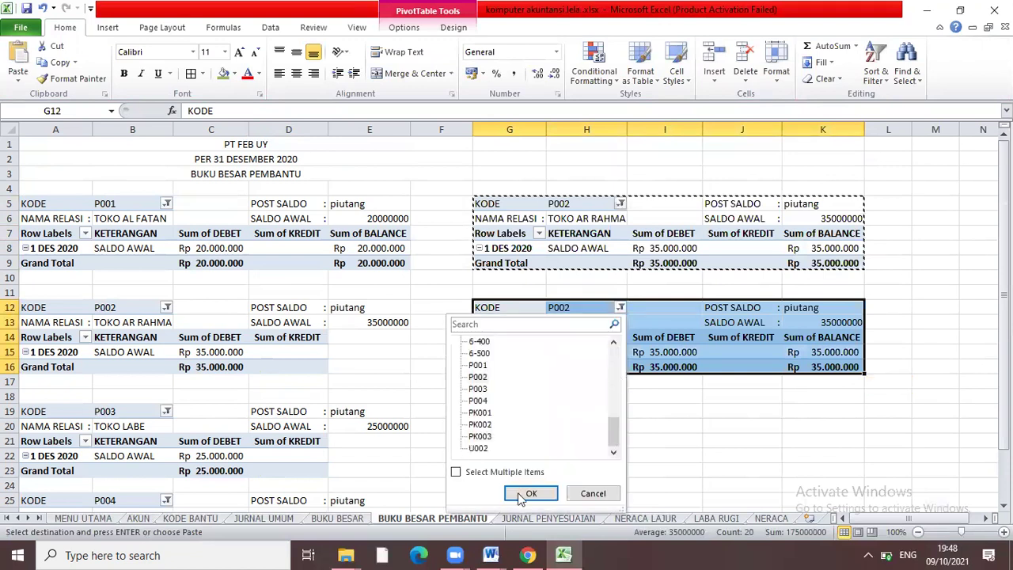
pyautogui.doubleClick(478, 388)
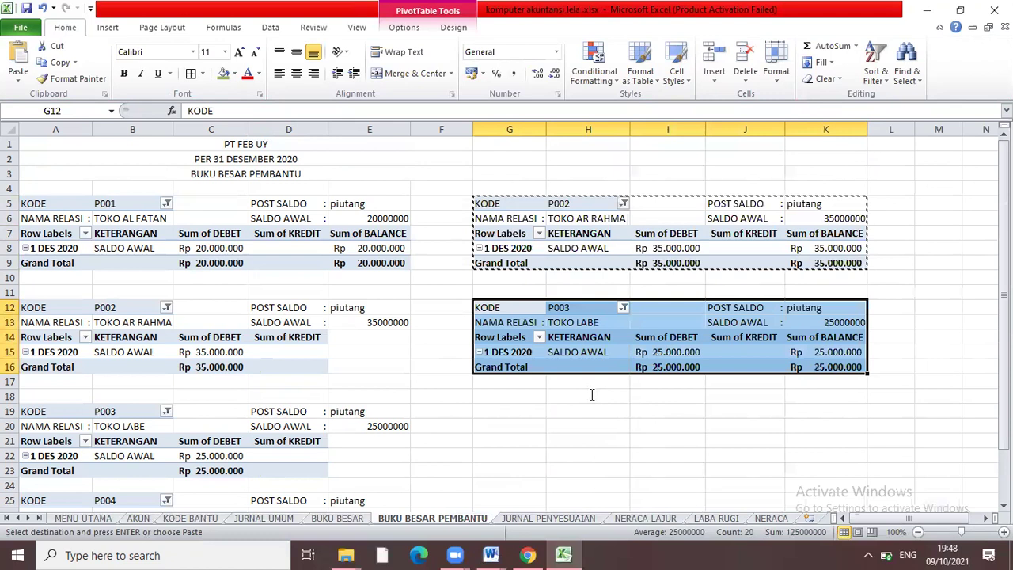
pyautogui.click(591, 395)
# Copy the P003 ledger block G12:K16 and paste it at G19.
pyautogui.moveTo(479, 309); pyautogui.dragTo(847, 372)
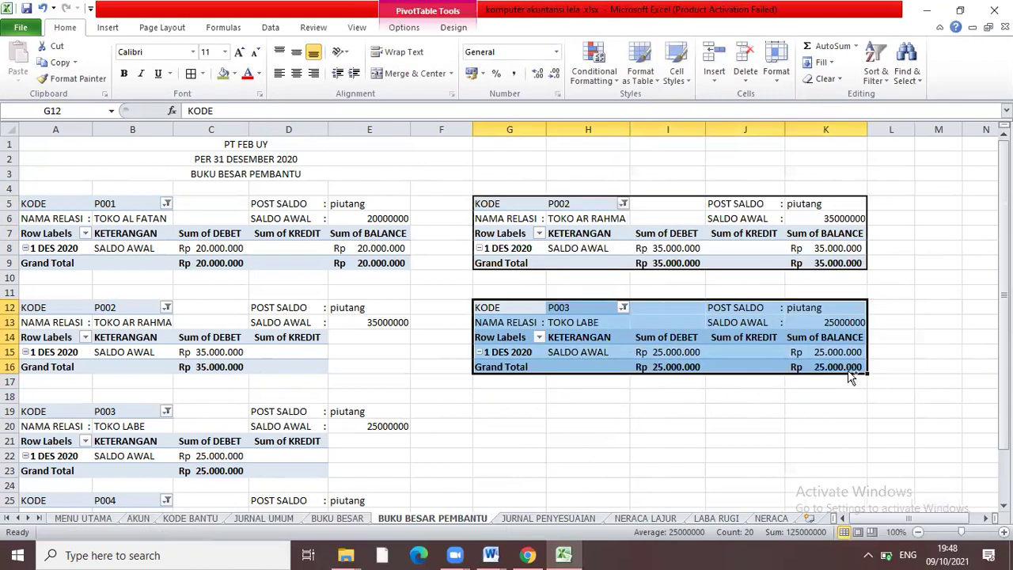
pyautogui.hotkey('ctrl', 'c')
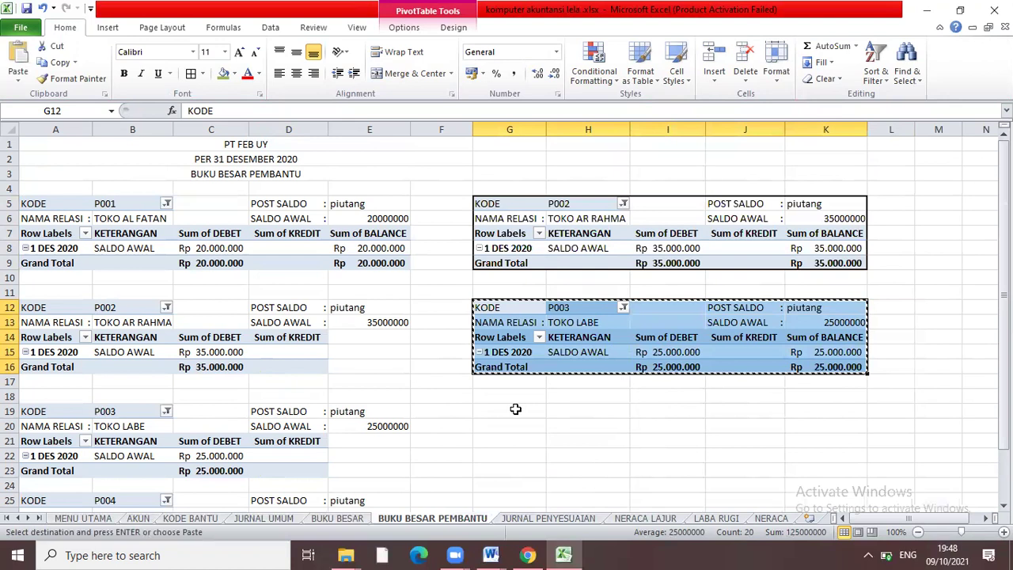
pyautogui.click(515, 408)
pyautogui.hotkey('ctrl', 'v')
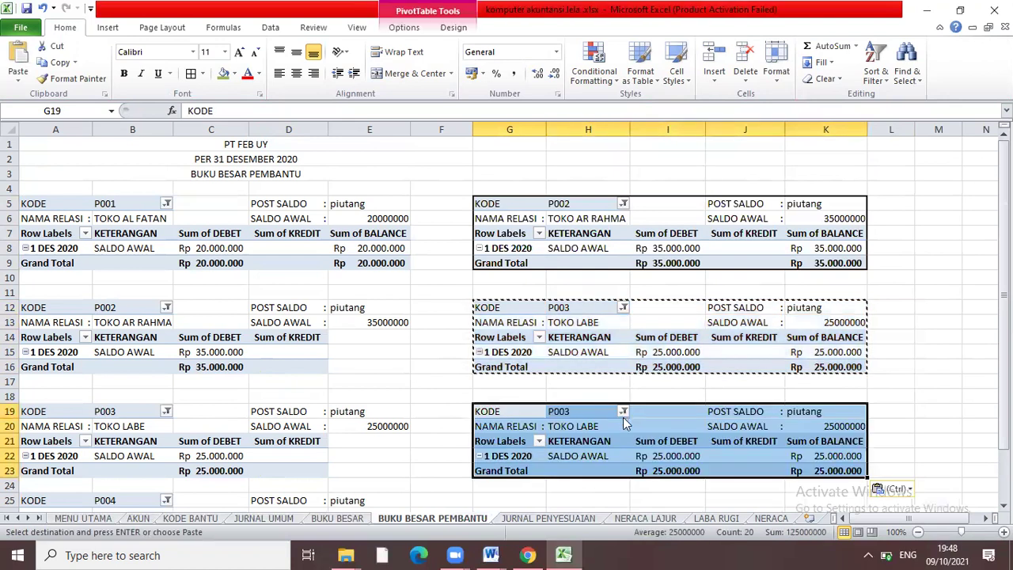
# Filter the KODE of the ledger block starting at G19 to P004.
pyautogui.click(622, 412)
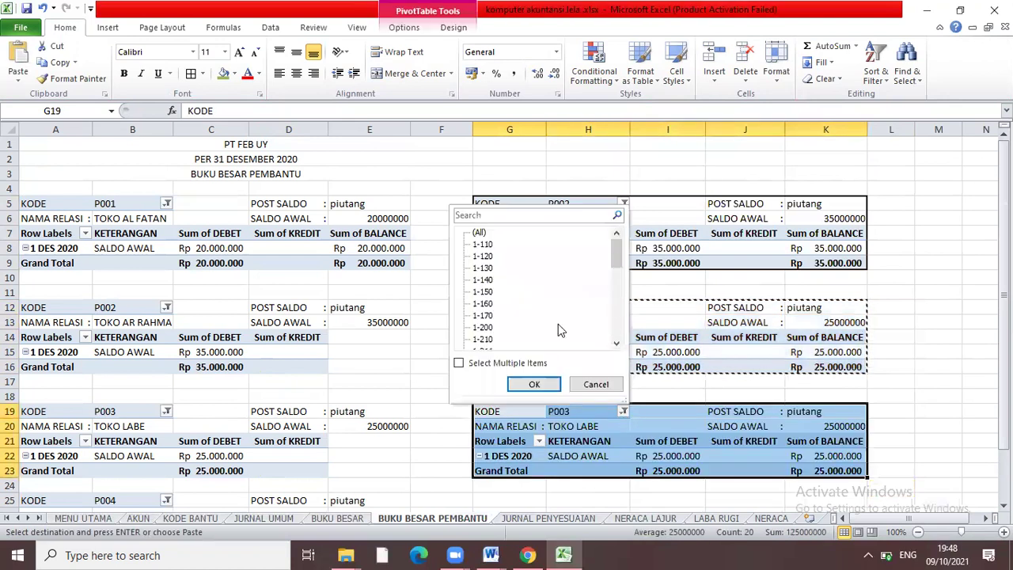
pyautogui.scroll(-8, 560, 328)
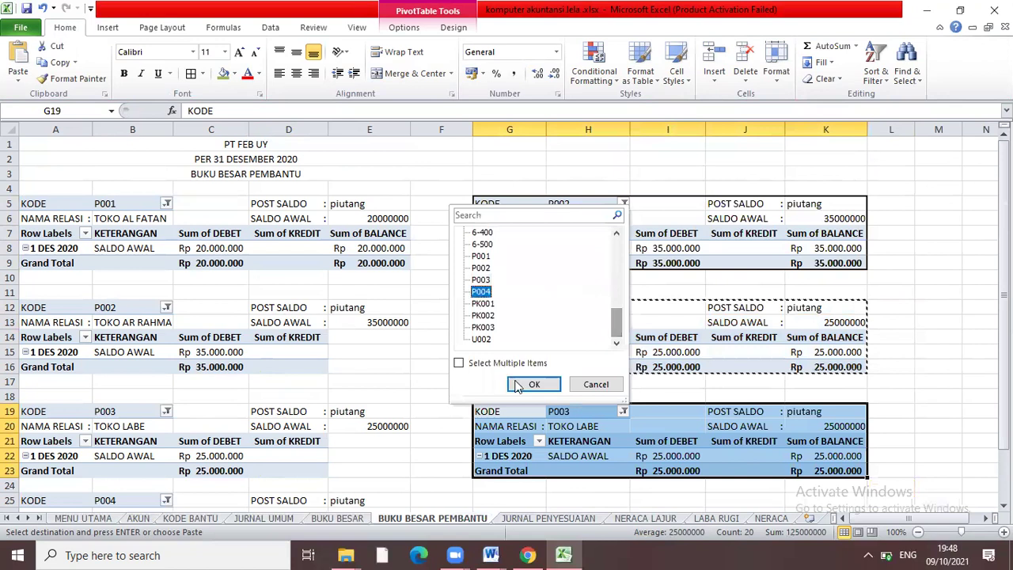
pyautogui.press('Return')
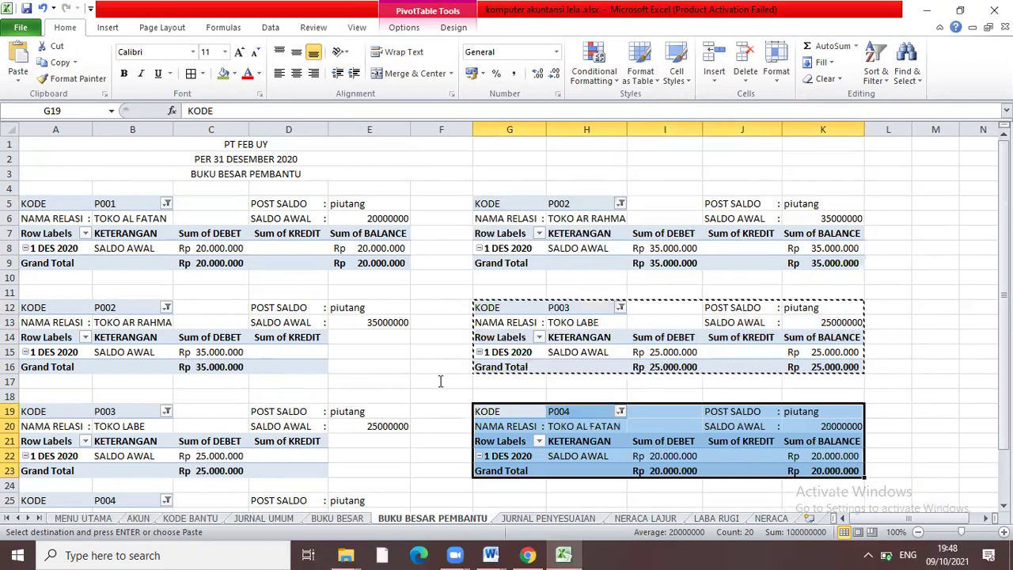
pyautogui.doubleClick(441, 381)
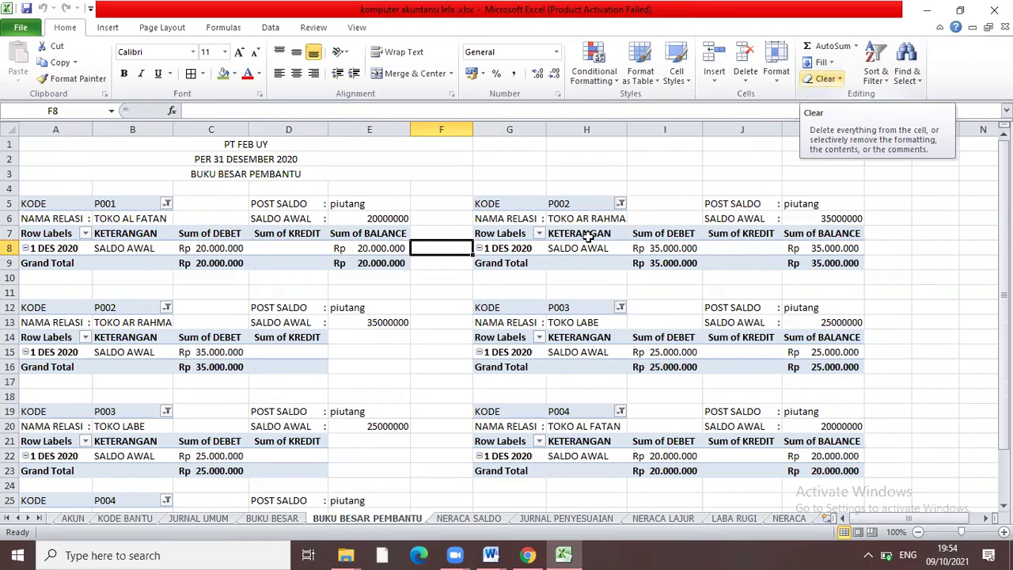
pyautogui.click(273, 518)
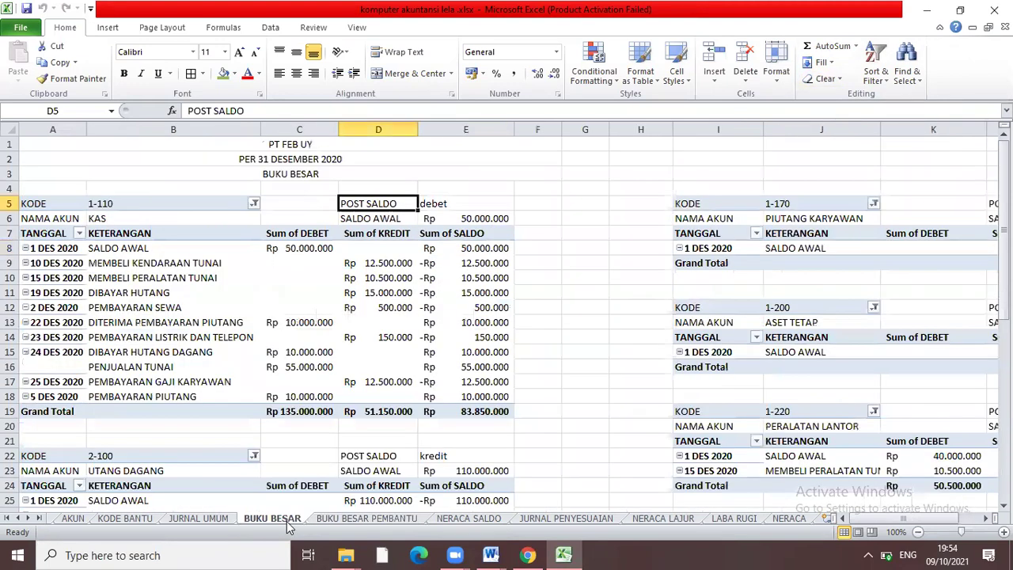
pyautogui.click(391, 519)
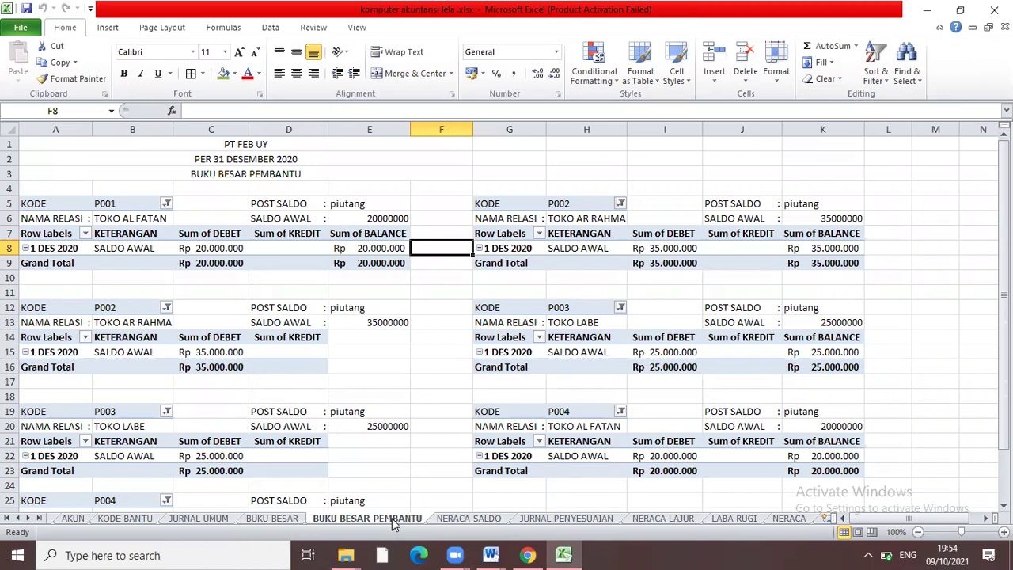
pyautogui.click(453, 520)
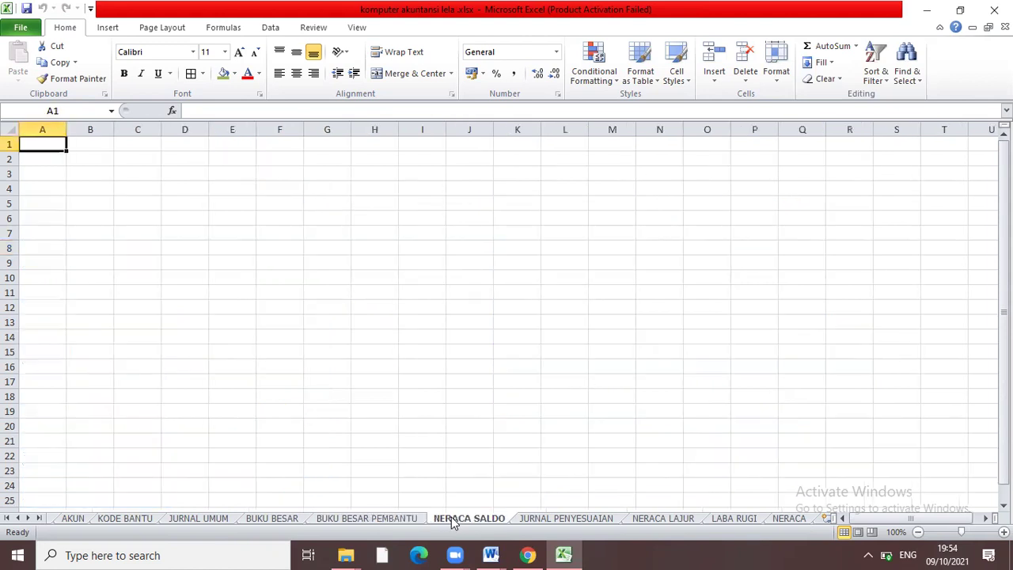
pyautogui.click(394, 516)
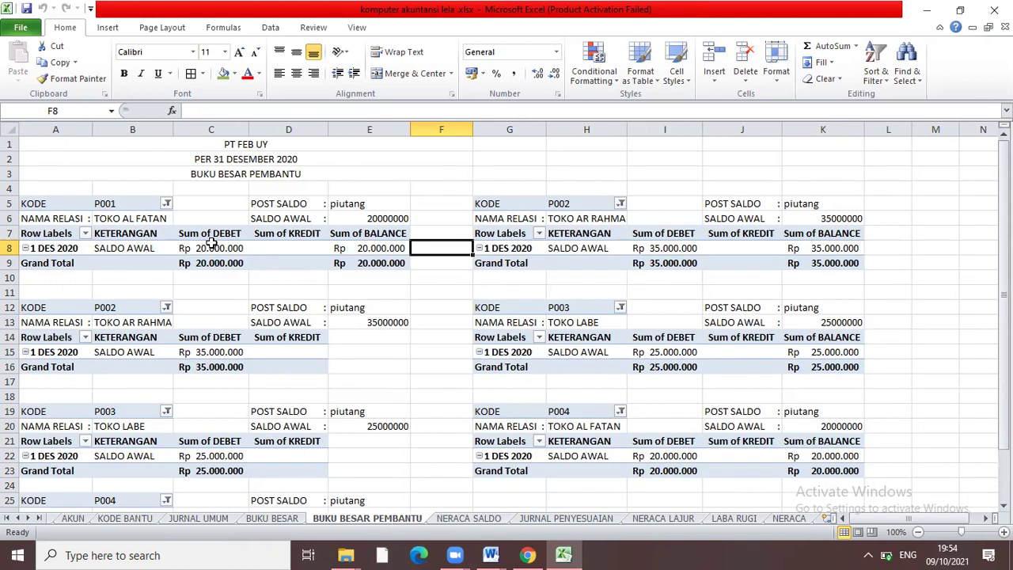
# Copy the three-line heading A1:F3 of BUKU BESAR PEMBANTU and paste it at A1 of the NERACA SALDO sheet.
pyautogui.moveTo(217, 144); pyautogui.dragTo(287, 171)
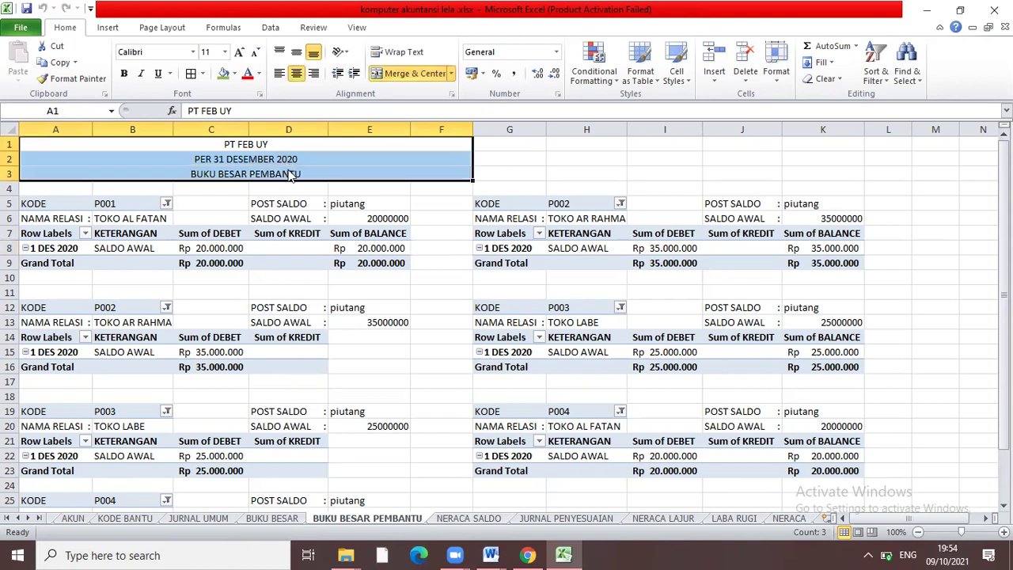
pyautogui.hotkey('ctrl', 'c')
pyautogui.click(461, 520)
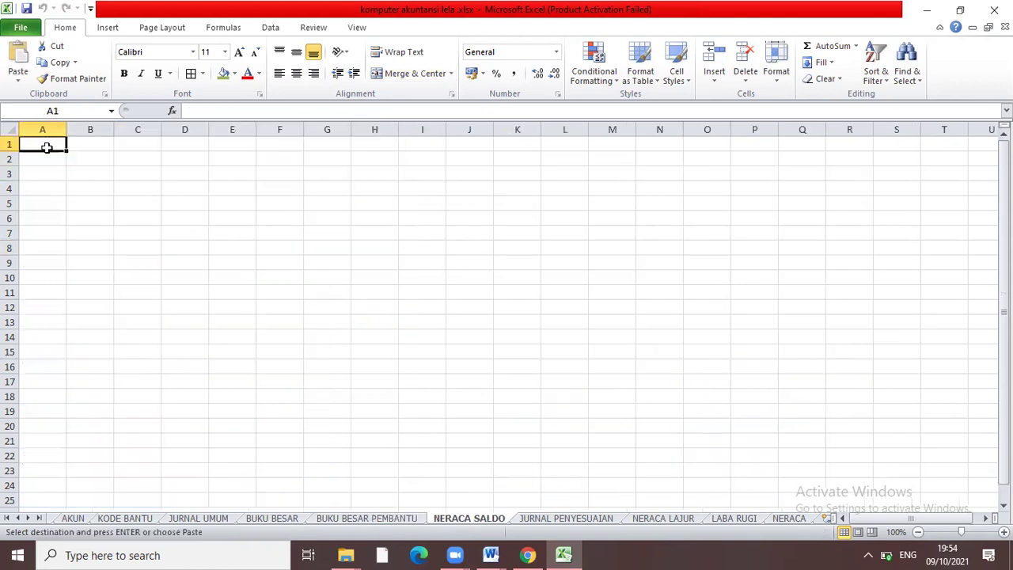
pyautogui.hotkey('ctrl', 'v')
# Change the third heading line in A3 of the NERACA SALDO sheet to NERACA SALDO.
pyautogui.click(173, 173)
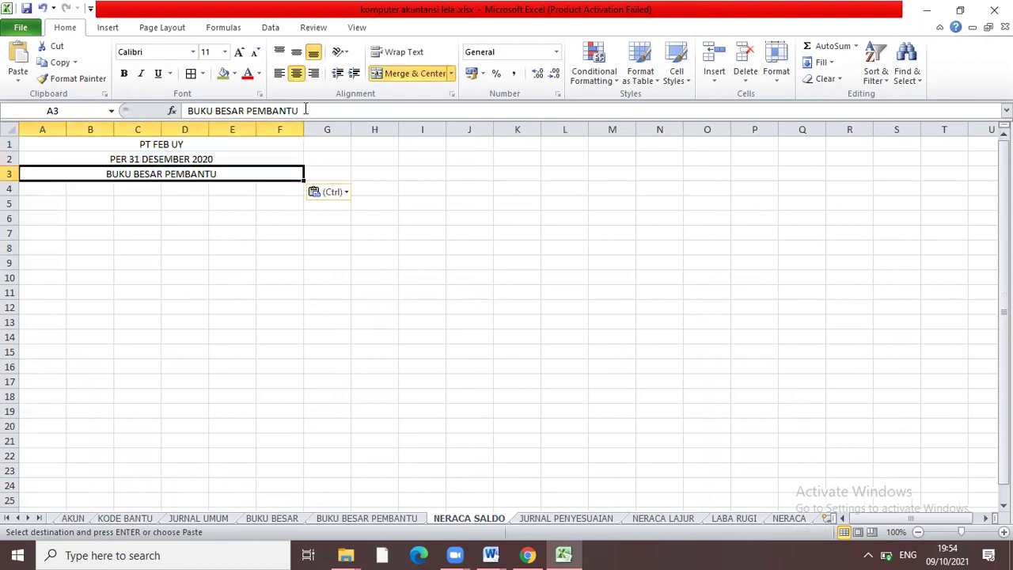
pyautogui.write('B')
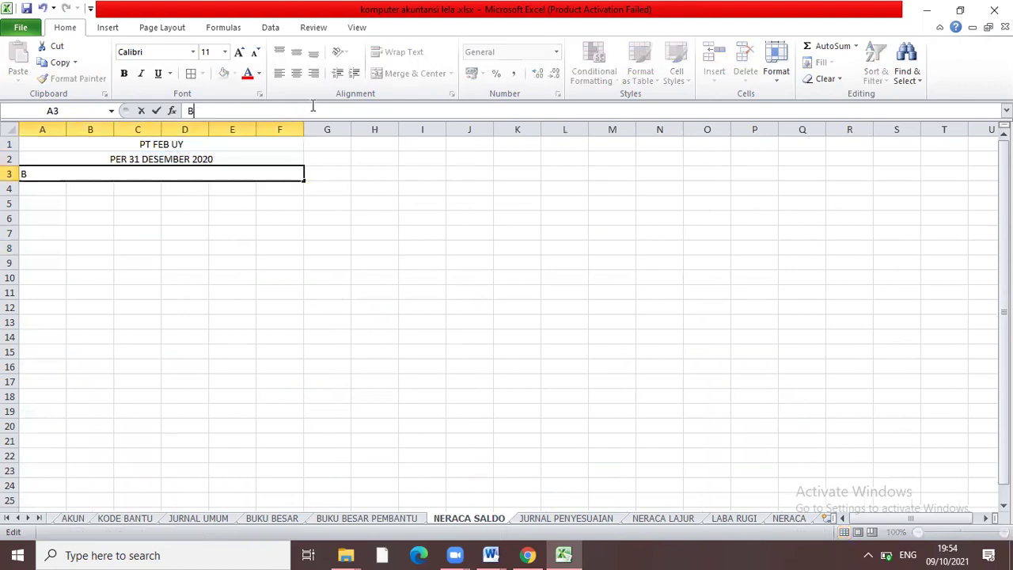
pyautogui.write('ERACA ')
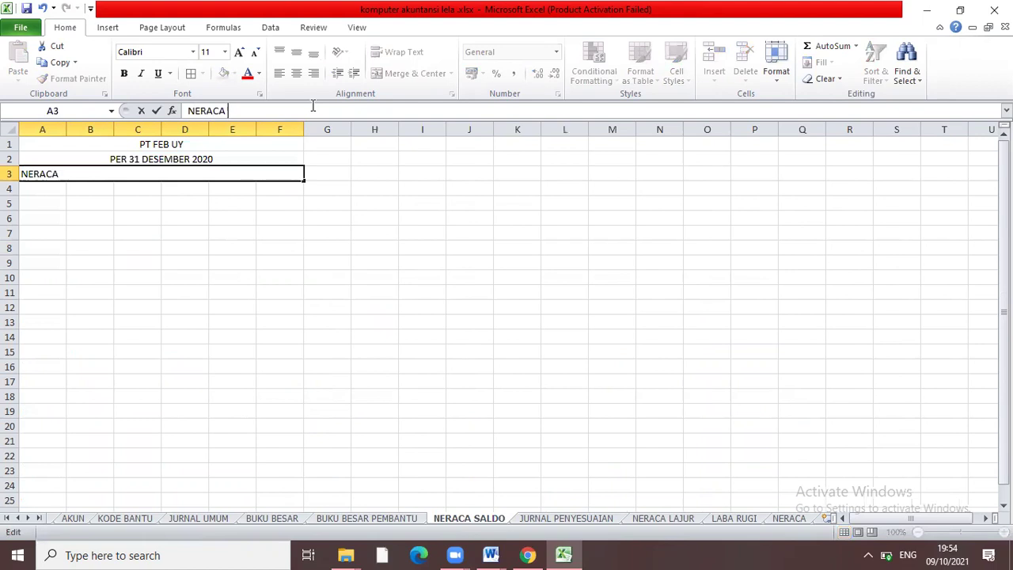
pyautogui.write('SALDO')
pyautogui.press('Return')
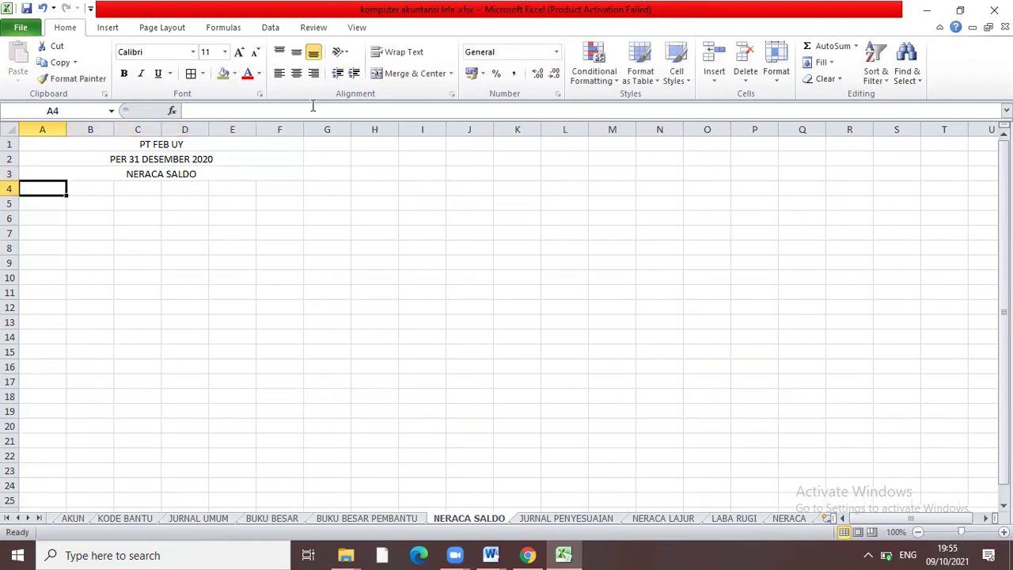
# Switch to the PDF slides in Chrome and view slide 8, after the Neraca Saldo Sebelum Penyesuaian slide.
pyautogui.hotkey('alt', 'Tab')
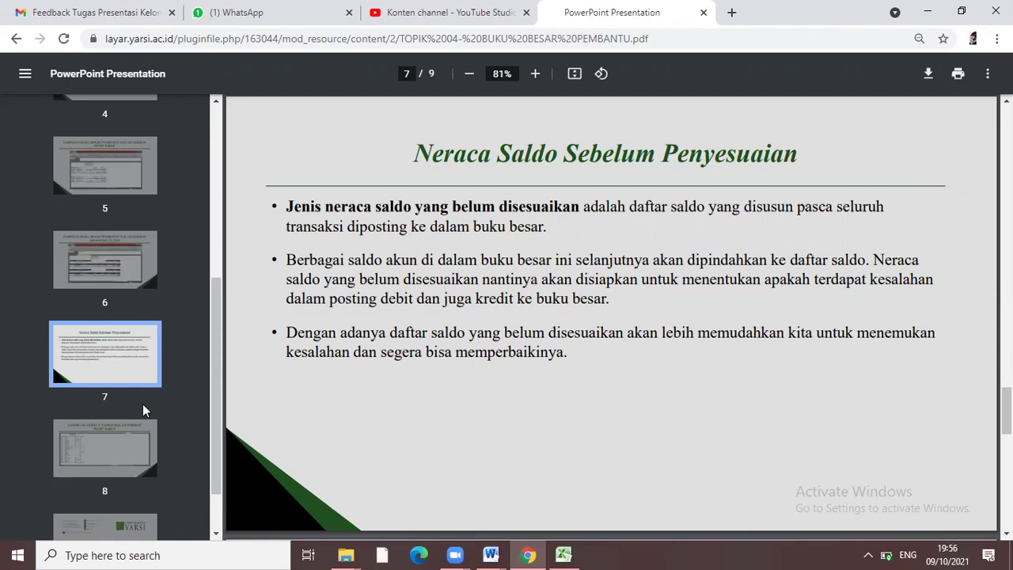
pyautogui.click(116, 427)
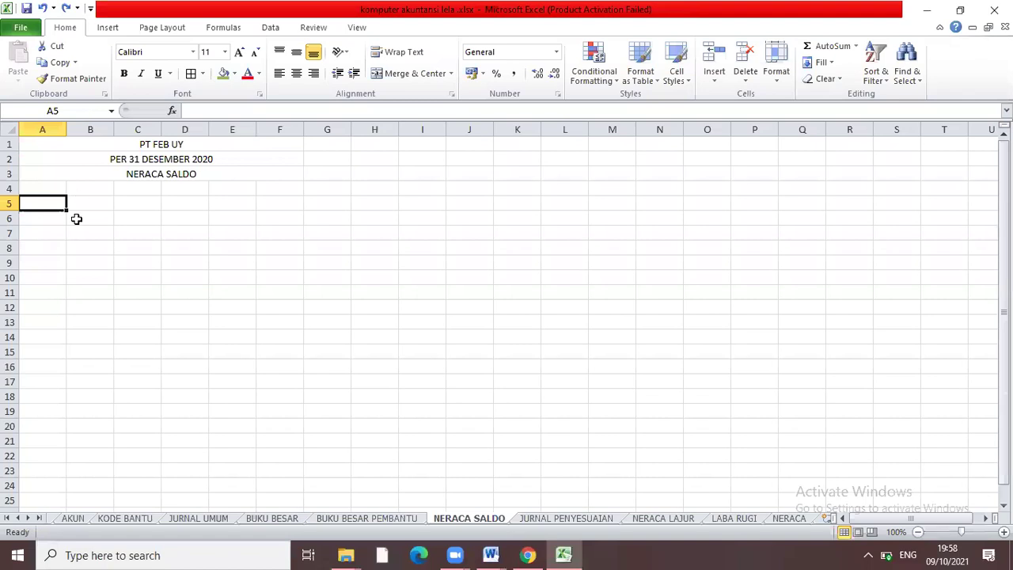
# Insert a PivotTable at A5 of NERACA SALDO using 'JURNAL UMUM'!$A$6:$F$62 as its source range.
pyautogui.click(106, 27)
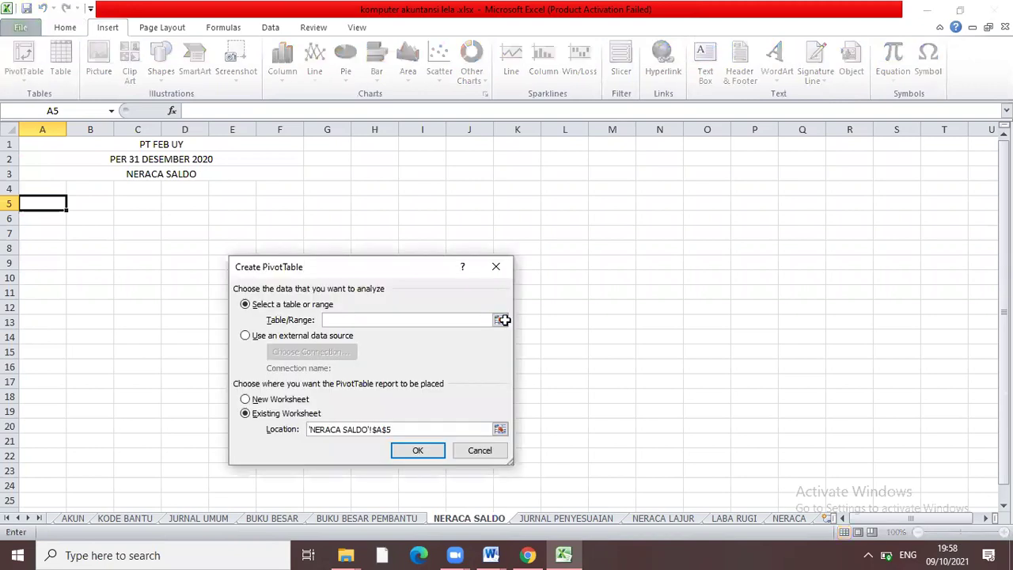
pyautogui.click(501, 320)
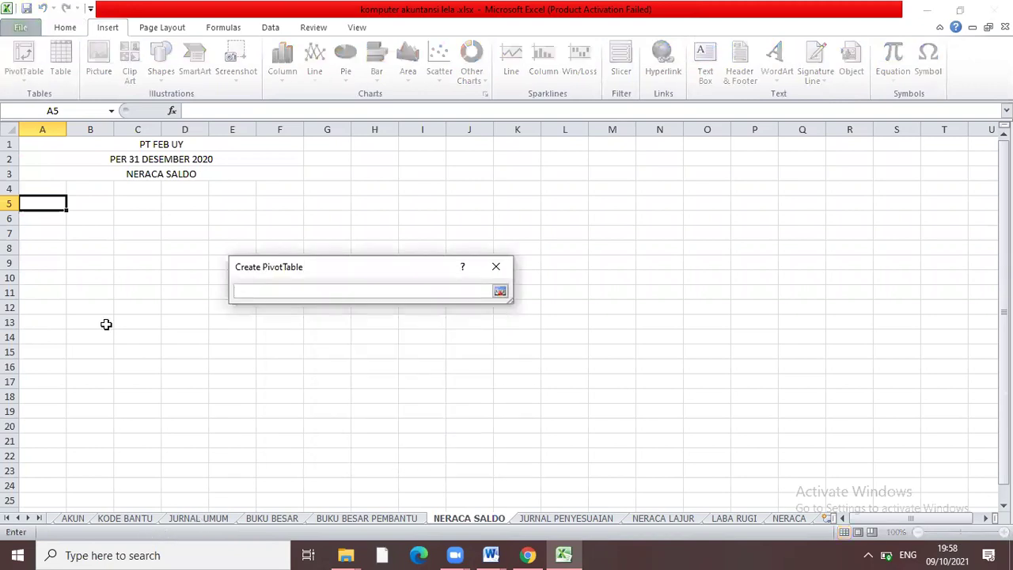
pyautogui.moveTo(53, 218); pyautogui.dragTo(676, 473)
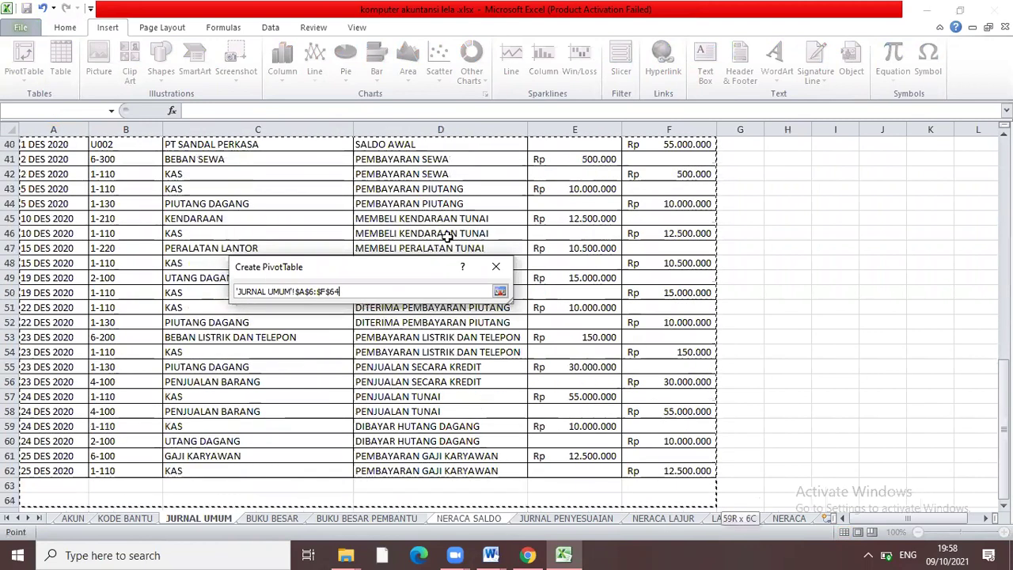
pyautogui.click(501, 291)
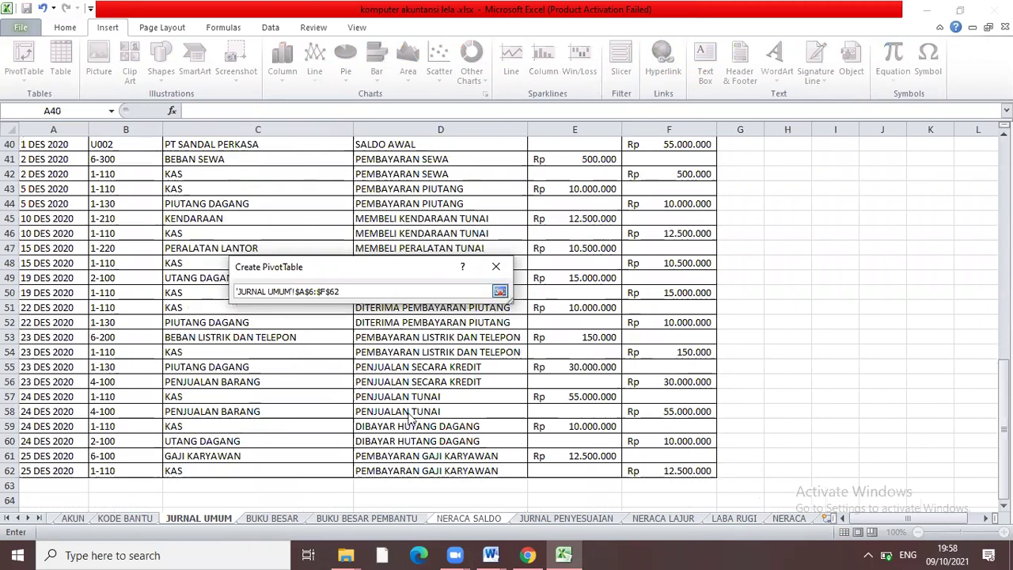
pyautogui.click(401, 452)
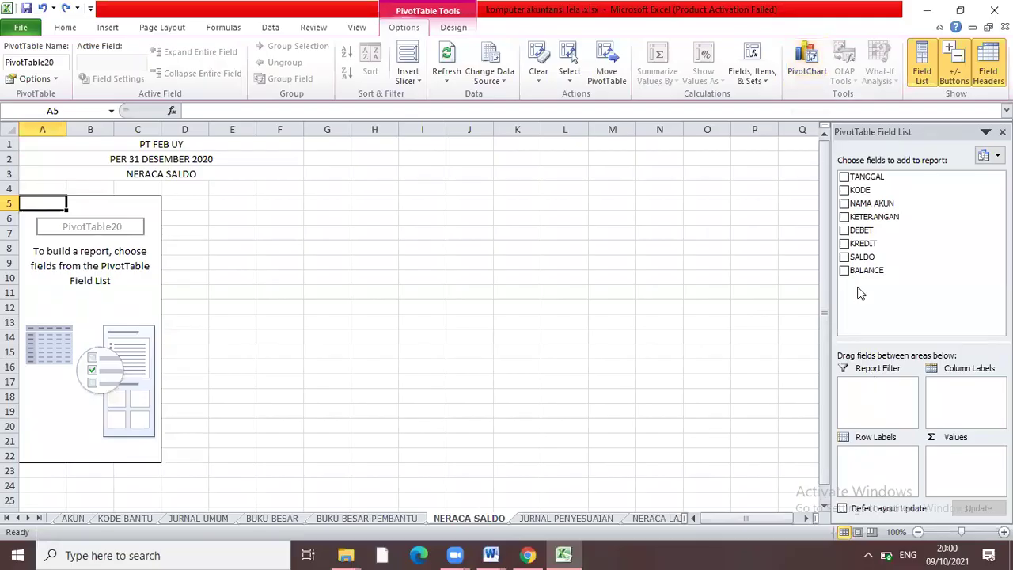
# Add KODE and NAMA AKUN as row labels and SALDO as a summed value to the PivotTable.
pyautogui.moveTo(854, 190); pyautogui.dragTo(869, 453)
pyautogui.moveTo(867, 203); pyautogui.dragTo(877, 469)
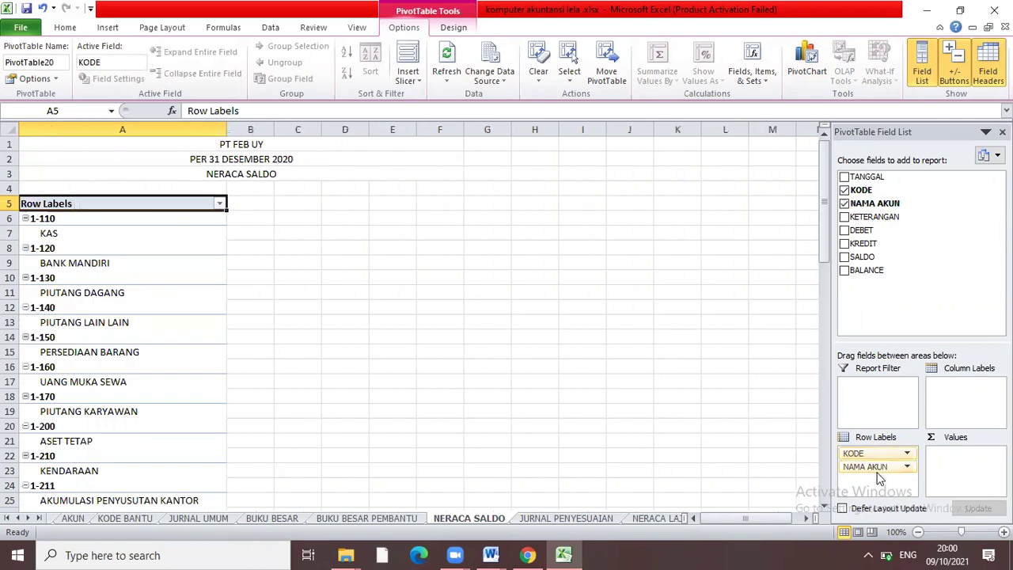
pyautogui.moveTo(886, 260); pyautogui.dragTo(952, 459)
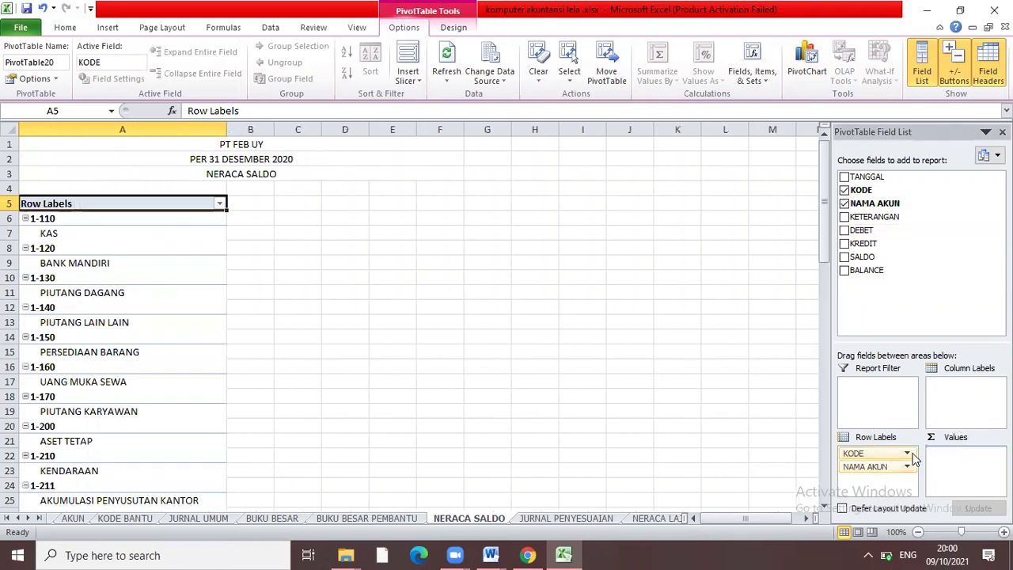
# Set the KODE field's subtotals to None and show its item labels in tabular form.
pyautogui.click(908, 454)
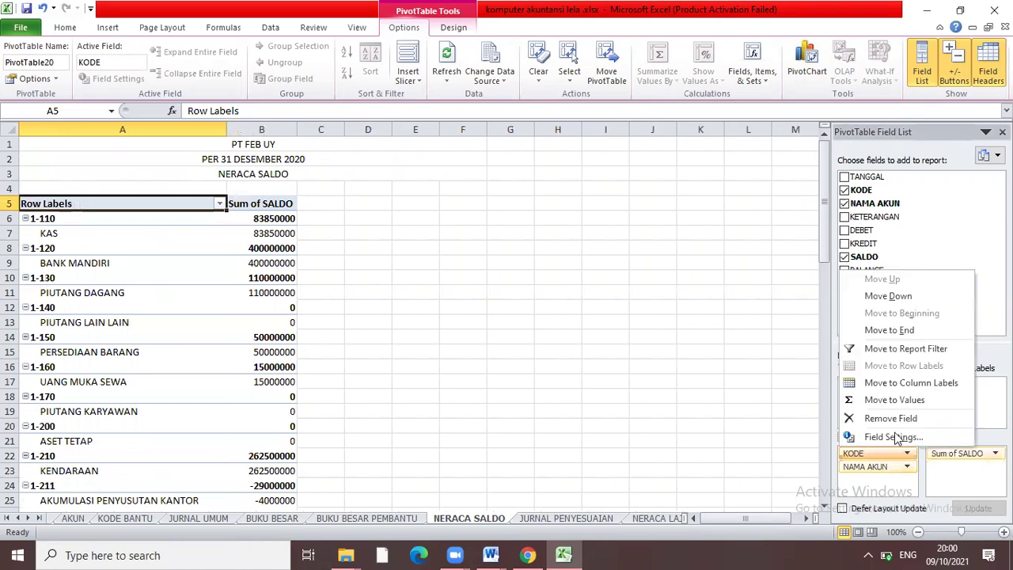
pyautogui.click(894, 437)
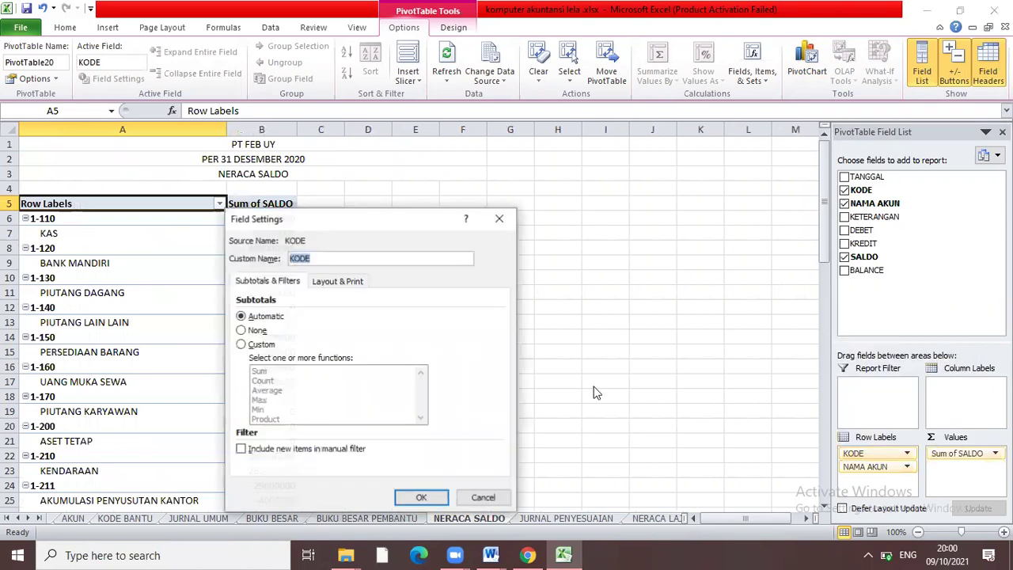
pyautogui.click(242, 330)
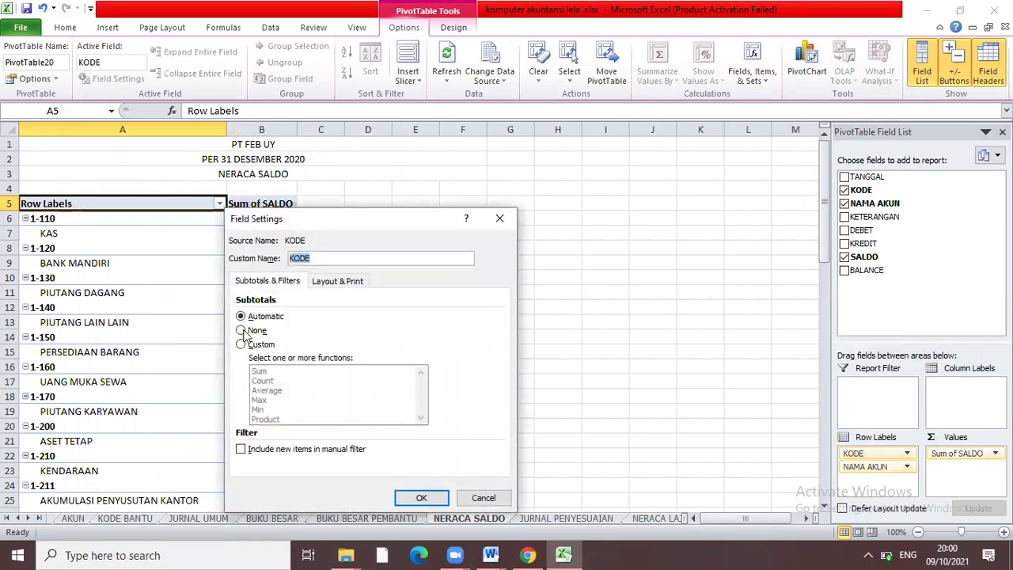
pyautogui.click(353, 282)
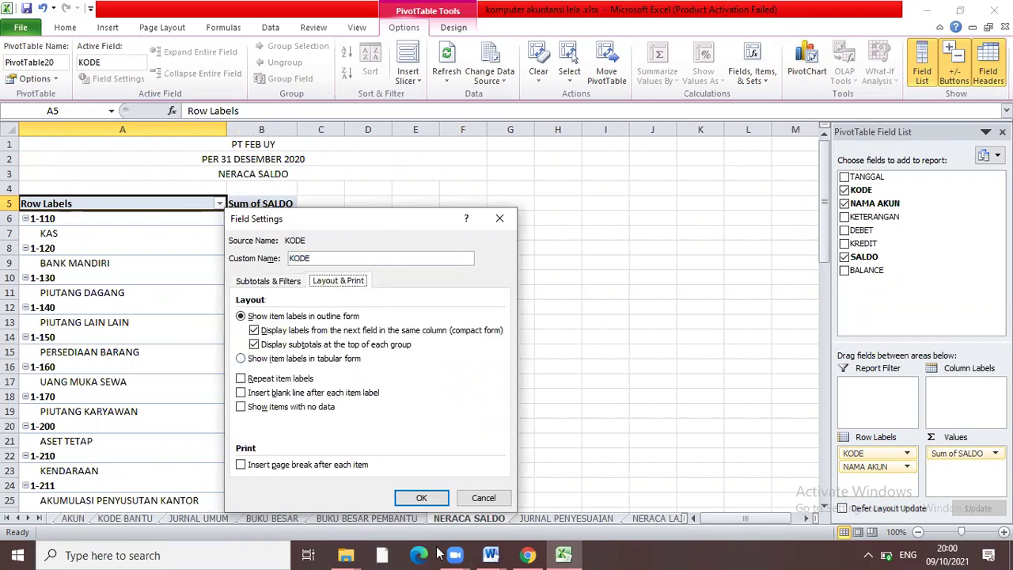
pyautogui.hotkey('alt', 't')
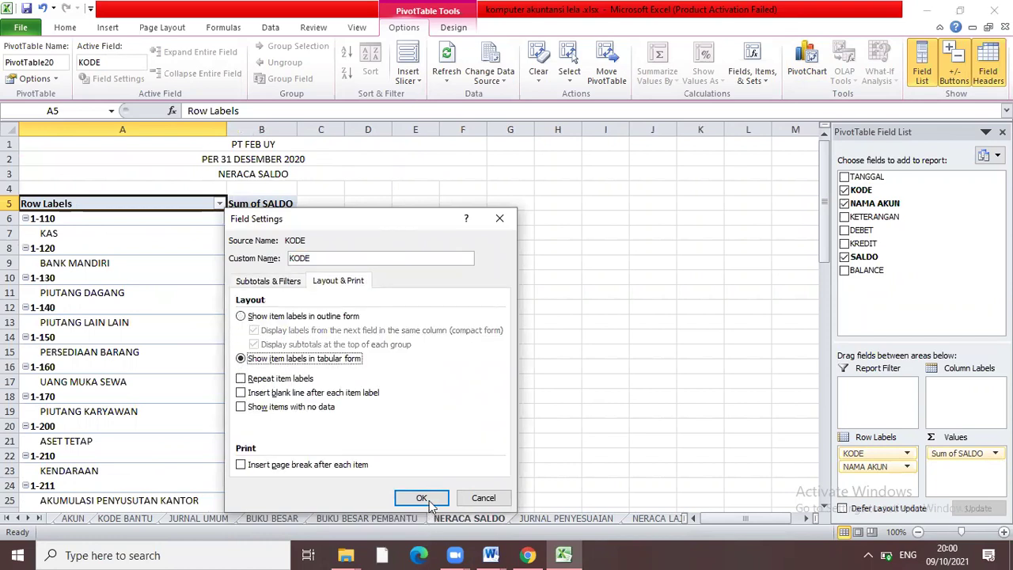
pyautogui.click(425, 499)
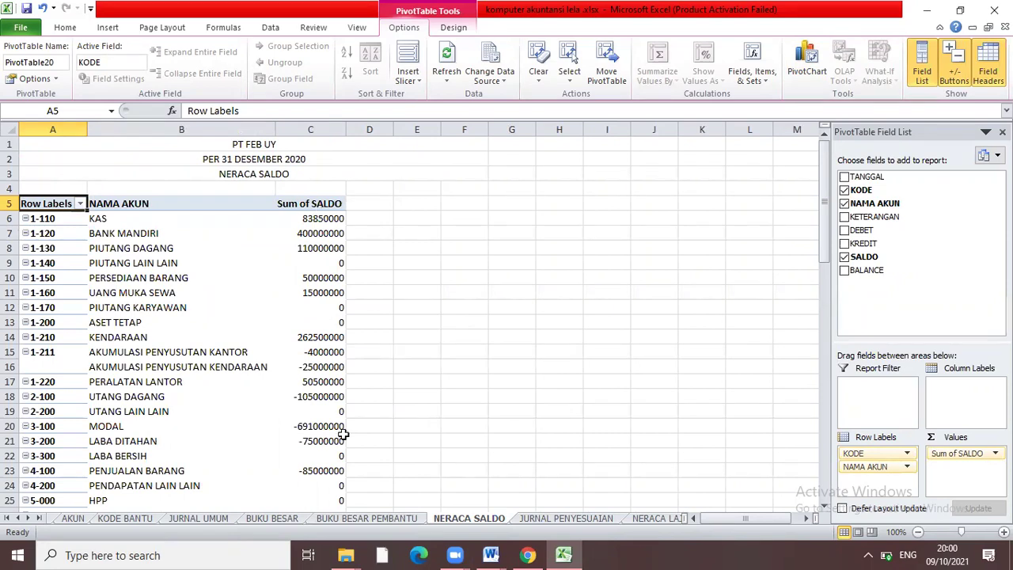
# Format the Sum of SALDO values in C5:C40 as Accounting and widen column C.
pyautogui.moveTo(310, 204); pyautogui.dragTo(320, 455)
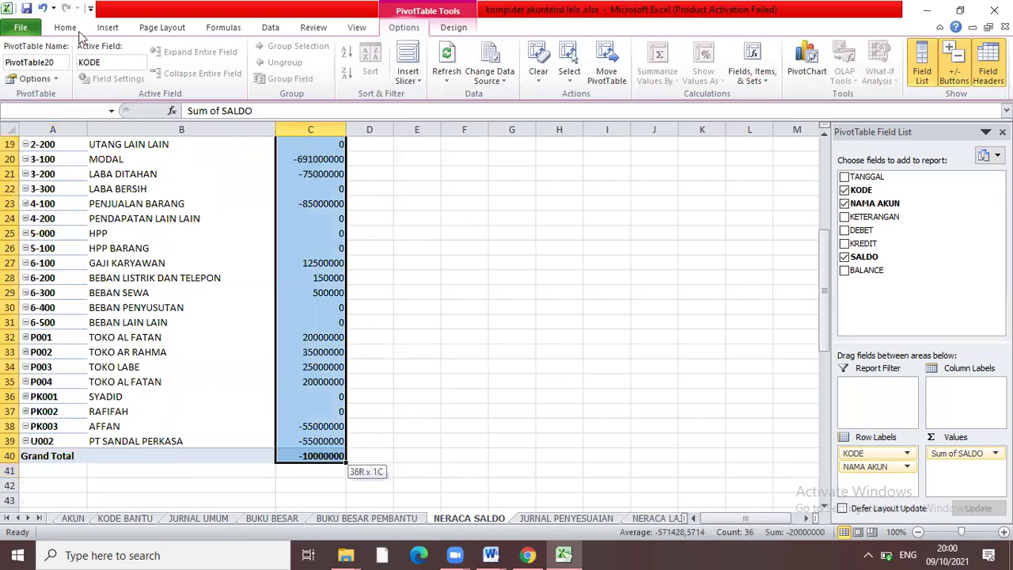
pyautogui.hotkey('alt', 'h')
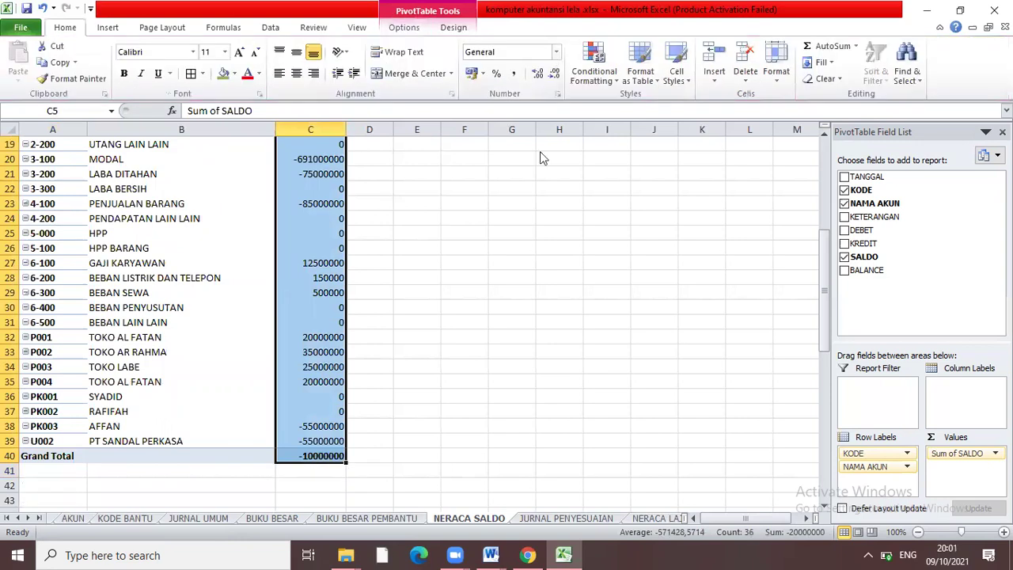
pyautogui.press('n')
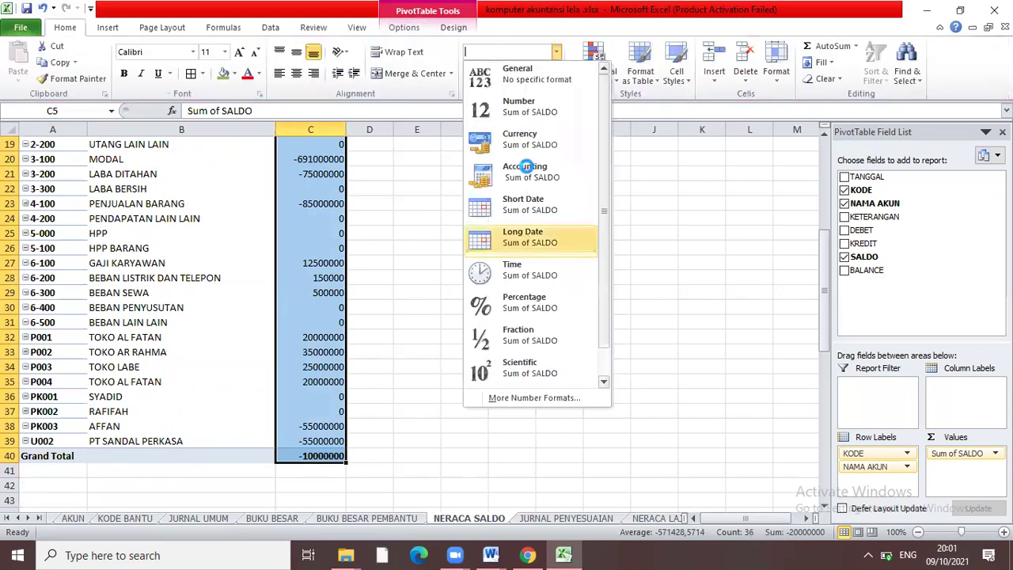
pyautogui.click(525, 167)
pyautogui.click(392, 203)
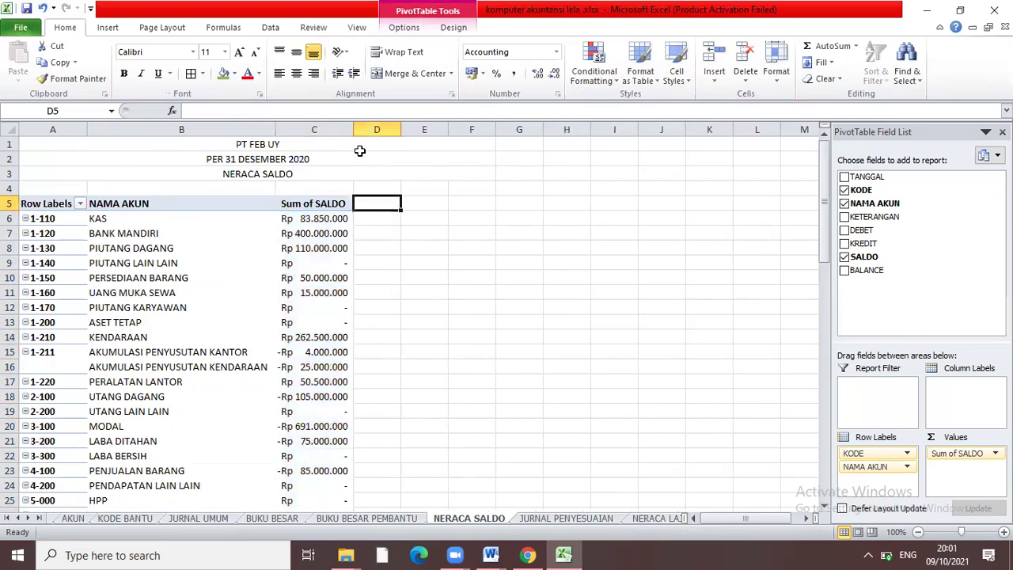
pyautogui.doubleClick(360, 129)
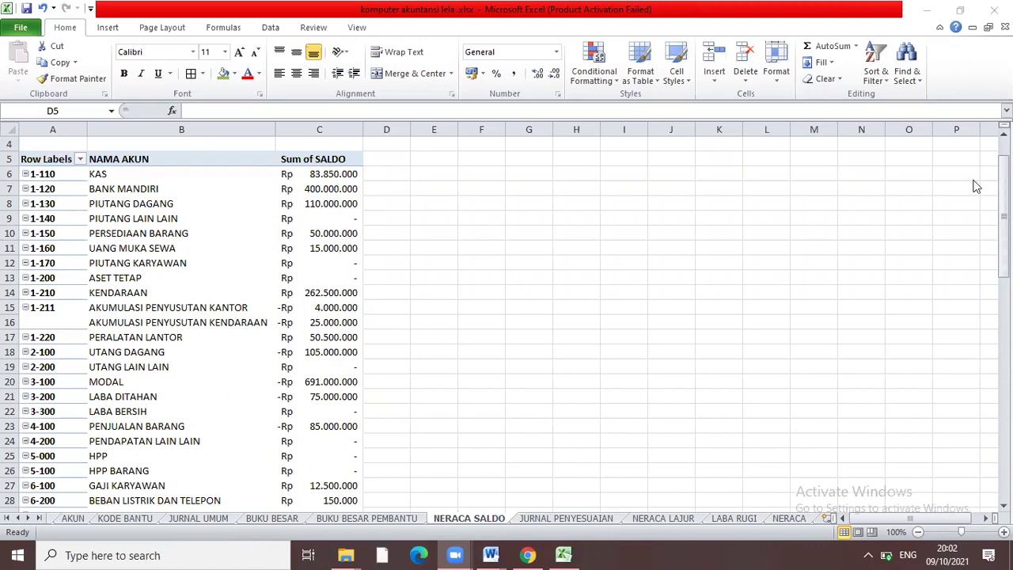
# Filter the PivotTable's KODE field to exclude P001 to P004, PK001 to PK003 and U002.
pyautogui.hotkey('alt', 'Tab')
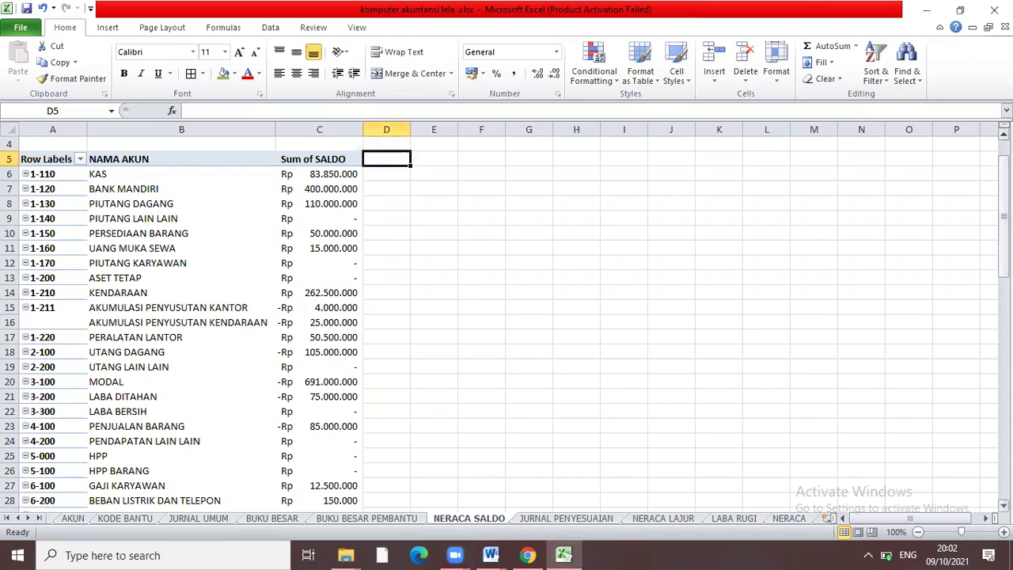
pyautogui.moveTo(1003, 198); pyautogui.dragTo(53, 200)
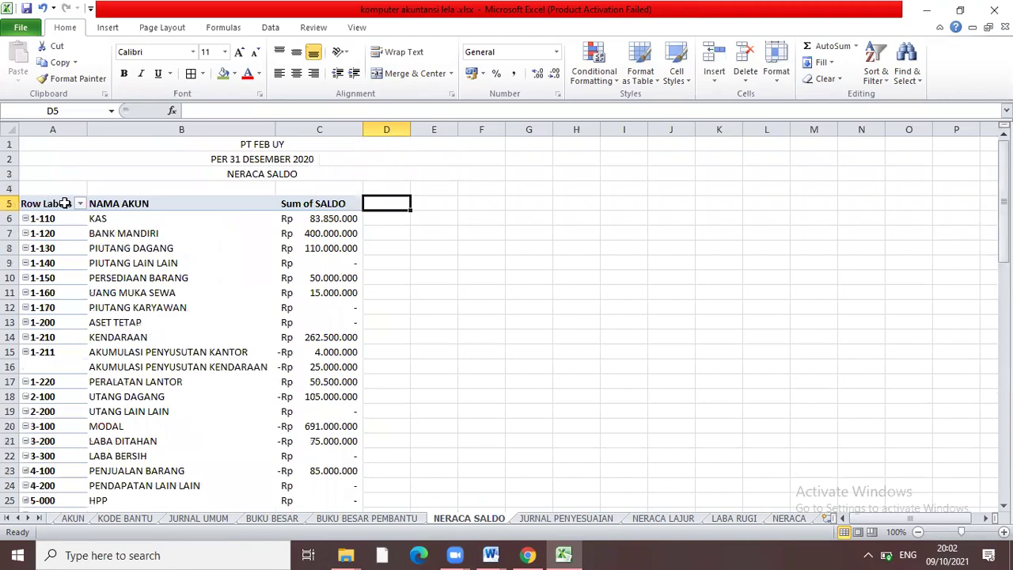
pyautogui.click(80, 205)
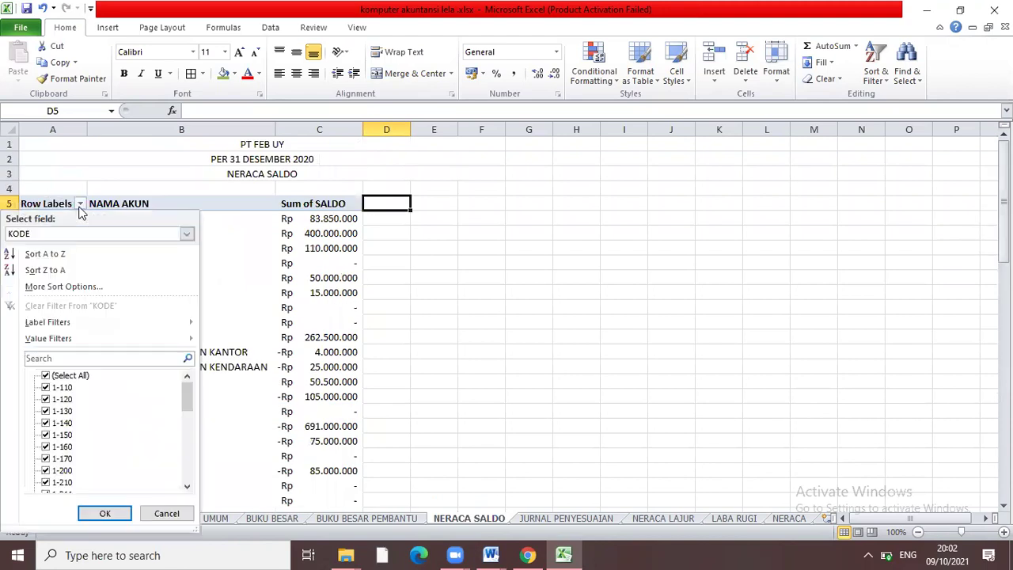
pyautogui.click(182, 466)
pyautogui.scroll(-1, 54, 400)
pyautogui.click(46, 399)
pyautogui.click(46, 412)
pyautogui.click(46, 423)
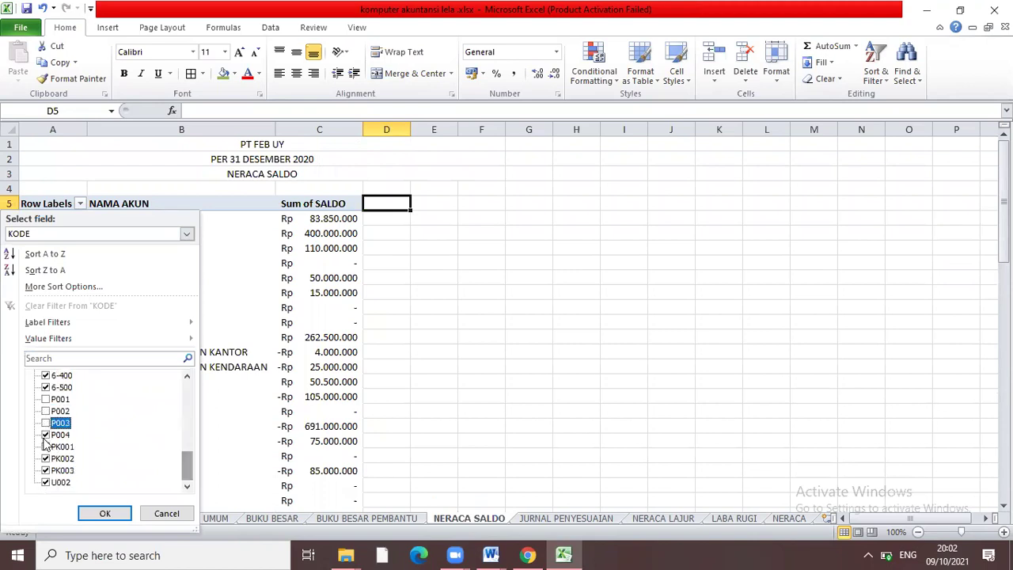
pyautogui.click(46, 436)
pyautogui.click(46, 447)
pyautogui.click(46, 459)
pyautogui.click(46, 471)
pyautogui.click(46, 471)
pyautogui.press('space')
pyautogui.press('Down')
pyautogui.press('space')
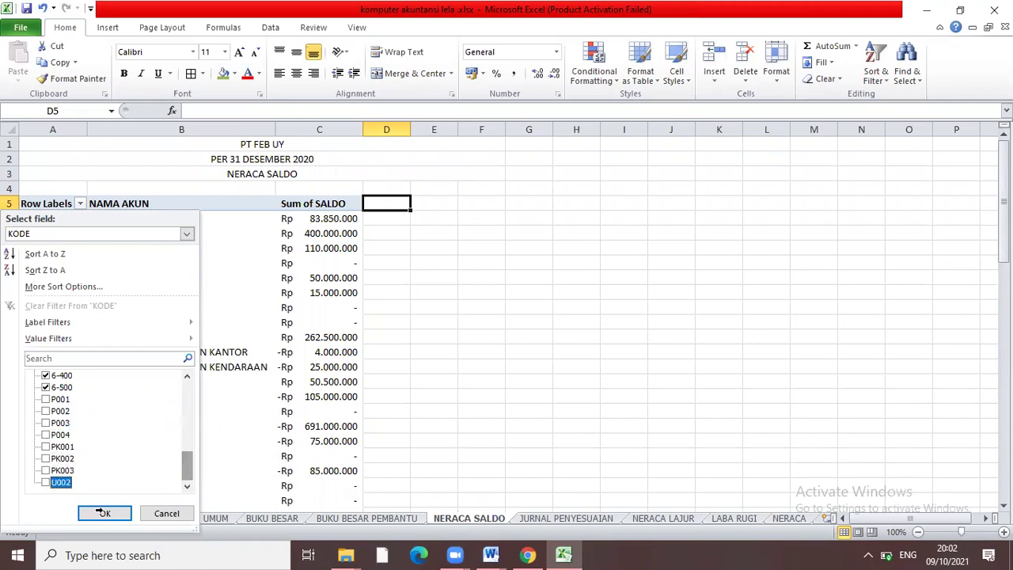
pyautogui.click(102, 513)
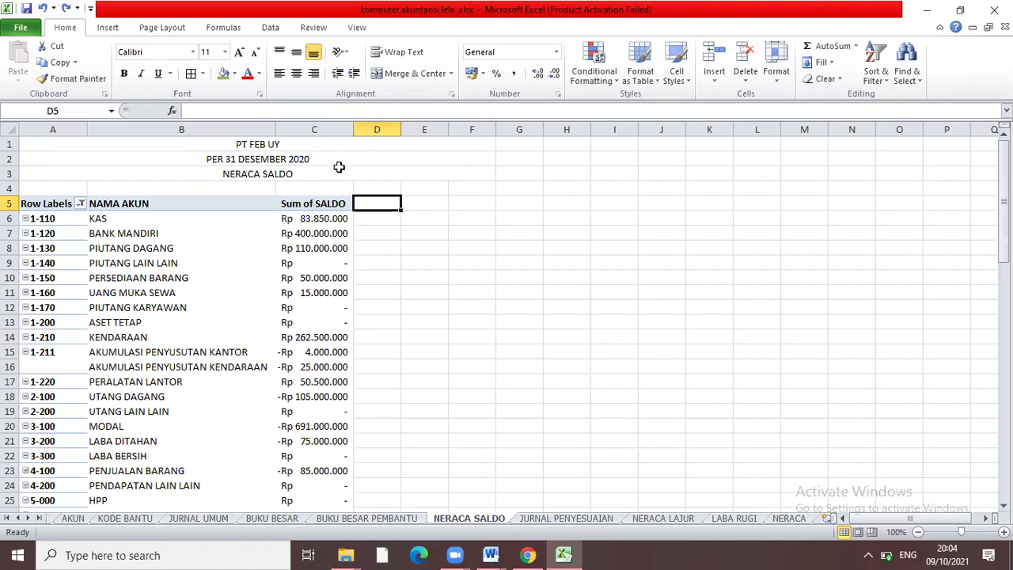
# Enter the column headers DEBIT in D5 and KREDIT in E5 and centre both.
pyautogui.write('DEBIT')
pyautogui.press('Tab')
pyautogui.write('KREDIT')
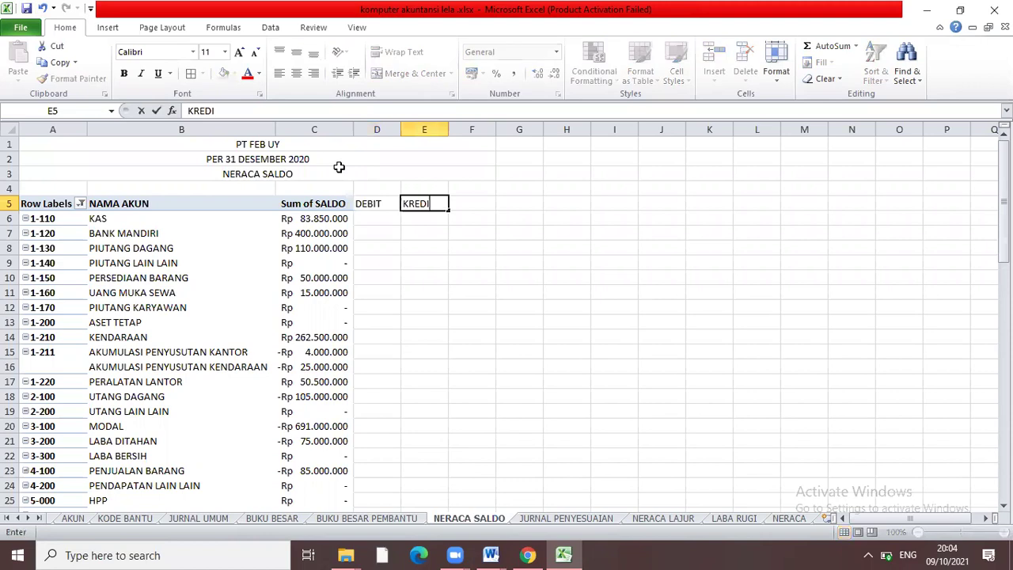
pyautogui.click(364, 204)
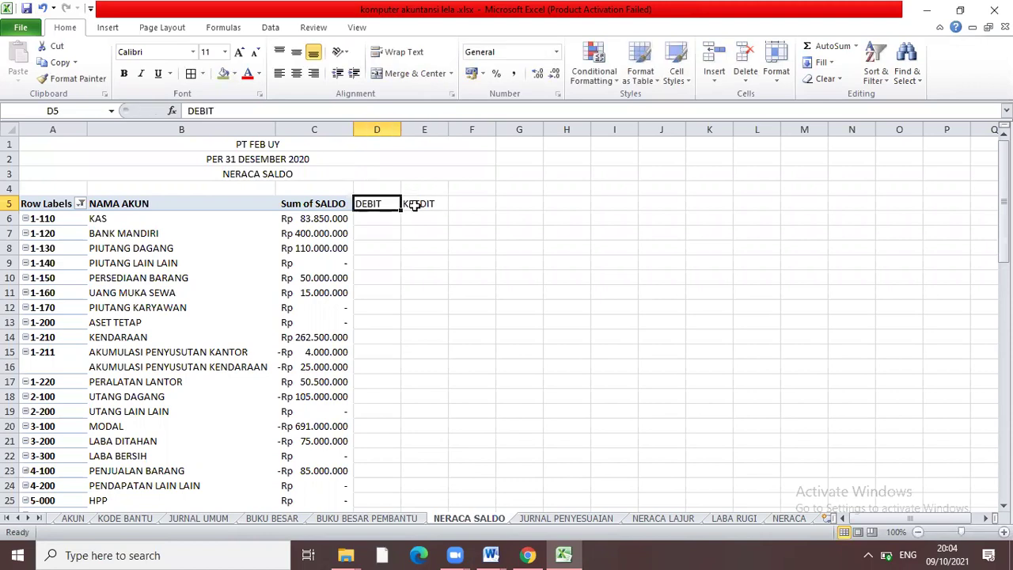
pyautogui.moveTo(372, 203); pyautogui.dragTo(419, 204)
pyautogui.hotkey('alt', 'h')
pyautogui.press('a')
pyautogui.press('c')
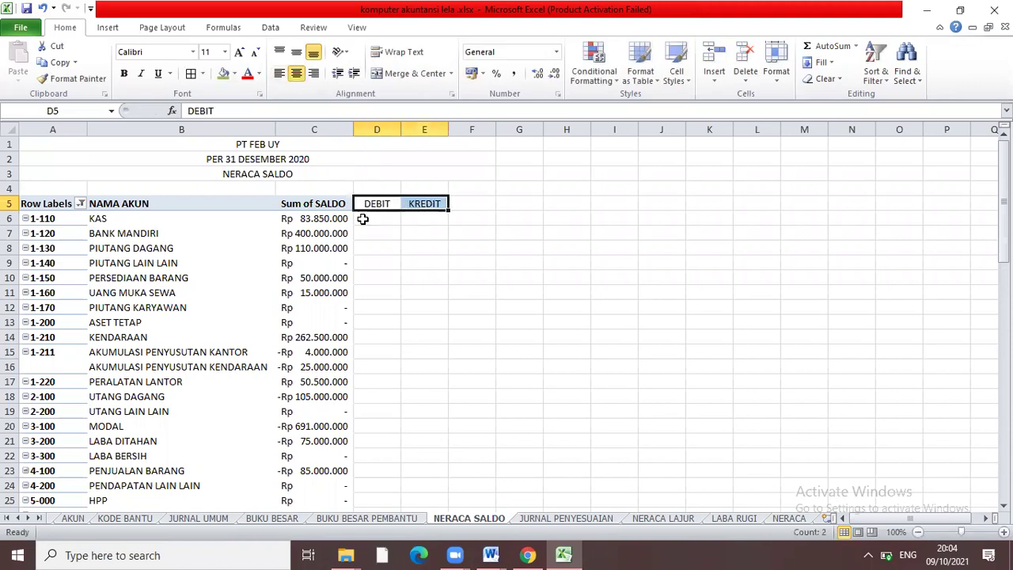
# Enter the formula =C6 in D6 under DEBIT for the KAS account.
pyautogui.click(364, 218)
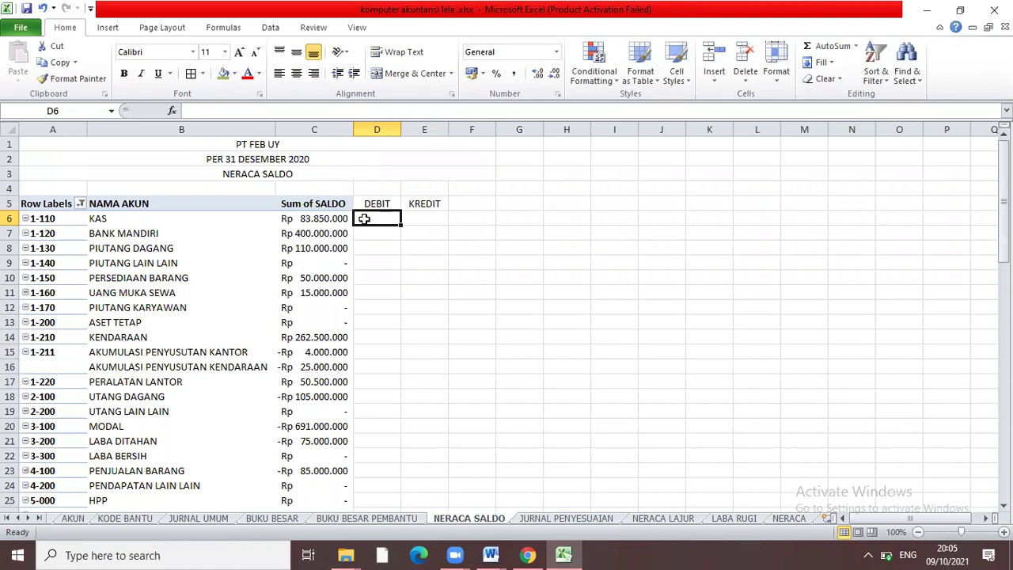
pyautogui.write('=')
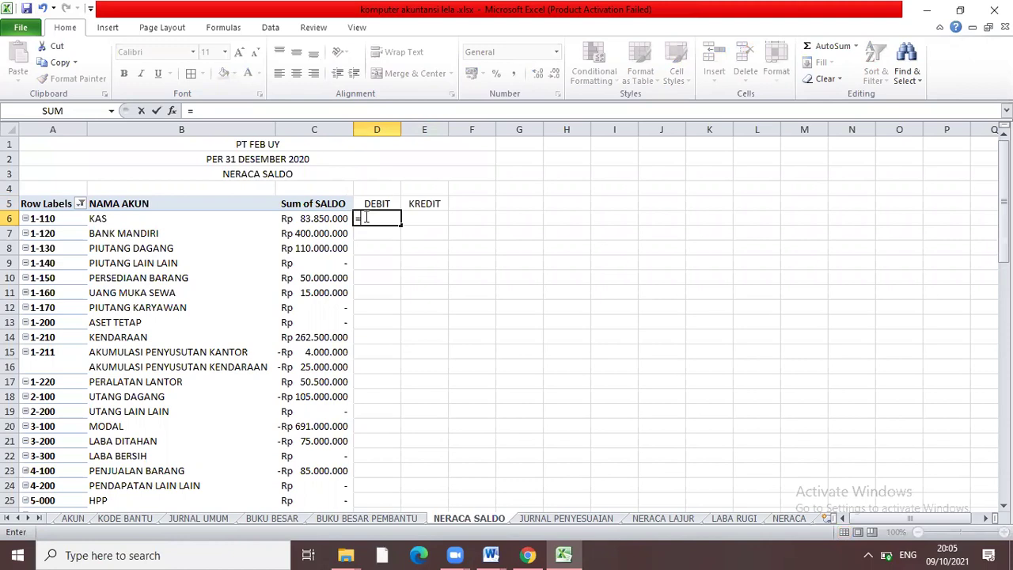
pyautogui.write('C')
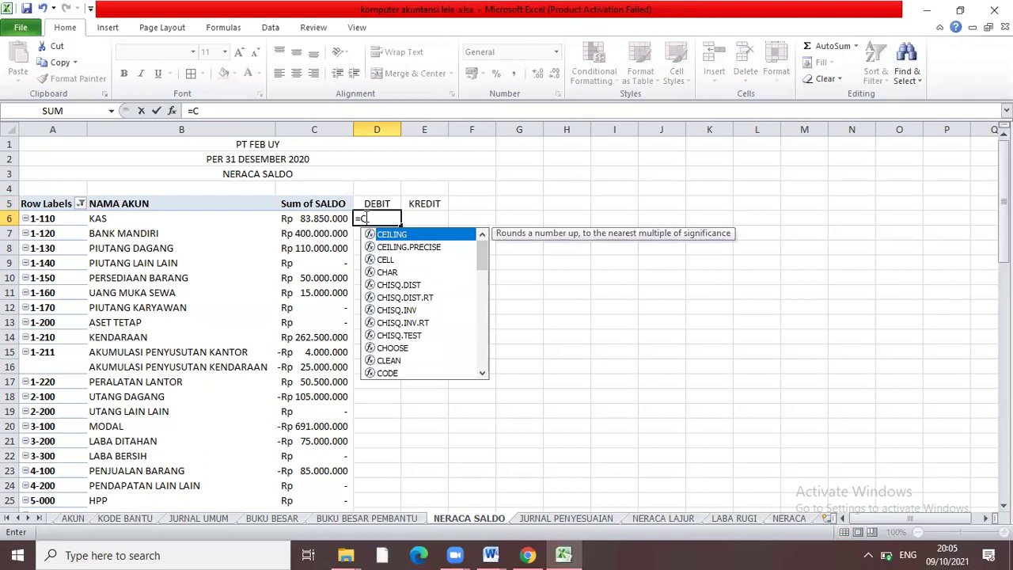
pyautogui.write('6')
pyautogui.press('BackSpace')
pyautogui.write('6')
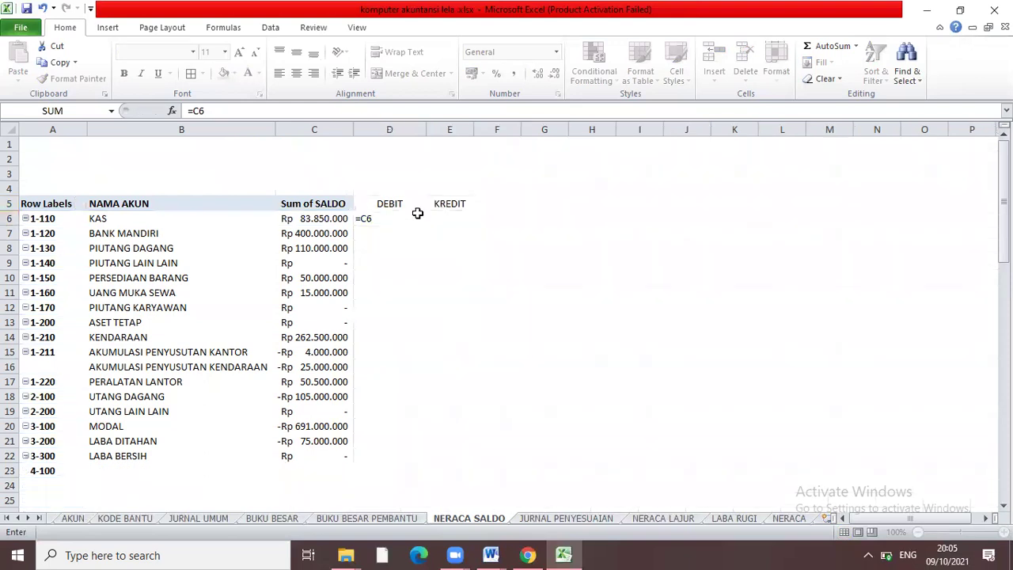
pyautogui.press('Return')
# Fill the D6 formula down the DEBIT column to D31 and widen column D.
pyautogui.click(417, 215)
pyautogui.moveTo(426, 226); pyautogui.dragTo(402, 478)
pyautogui.moveTo(426, 129); pyautogui.dragTo(444, 129)
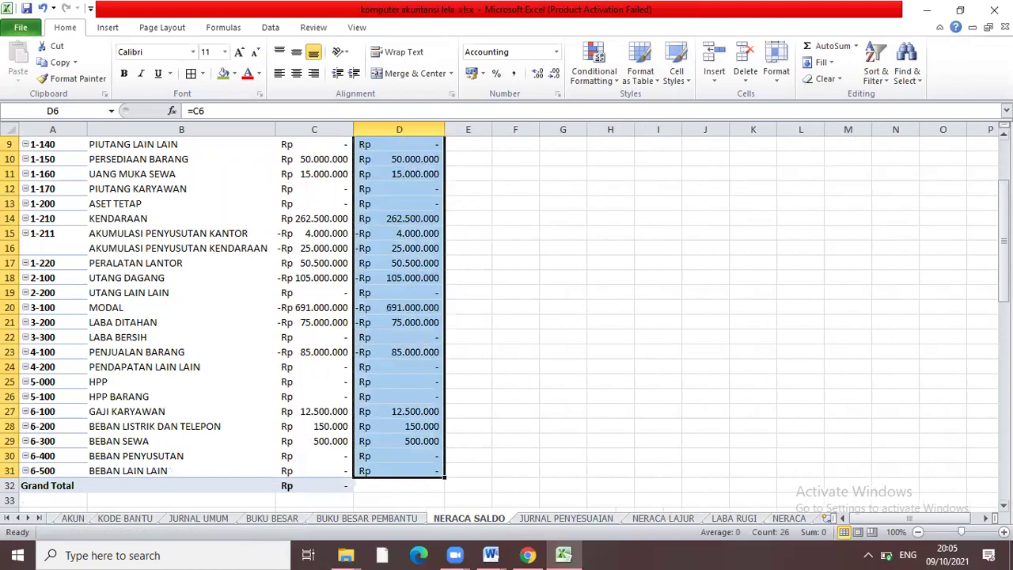
pyautogui.moveTo(1003, 277); pyautogui.dragTo(1003, 226)
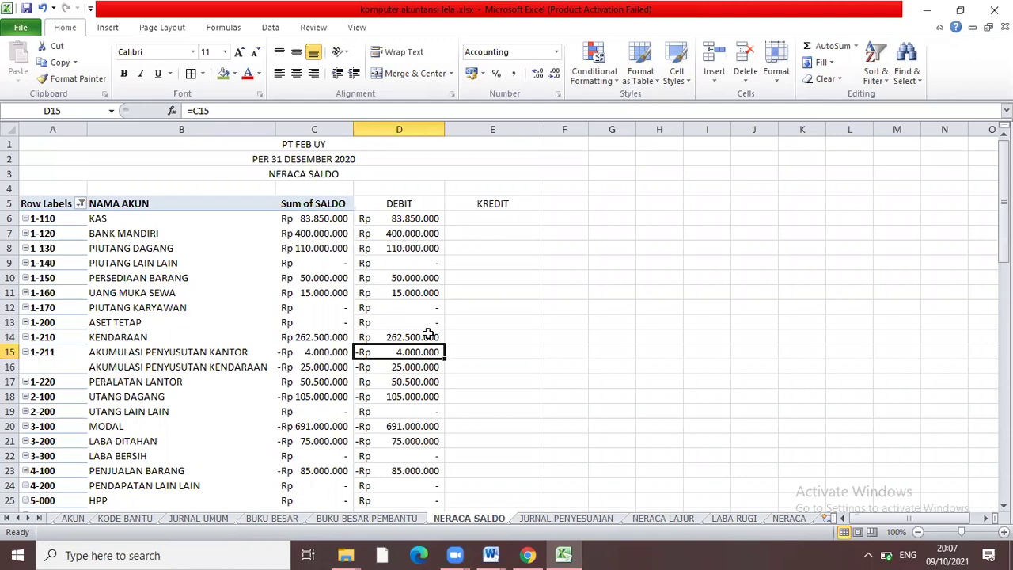
# Clear the DEBIT cells of the credit-balance accounts, D15:D16 and D18:D24.
pyautogui.moveTo(428, 333); pyautogui.dragTo(428, 366)
pyautogui.click(428, 353)
pyautogui.press('Delete')
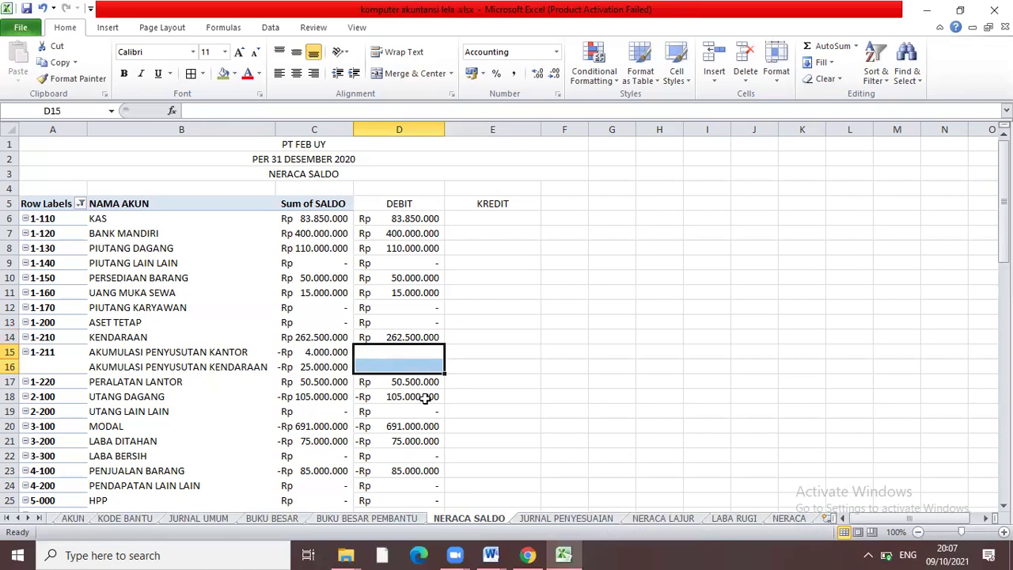
pyautogui.moveTo(435, 475); pyautogui.dragTo(435, 483)
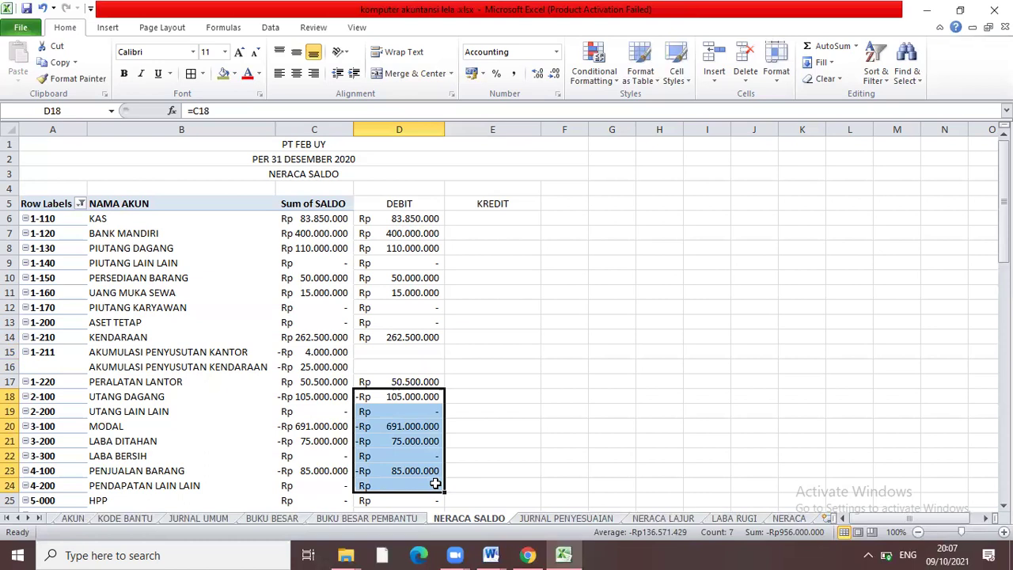
pyautogui.press('Delete')
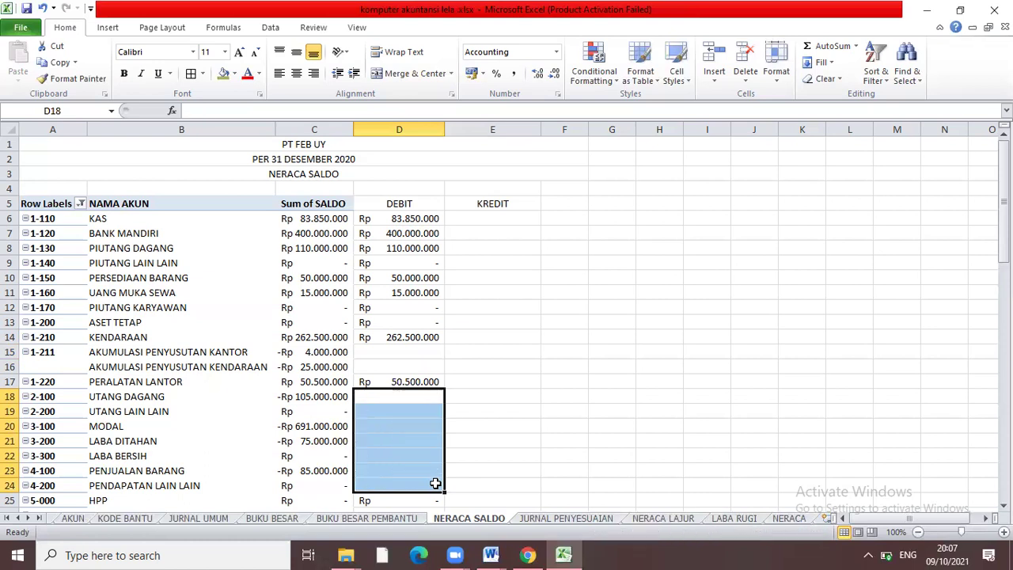
# Enter the formula =C15 in E15 under KREDIT for AKUMULASI PENYUSUTAN KANTOR.
pyautogui.doubleClick(495, 354)
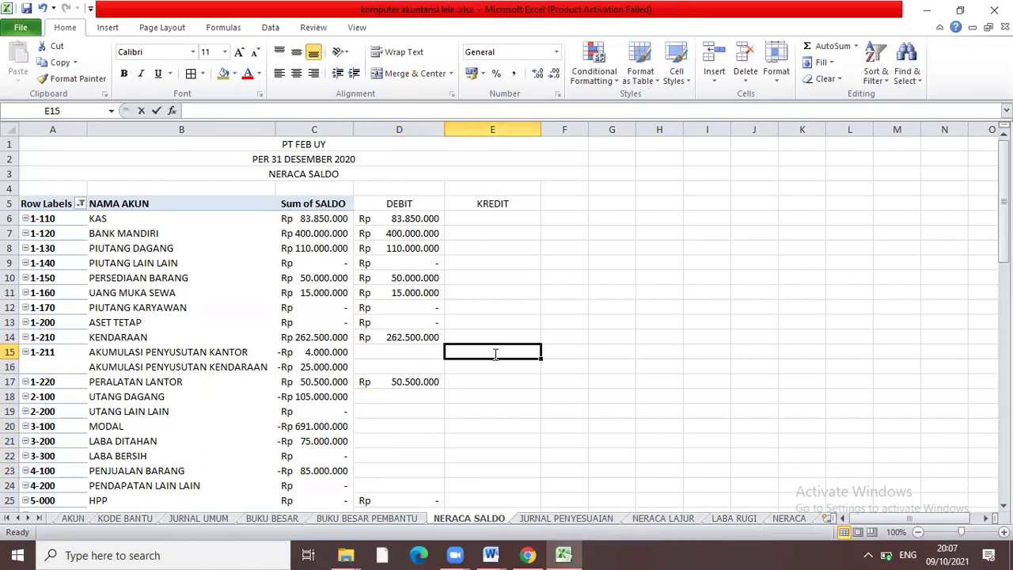
pyautogui.write('=')
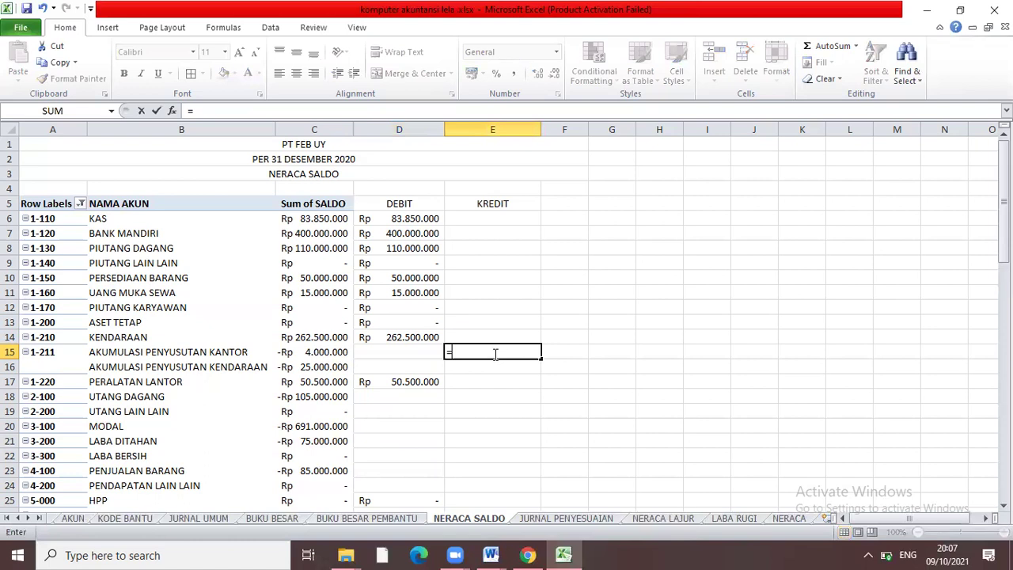
pyautogui.write('C')
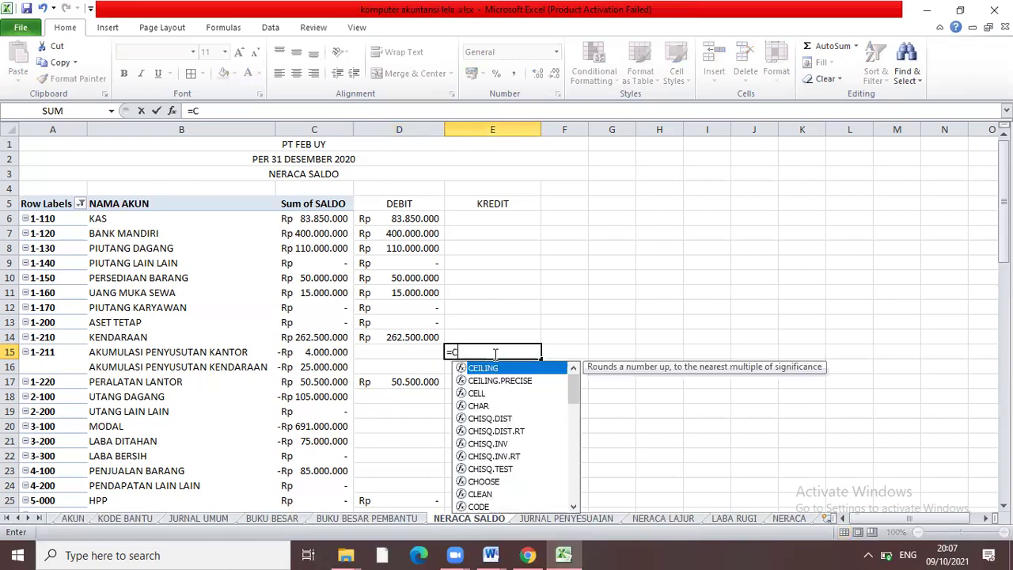
pyautogui.write('15')
pyautogui.press('Return')
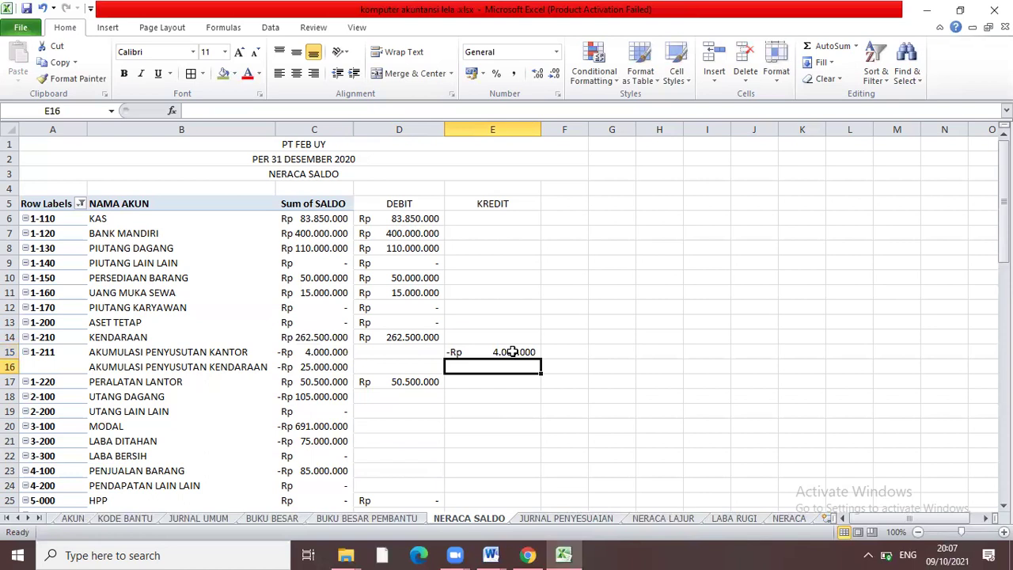
# Fill the E15 formula down the KREDIT column to E24.
pyautogui.click(513, 351)
pyautogui.moveTo(539, 361); pyautogui.dragTo(533, 485)
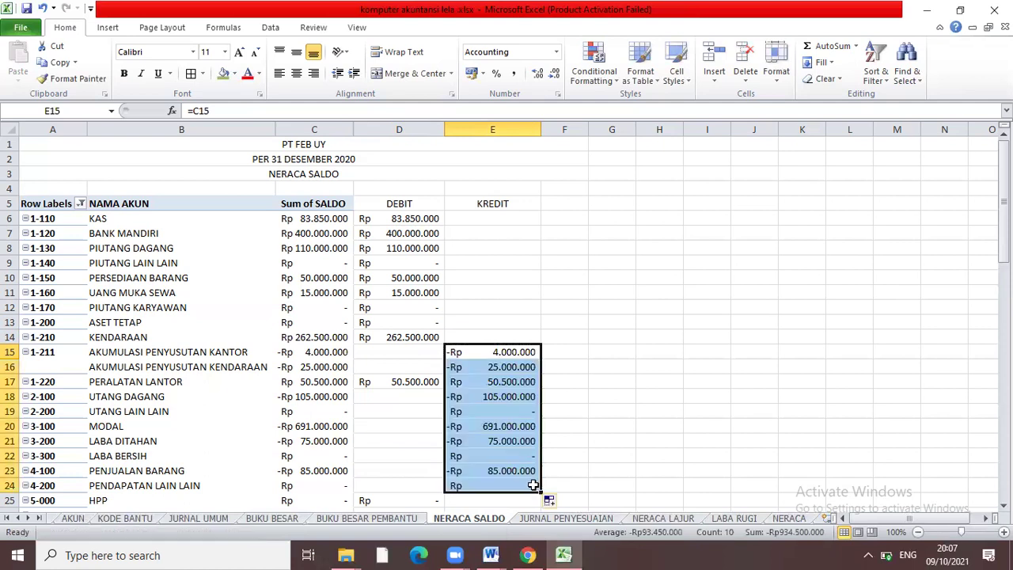
pyautogui.click(600, 406)
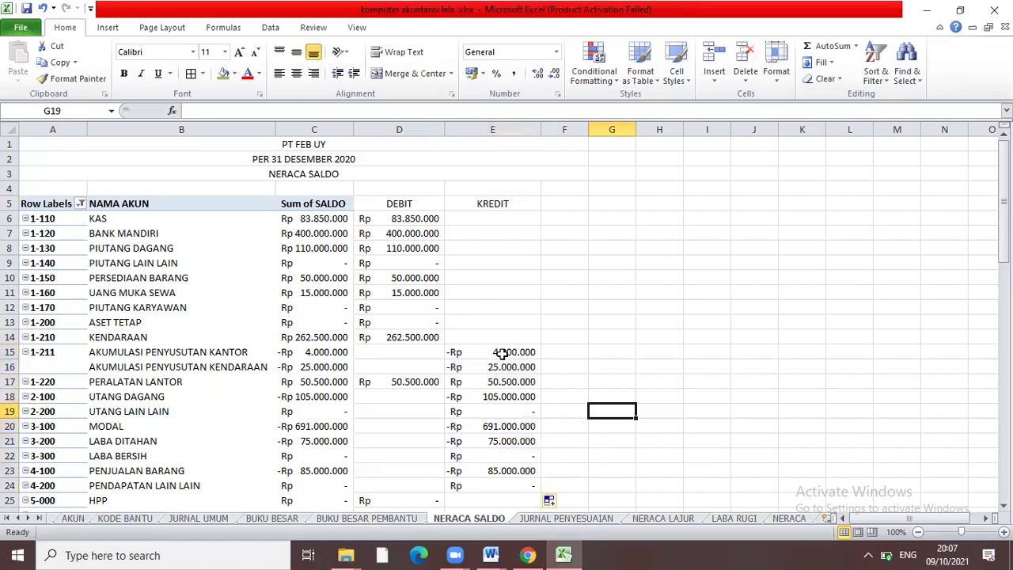
# Change the formula in E15 to =-C15 to reverse the sign of the balance.
pyautogui.click(502, 353)
pyautogui.keyDown('shift'); pyautogui.click(511, 482); pyautogui.keyUp('shift')
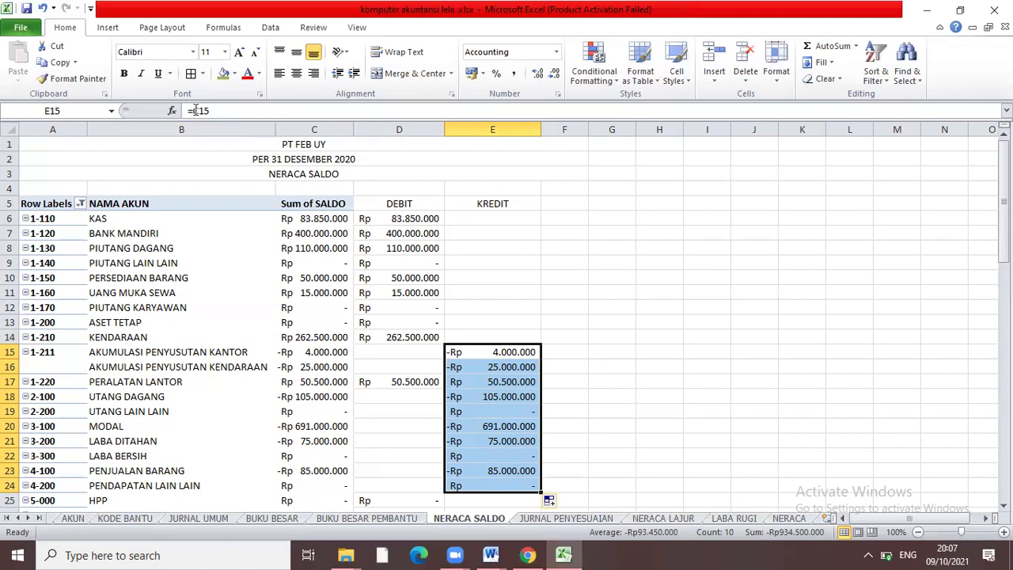
pyautogui.click(195, 110)
pyautogui.write('-')
pyautogui.press('Return')
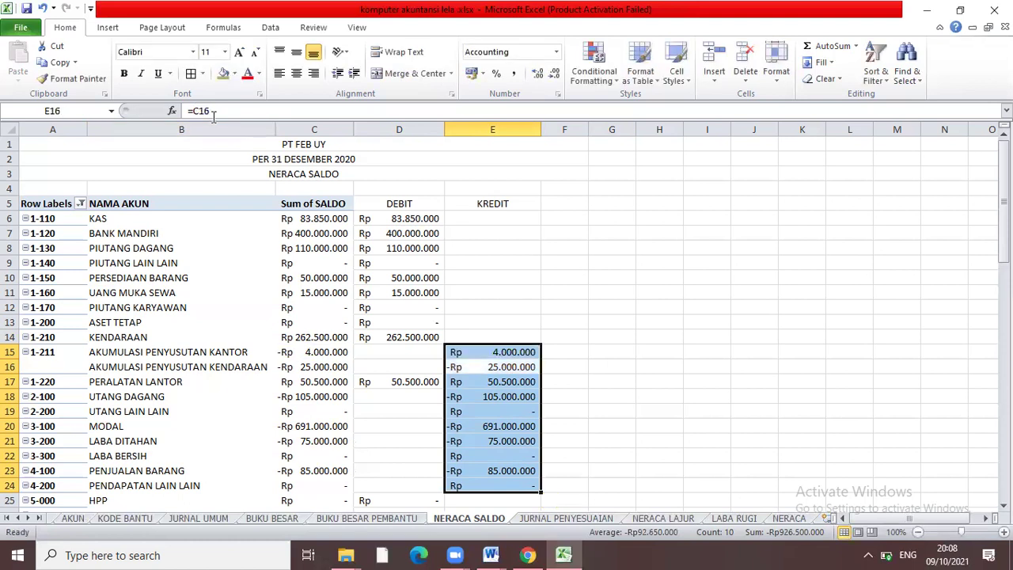
# Clear E16:E24 and fill the formula =-C15 from E15 down to E24.
pyautogui.moveTo(504, 368); pyautogui.dragTo(530, 483)
pyautogui.press('Delete')
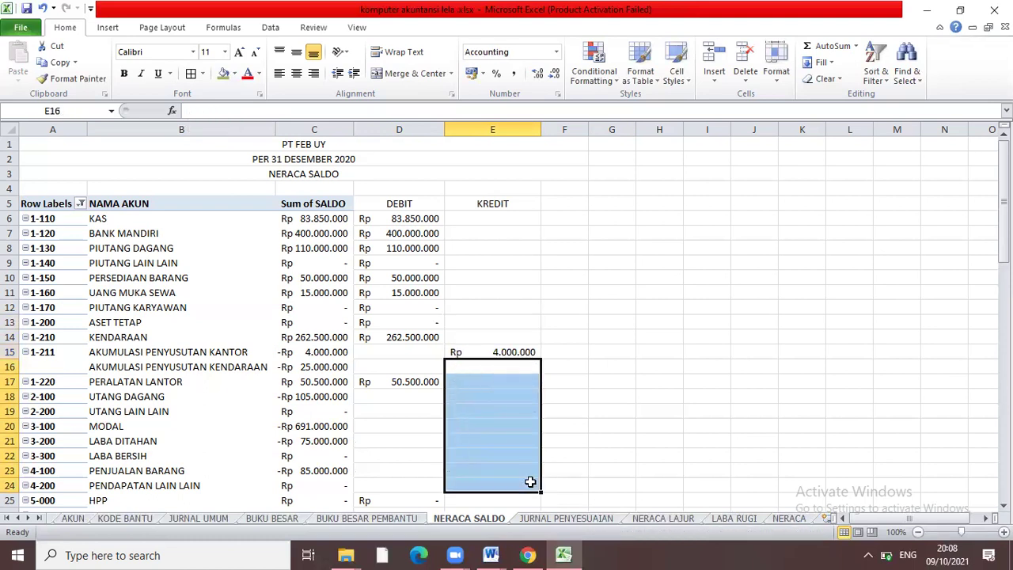
pyautogui.click(536, 355)
pyautogui.moveTo(541, 359); pyautogui.dragTo(533, 486)
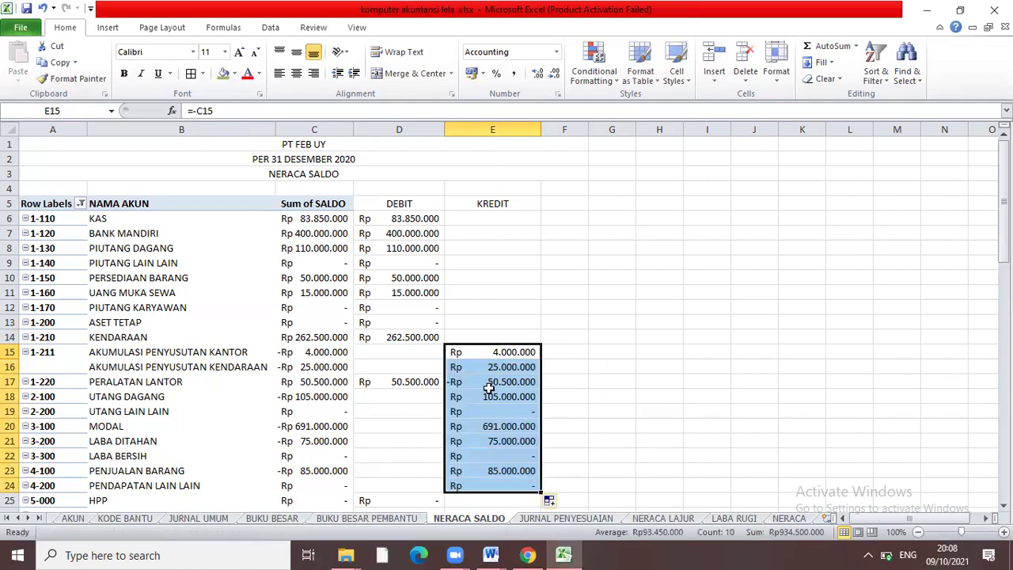
pyautogui.click(612, 440)
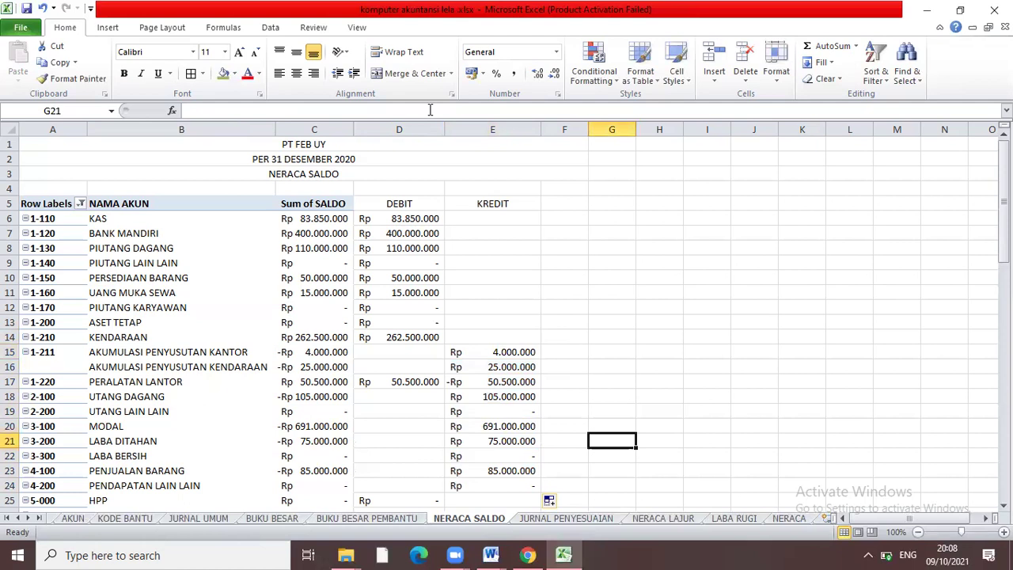
pyautogui.press('Right')
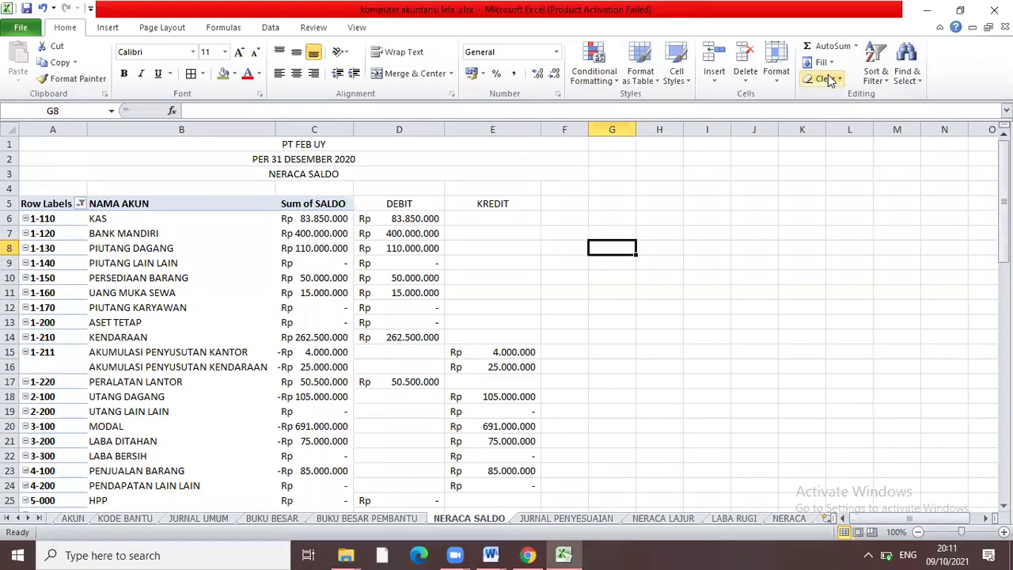
# Copy the DEBIT and KREDIT range D5:E31 and paste it over itself as Values only.
pyautogui.moveTo(404, 204); pyautogui.dragTo(526, 370)
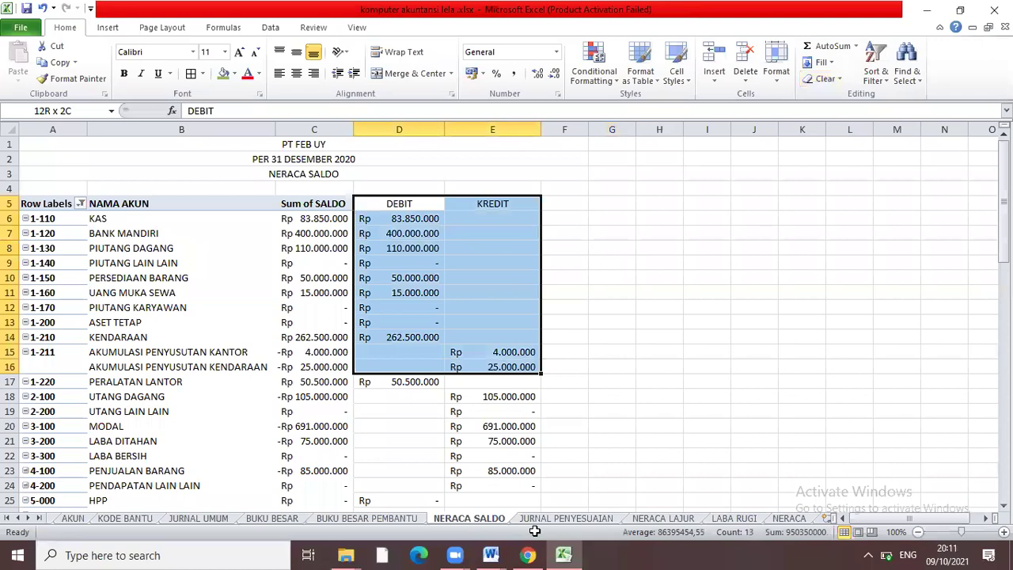
pyautogui.moveTo(532, 553); pyautogui.dragTo(519, 472)
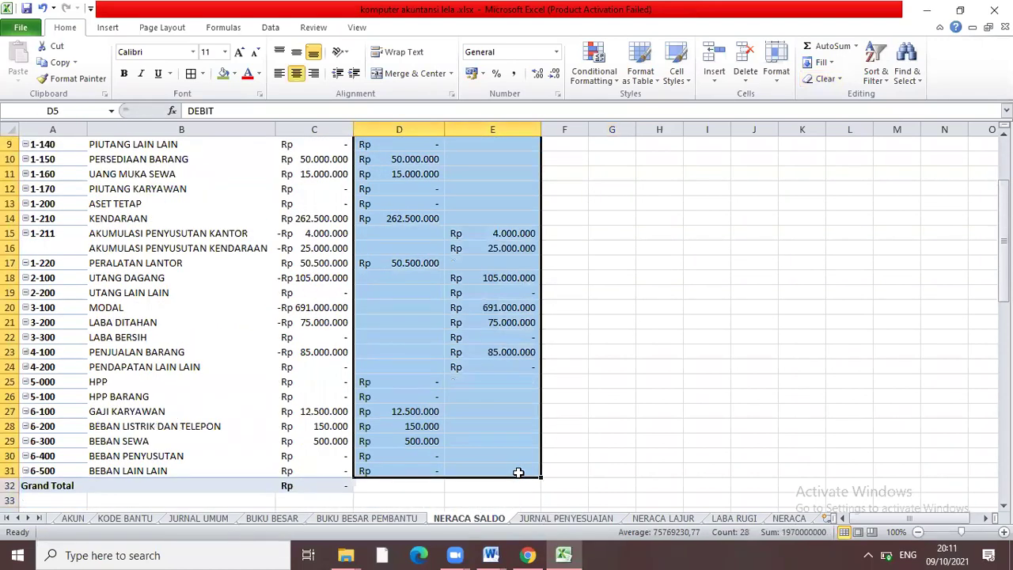
pyautogui.hotkey('ctrl', 'c')
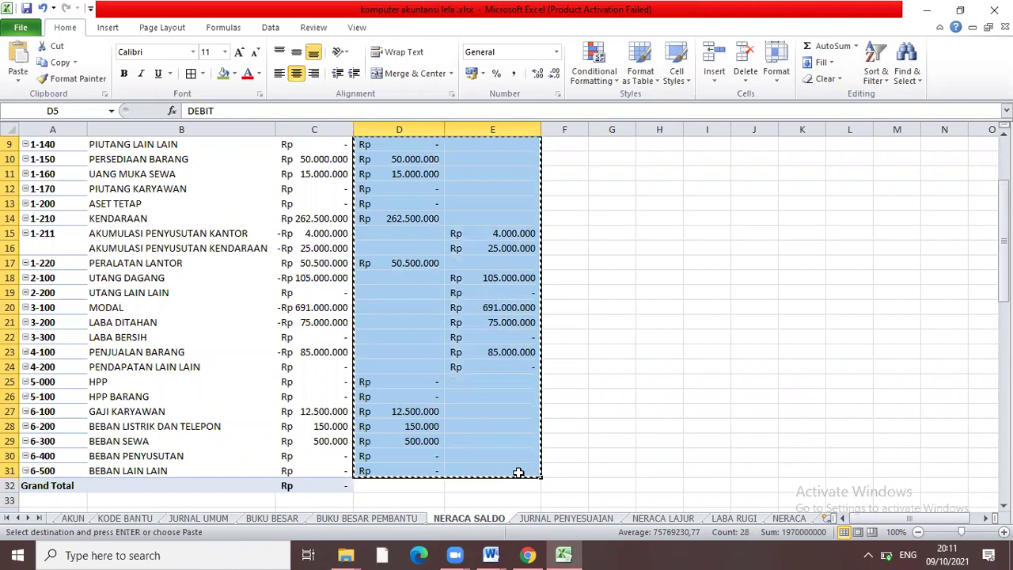
pyautogui.hotkey('alt', 'e')
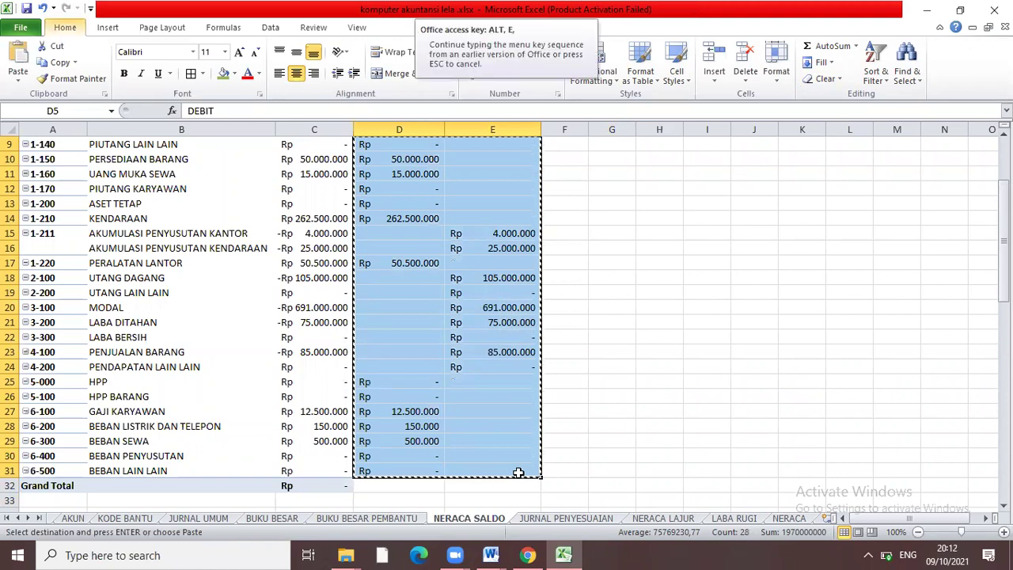
pyautogui.press('s')
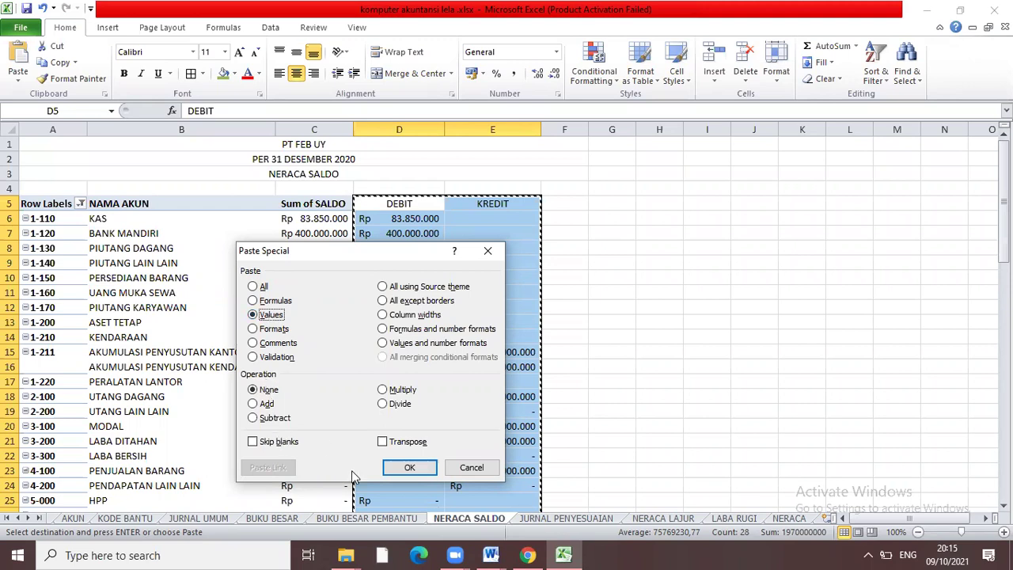
pyautogui.click(409, 468)
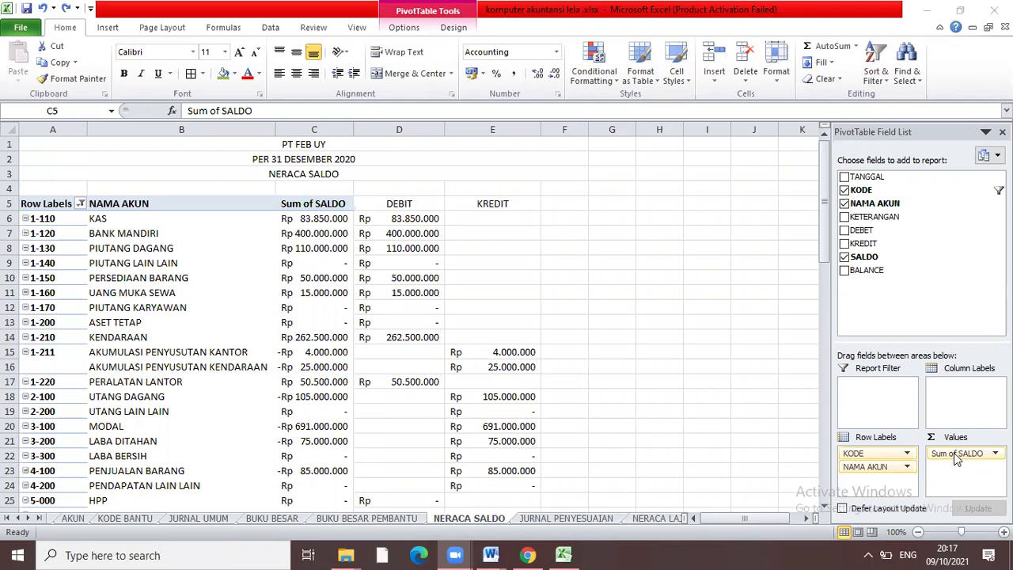
# Remove the Sum of SALDO field from the PivotTable's values.
pyautogui.click(916, 369)
pyautogui.click(878, 286)
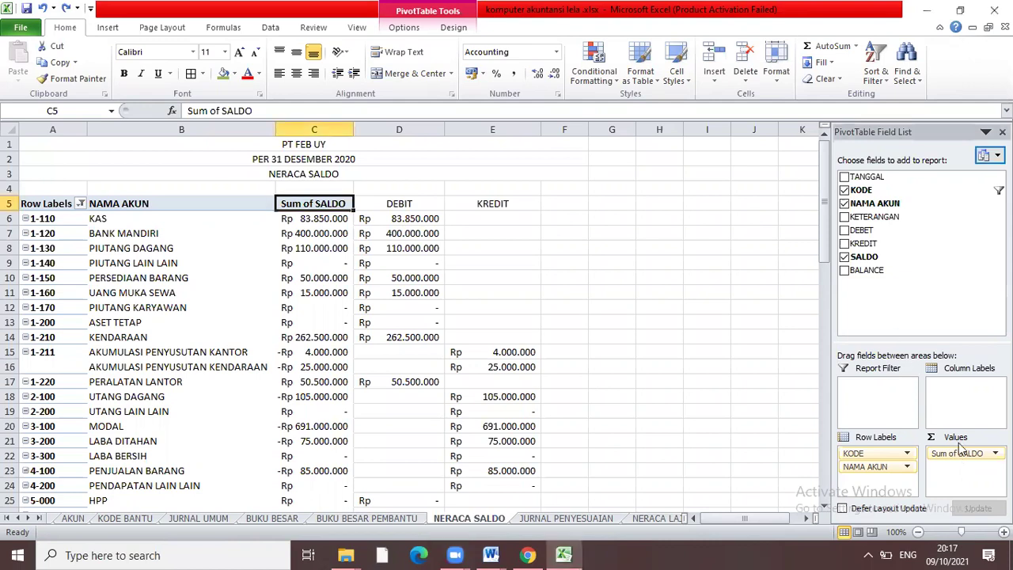
pyautogui.moveTo(960, 452); pyautogui.dragTo(870, 269)
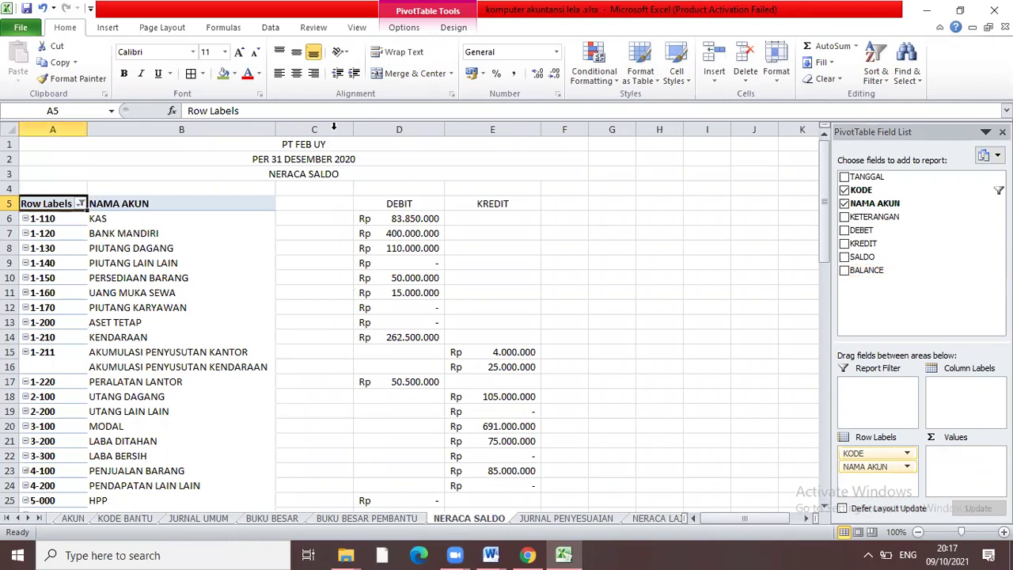
# Delete the empty column C so DEBIT and KREDIT sit directly beside the account names.
pyautogui.click(333, 127)
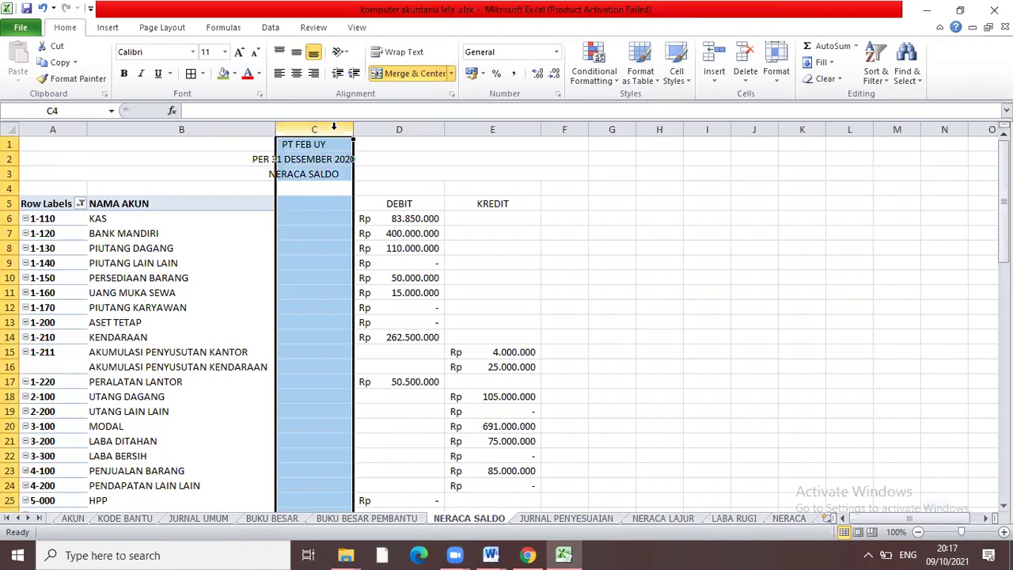
pyautogui.rightClick(335, 131)
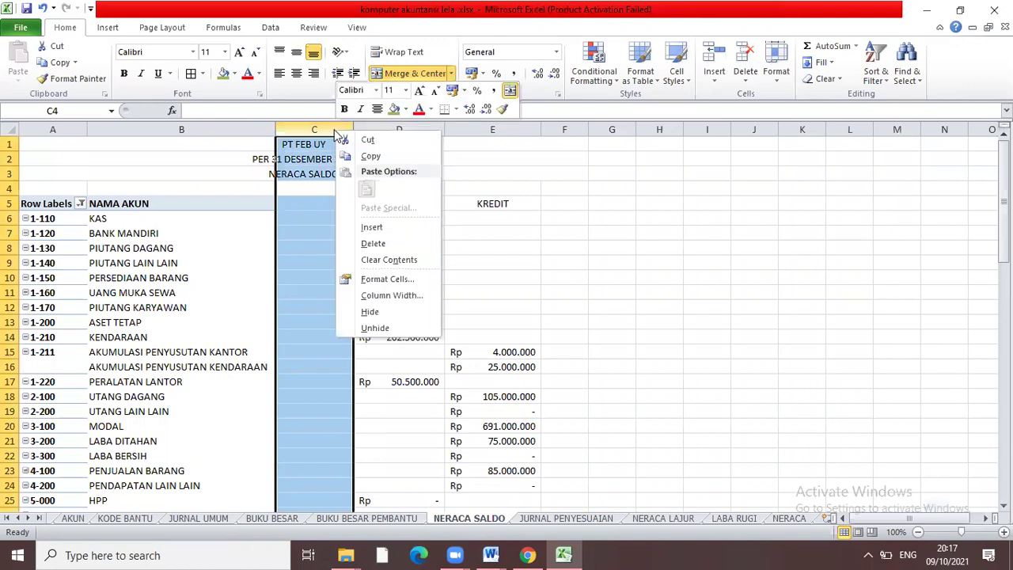
pyautogui.click(368, 243)
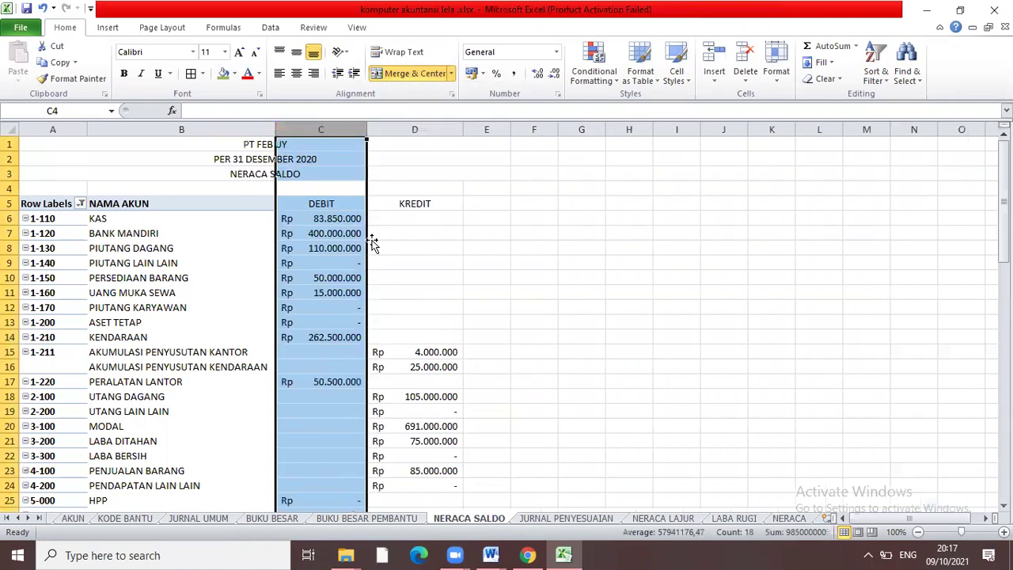
# Widen column B, which holds the NAMA AKUN entries.
pyautogui.click(372, 247)
pyautogui.click(213, 142)
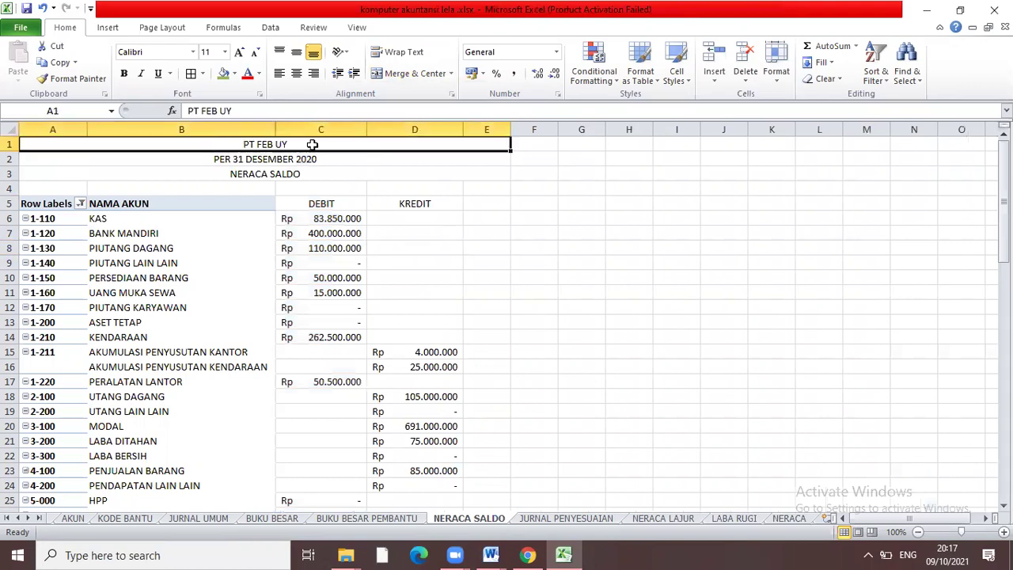
pyautogui.moveTo(274, 128); pyautogui.dragTo(305, 128)
pyautogui.click(355, 233)
pyautogui.click(420, 260)
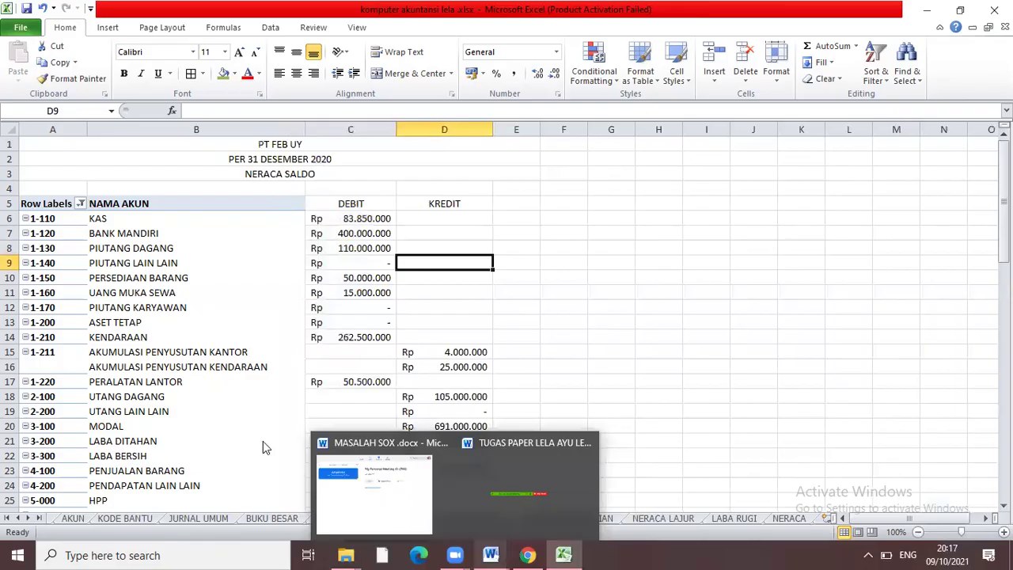
# Switch to the lecture slides PDF in Chrome and go on to page 9, the closing slide.
pyautogui.hotkey('alt', 'Tab')
pyautogui.moveTo(214, 421); pyautogui.dragTo(217, 482)
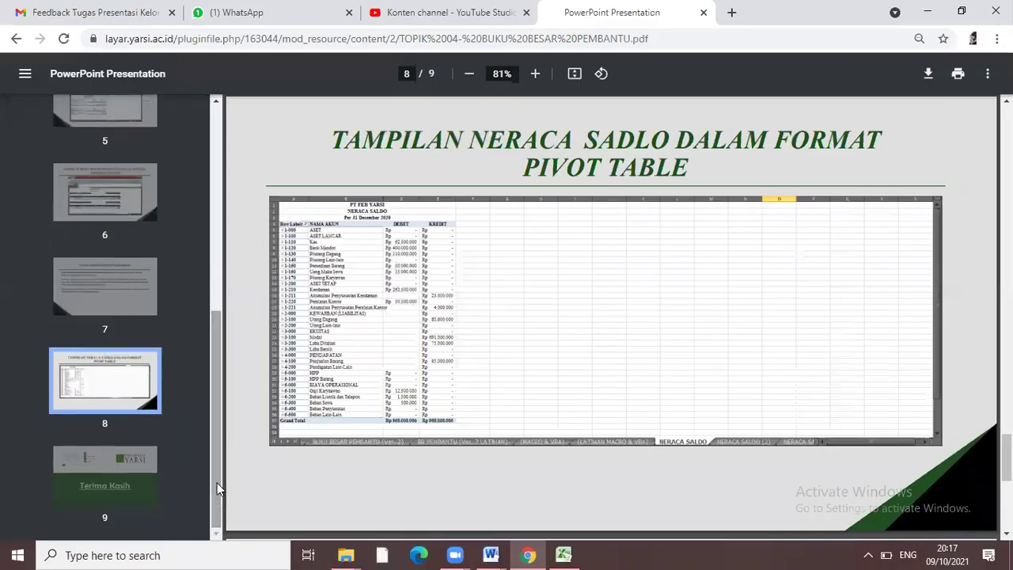
pyautogui.click(127, 480)
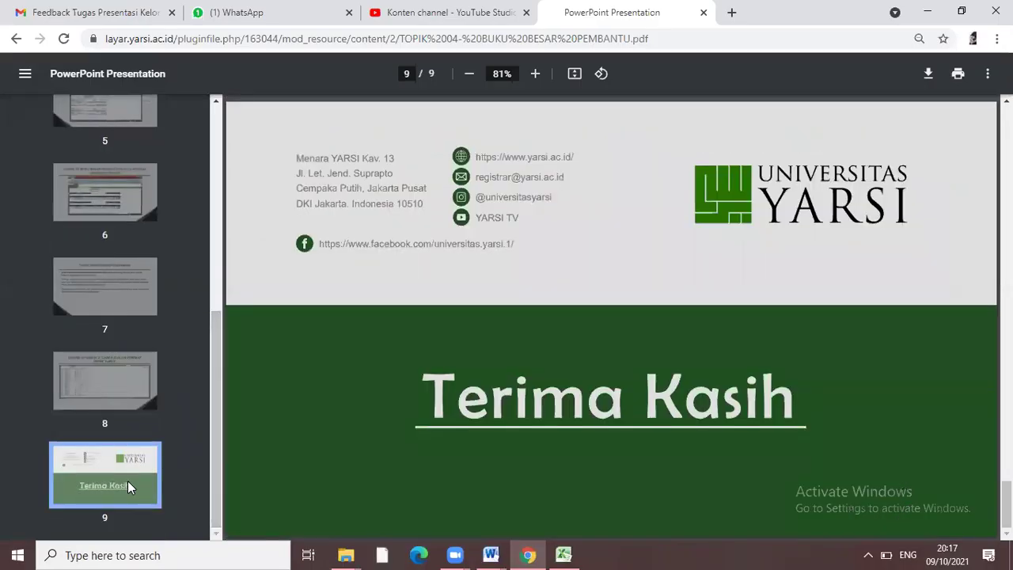